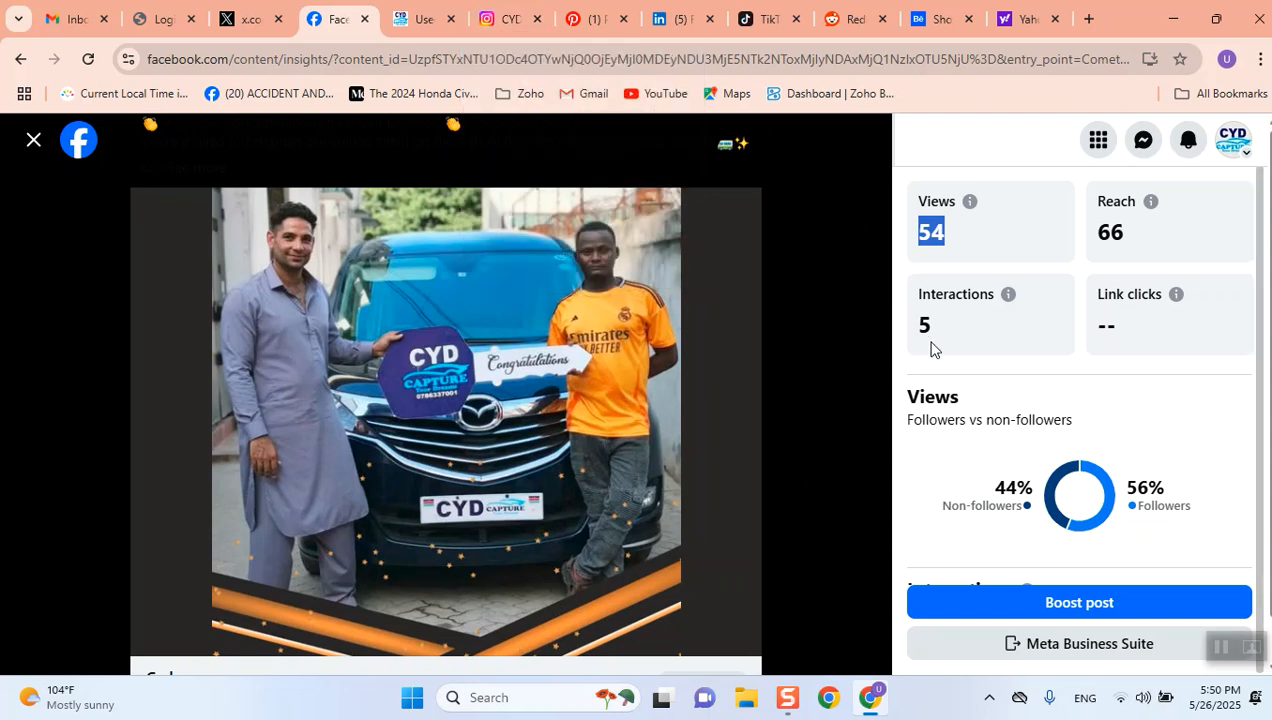
Start boosting the Mazda Biante congratulations post from its insights page and look over the boost setup form.
scroll(870, 418, down, 1)
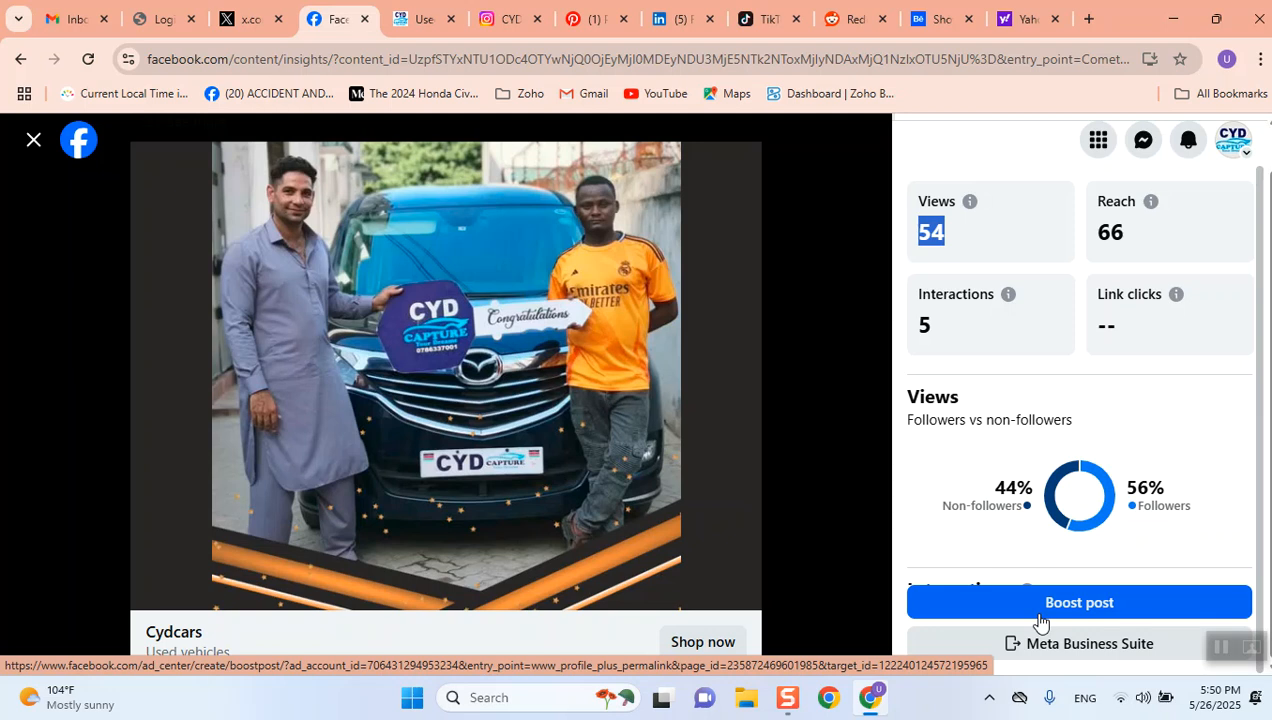
click(1050, 617)
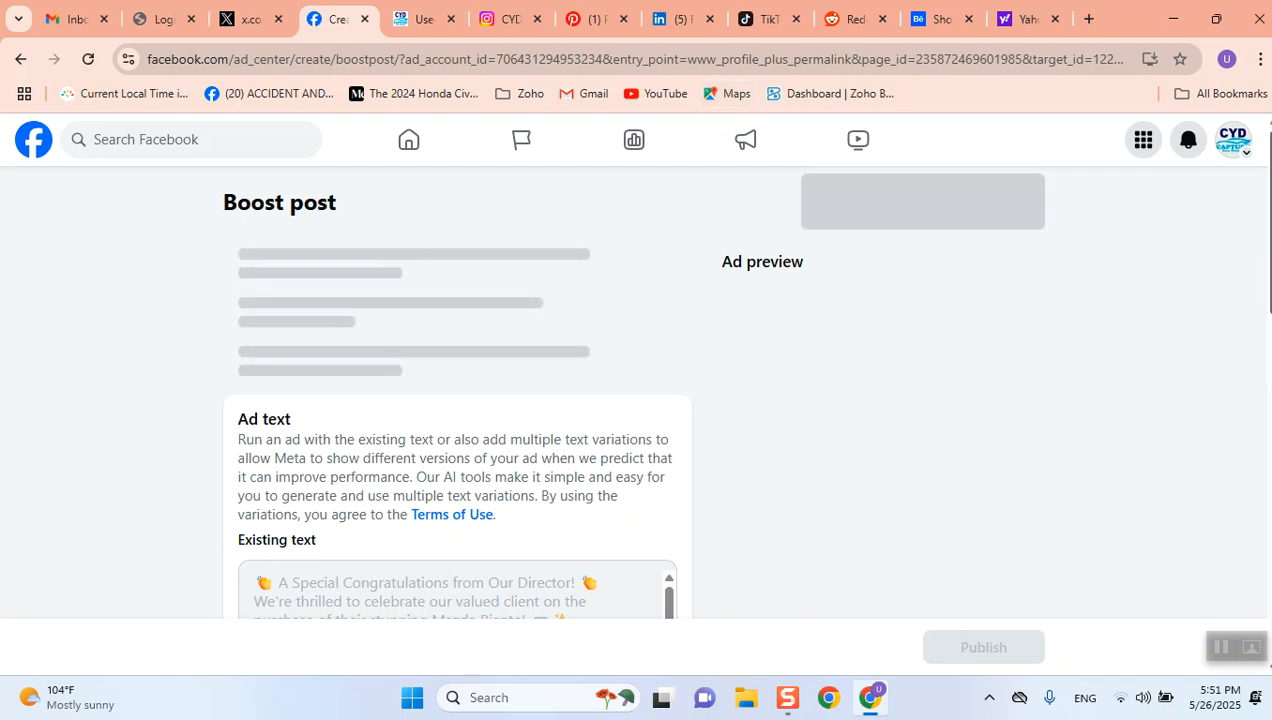
scroll(1258, 400, down, 4)
drag(1258, 400, 1245, 522)
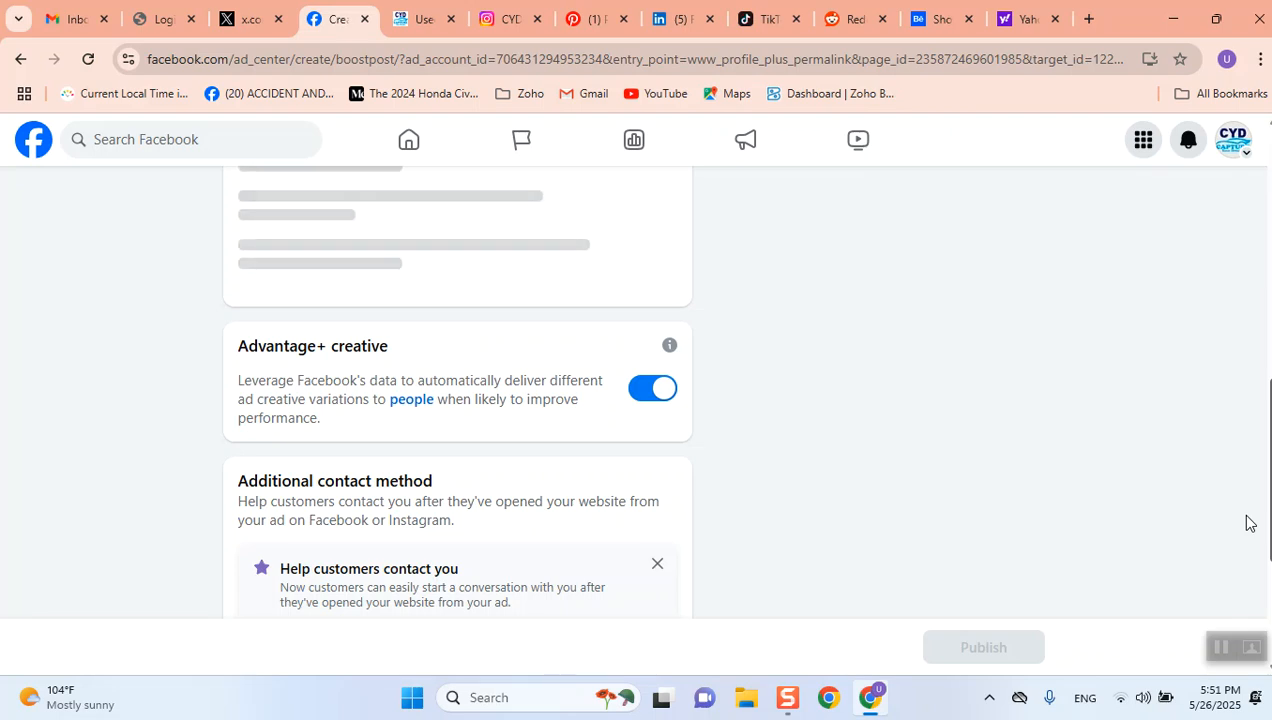
drag(1269, 518, 1269, 262)
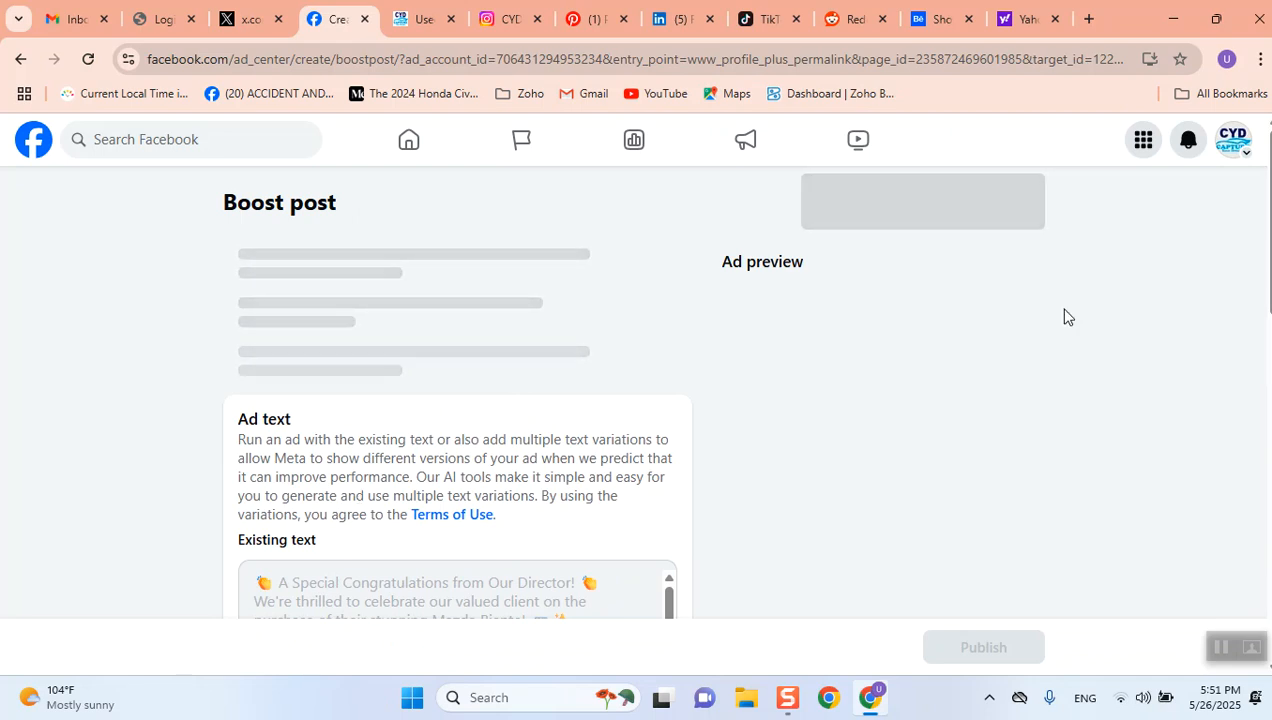
Check the computer's Wi-Fi connection in the list of available networks, then close the list.
click(1117, 700)
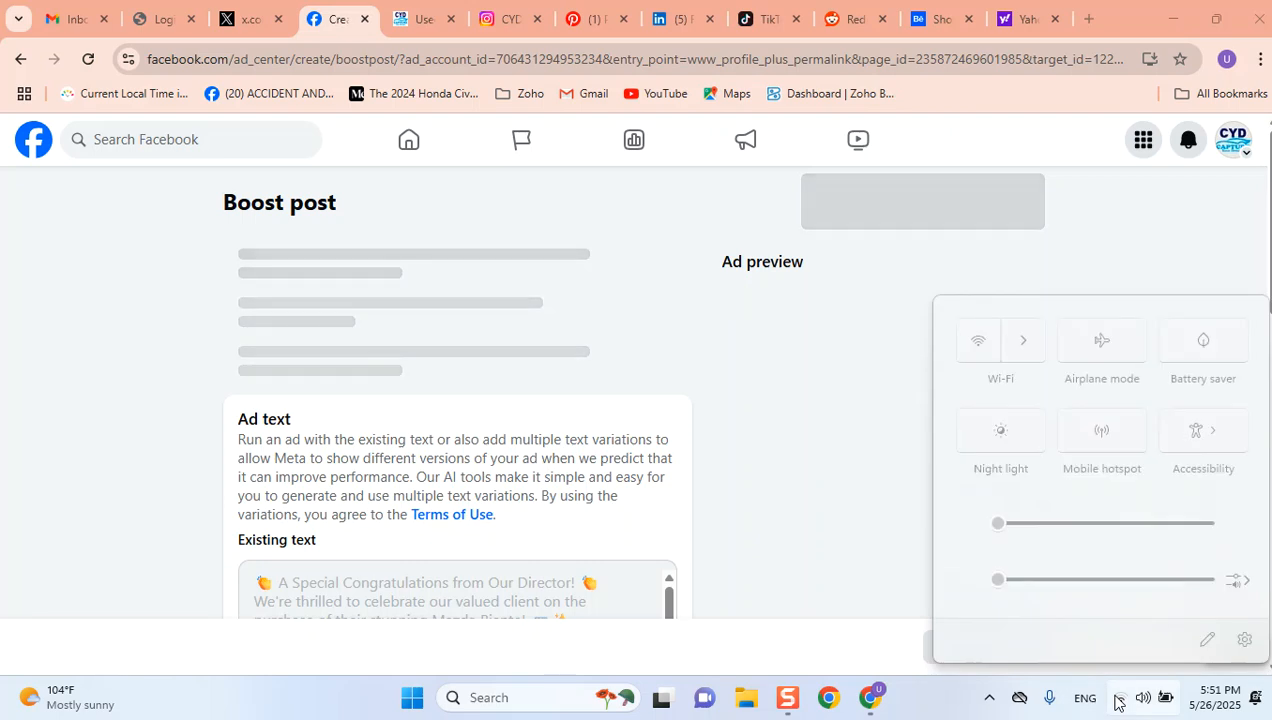
click(1022, 341)
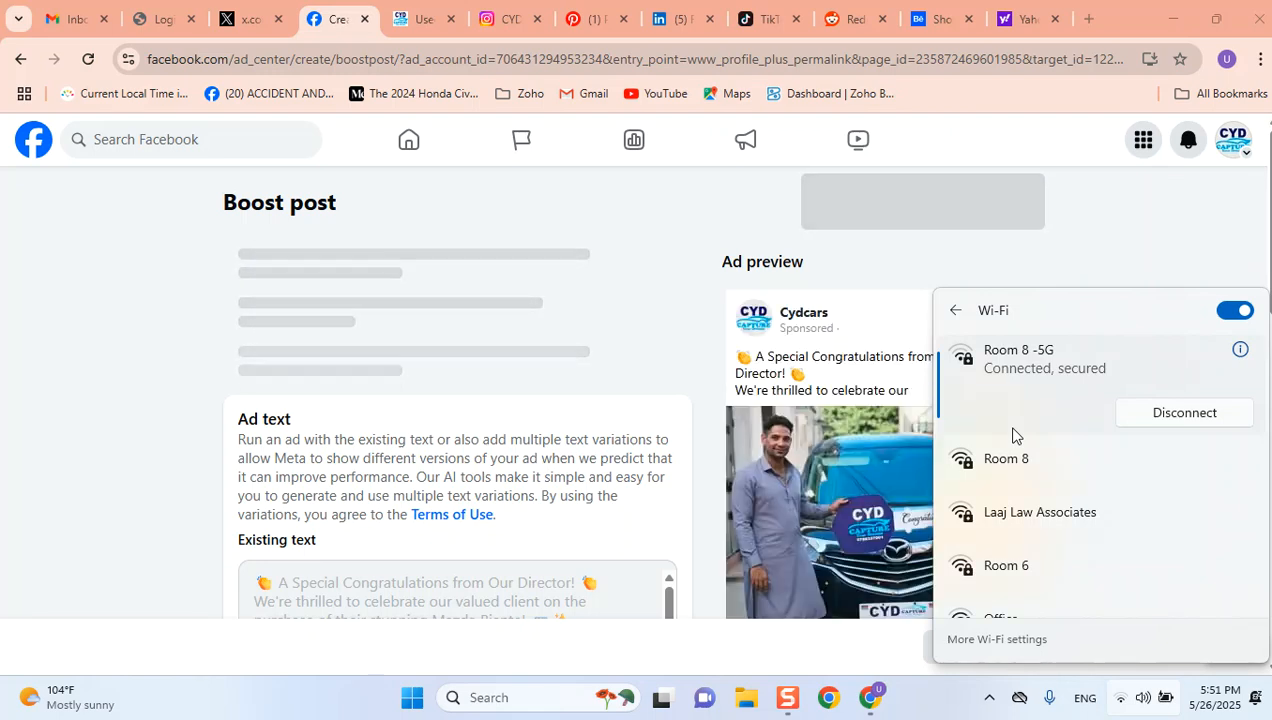
click(141, 315)
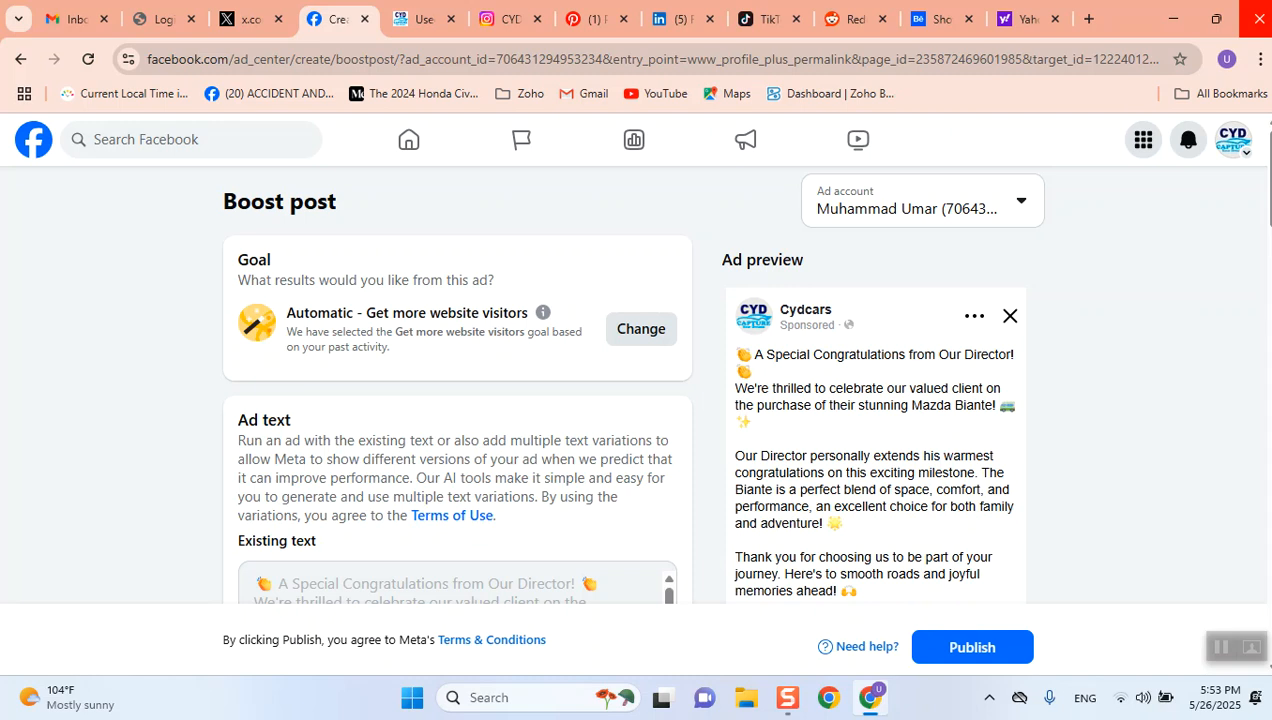
Switch the boost to the second listed ad account and confirm leaving the current form.
click(1021, 205)
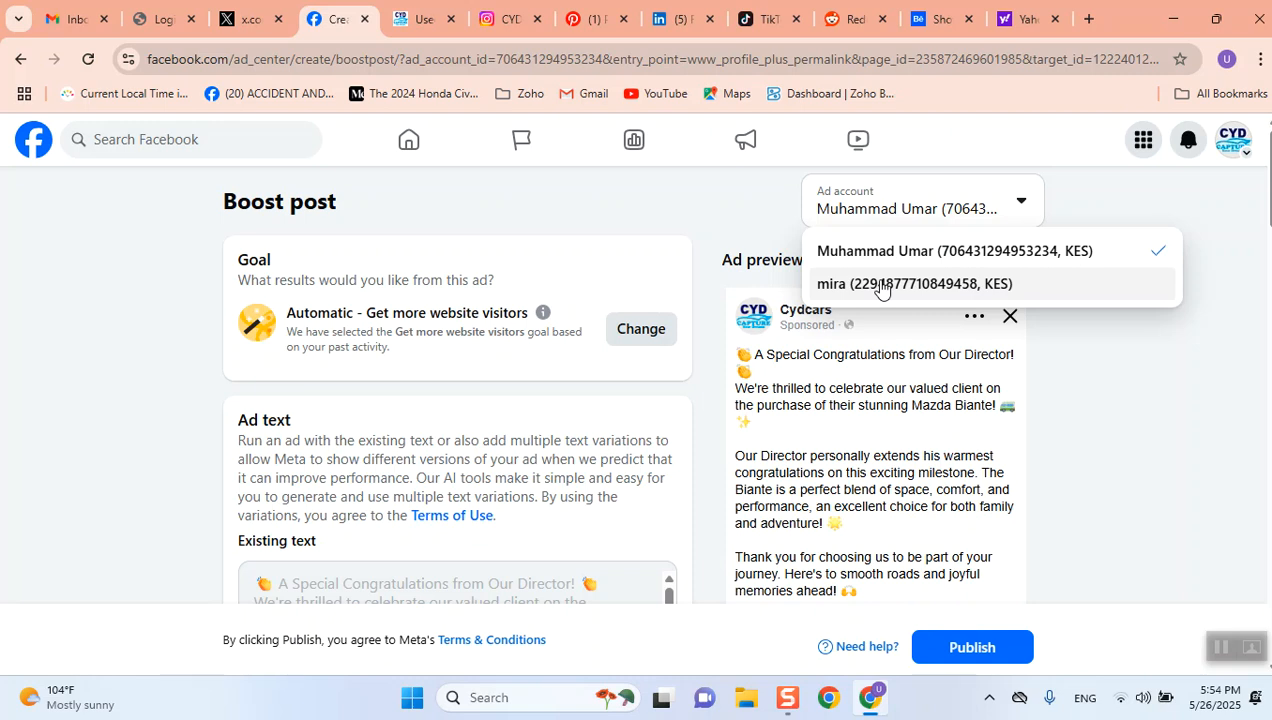
click(880, 287)
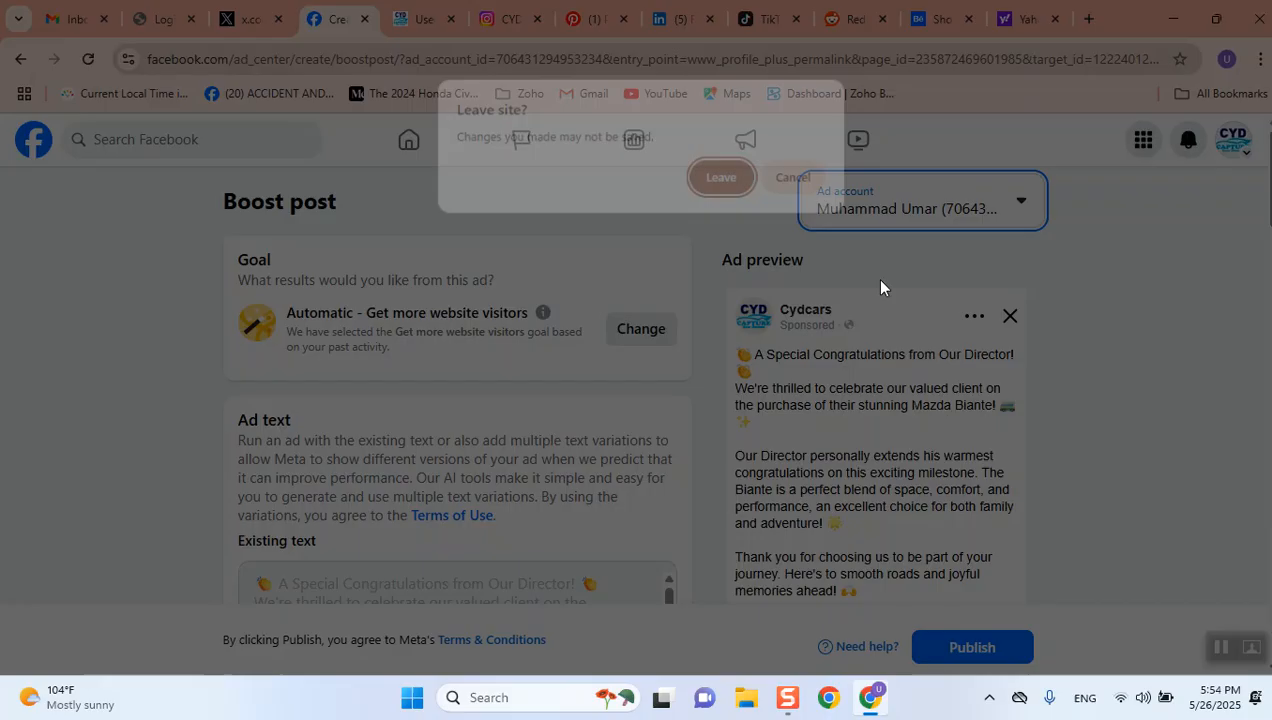
click(716, 188)
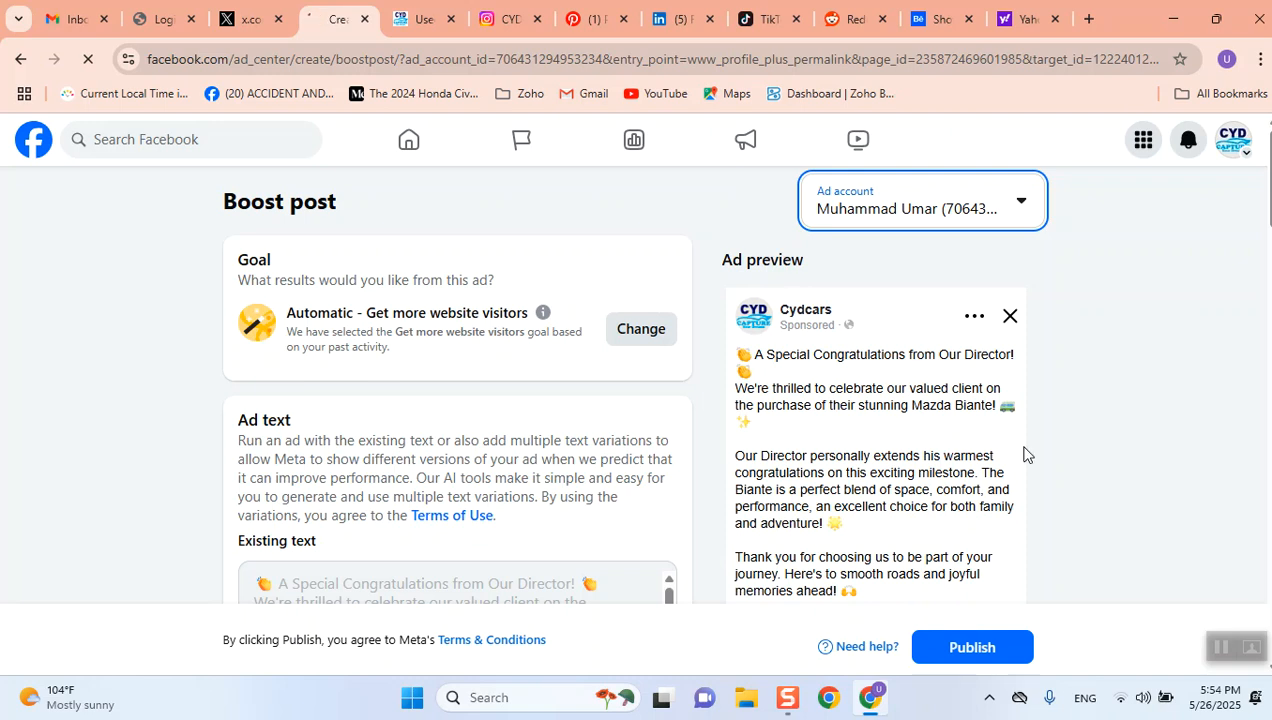
Change the ad goal from the automatic choice to "Get more messages" and save it.
scroll(1025, 441, down, 5)
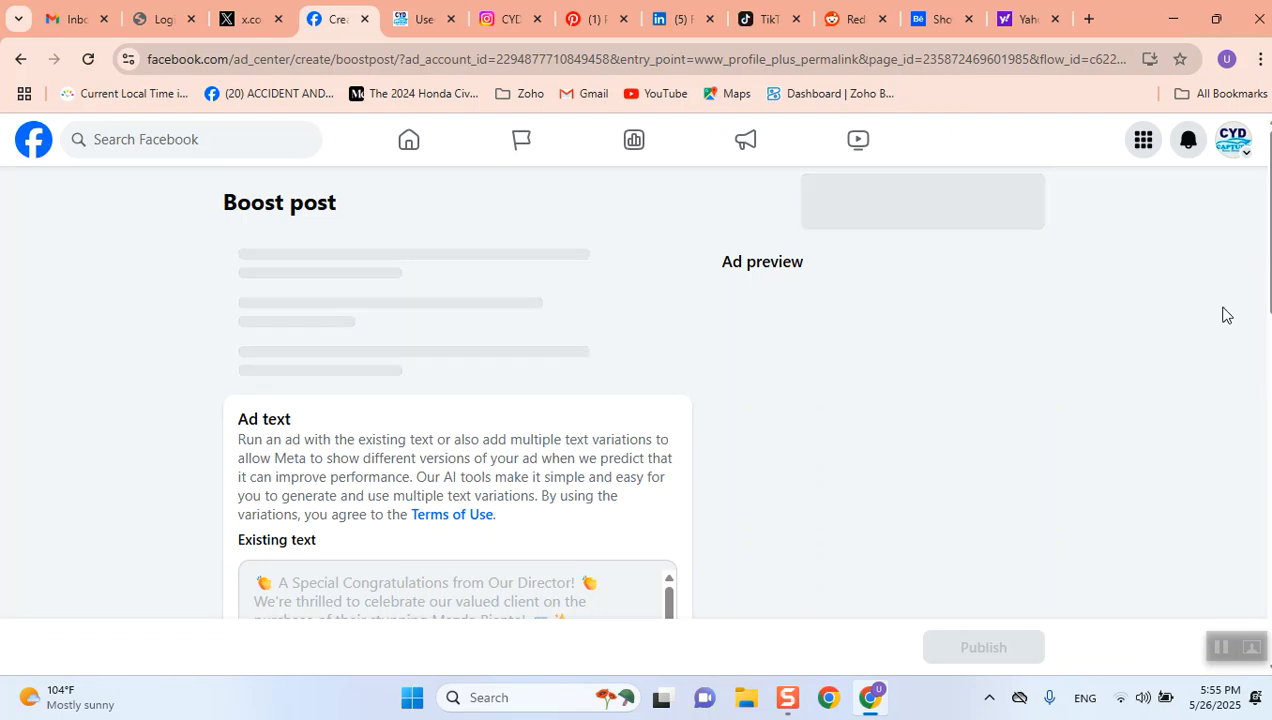
scroll(1218, 311, down, 5)
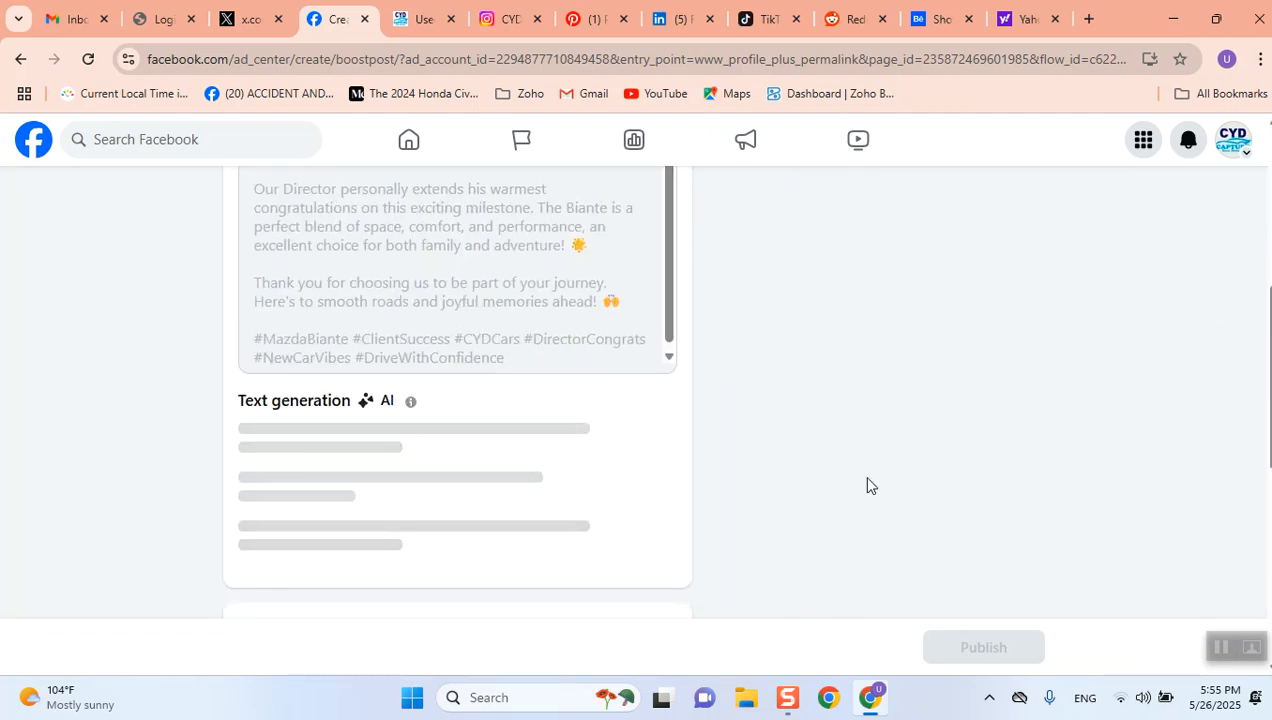
scroll(870, 488, up, 3)
scroll(879, 497, up, 2)
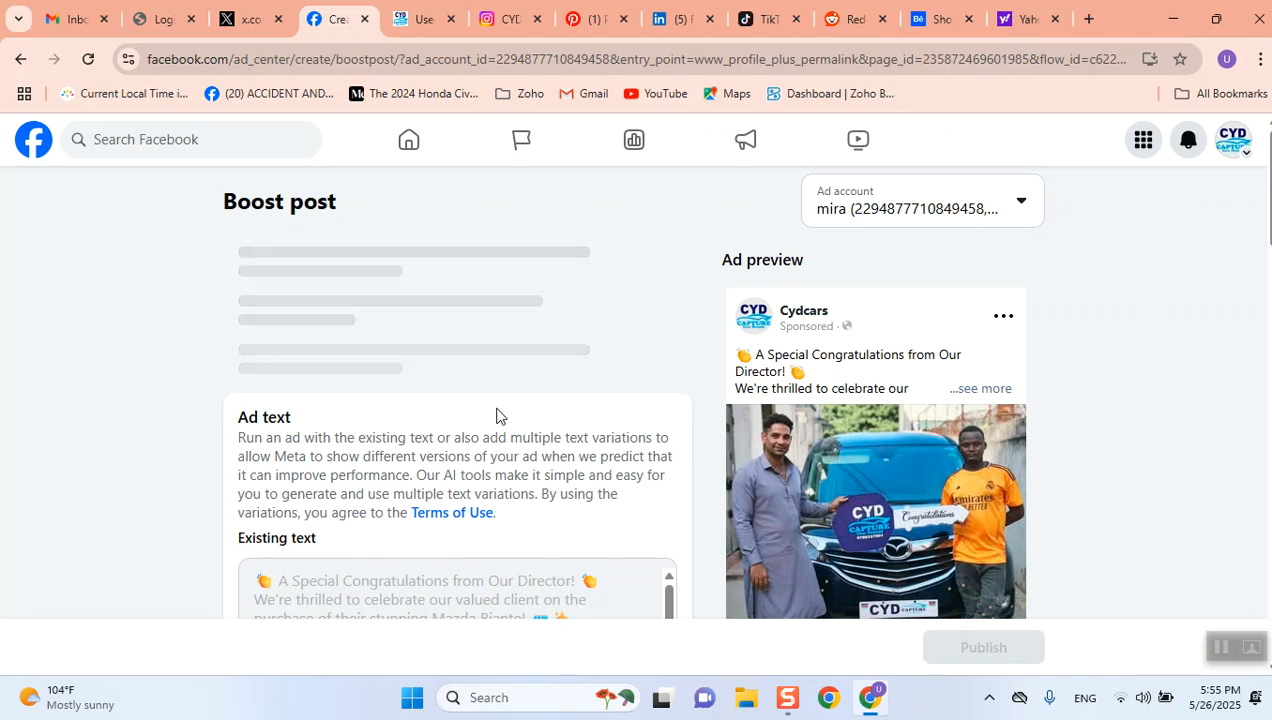
scroll(412, 394, down, 2)
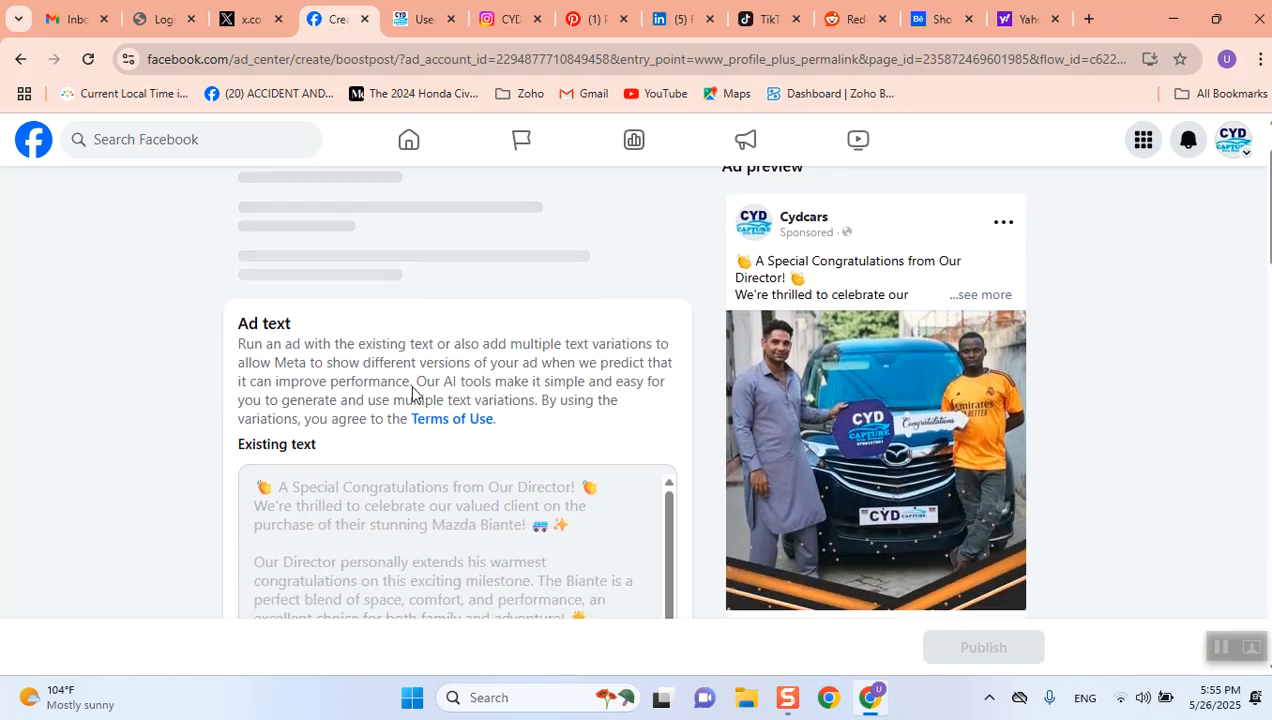
scroll(412, 394, up, 2)
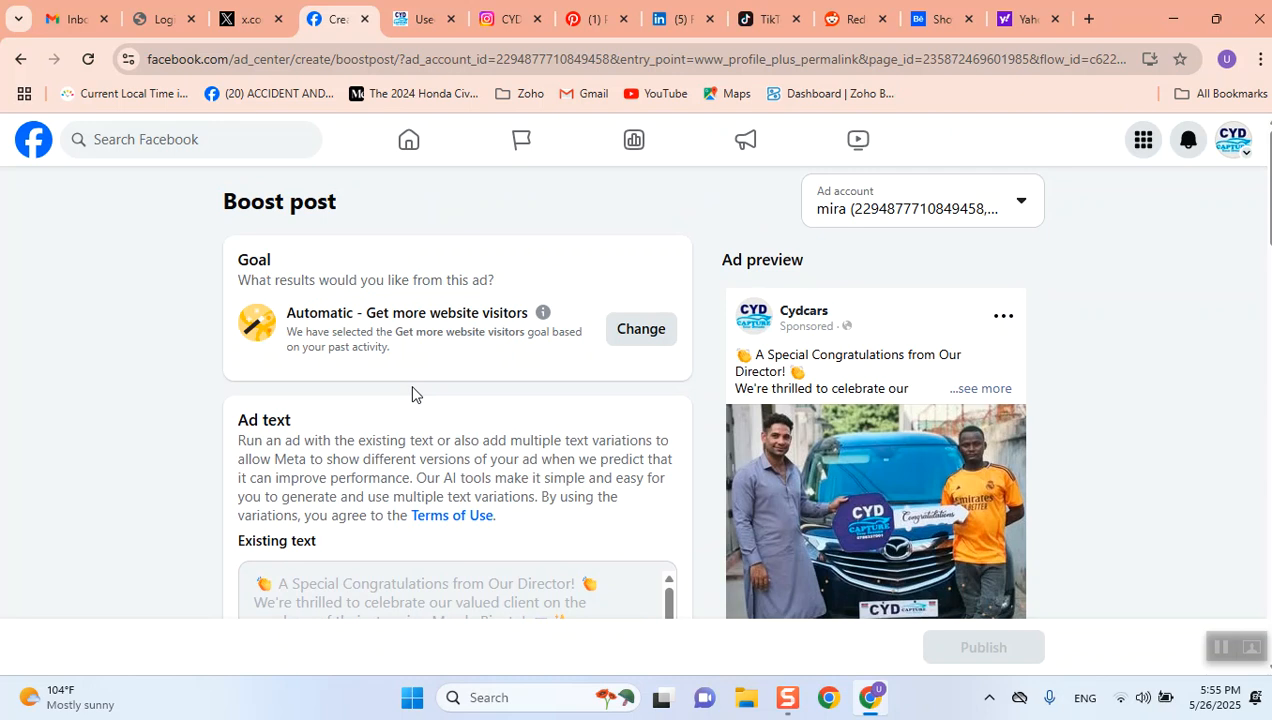
click(643, 331)
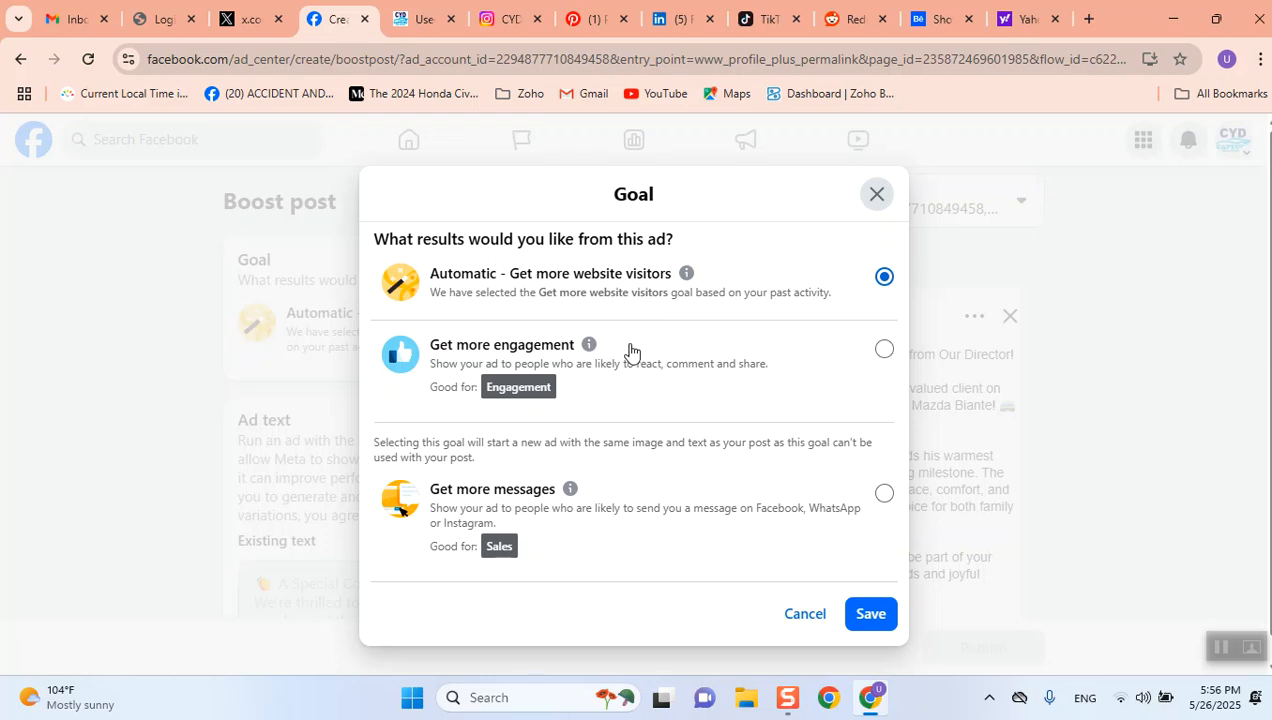
scroll(616, 435, down, 1)
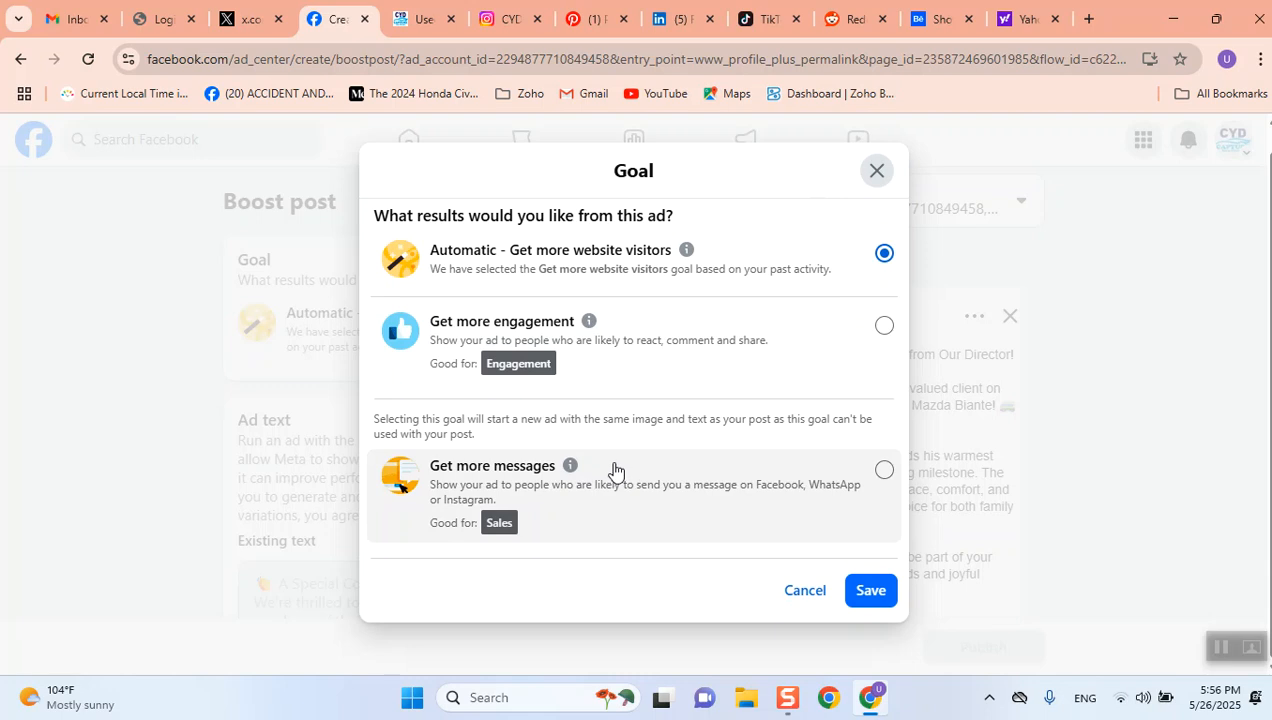
click(884, 470)
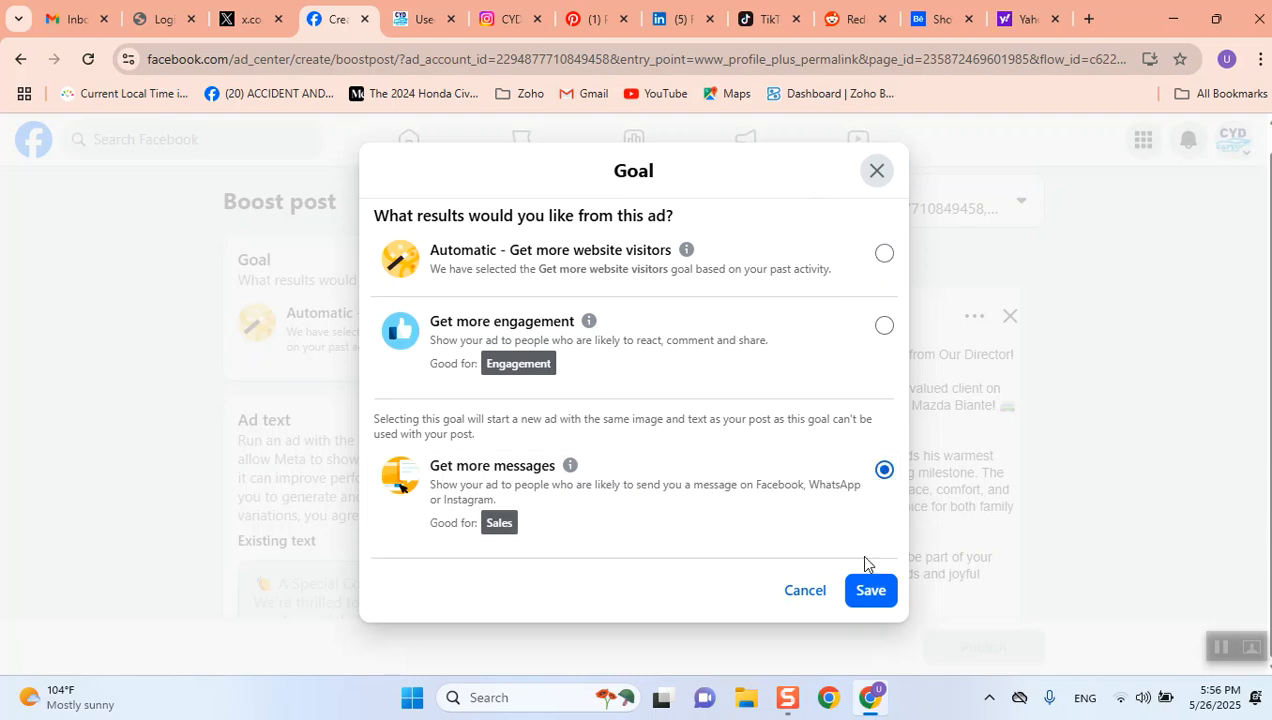
click(866, 598)
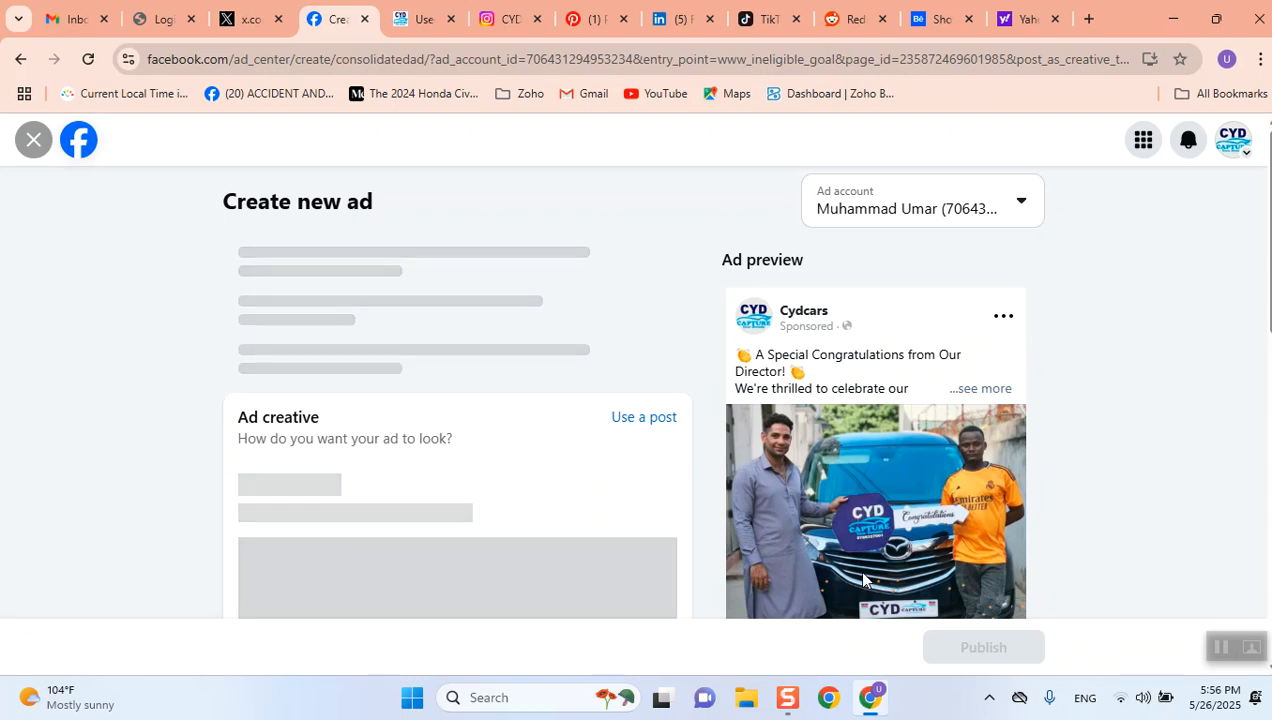
Review the new ad's description, media, headline, Advantage+ creative setting and preview.
scroll(1001, 413, down, 2)
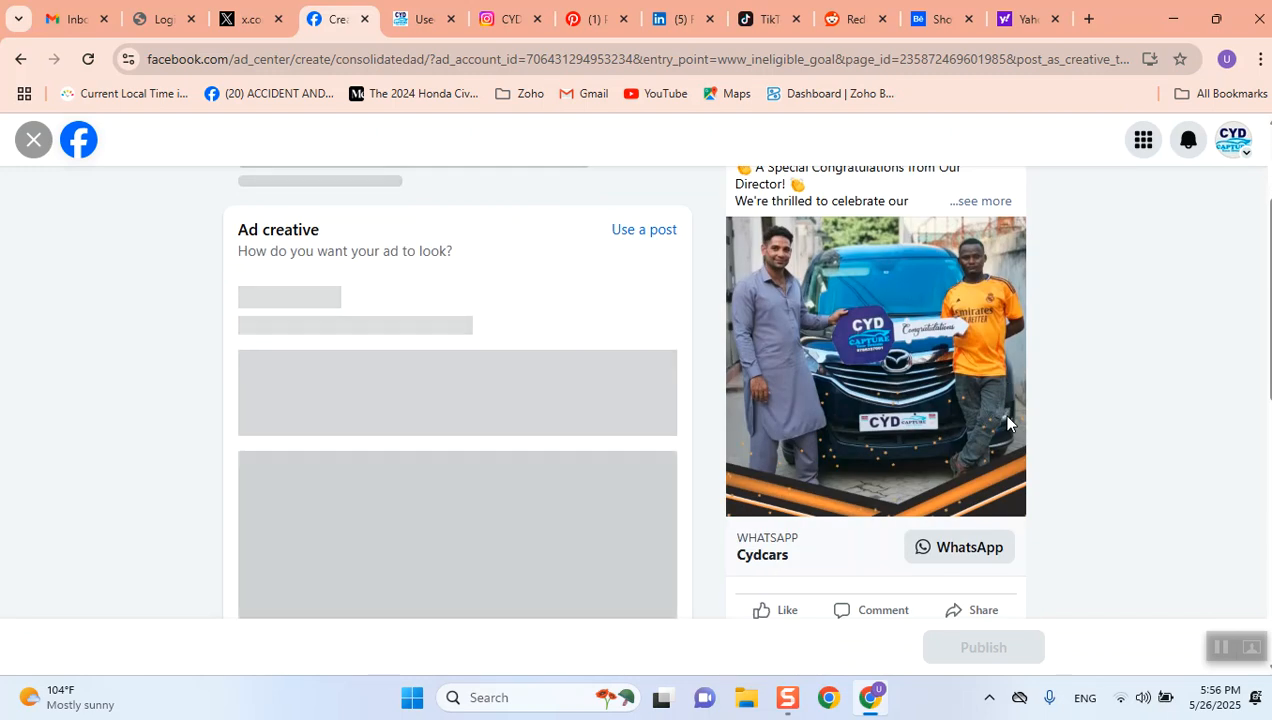
scroll(1007, 423, down, 2)
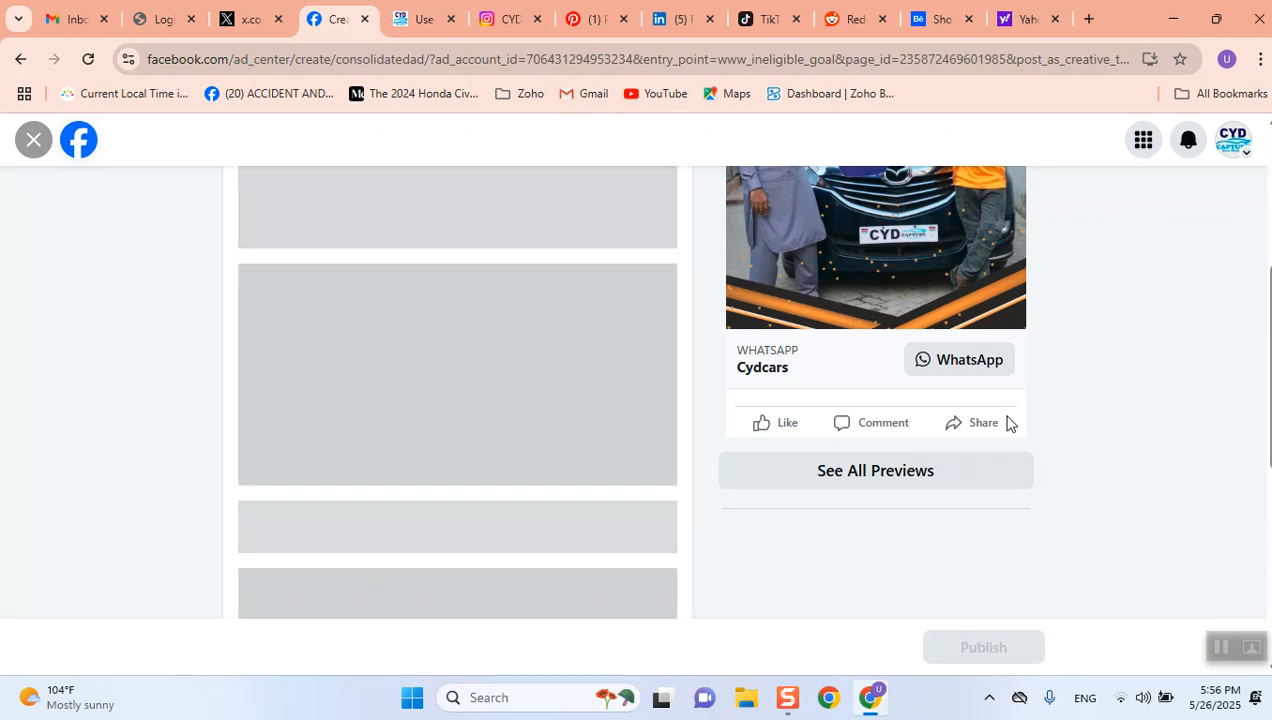
scroll(423, 408, up, 4)
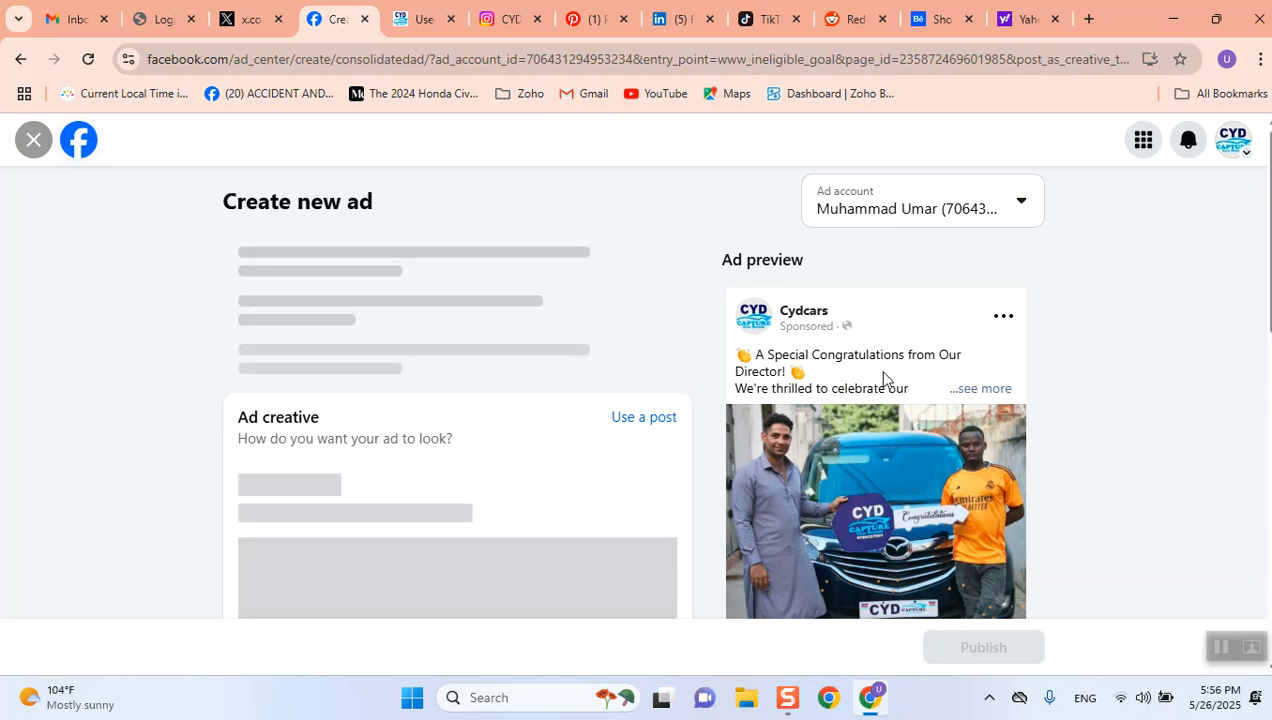
scroll(1028, 437, down, 5)
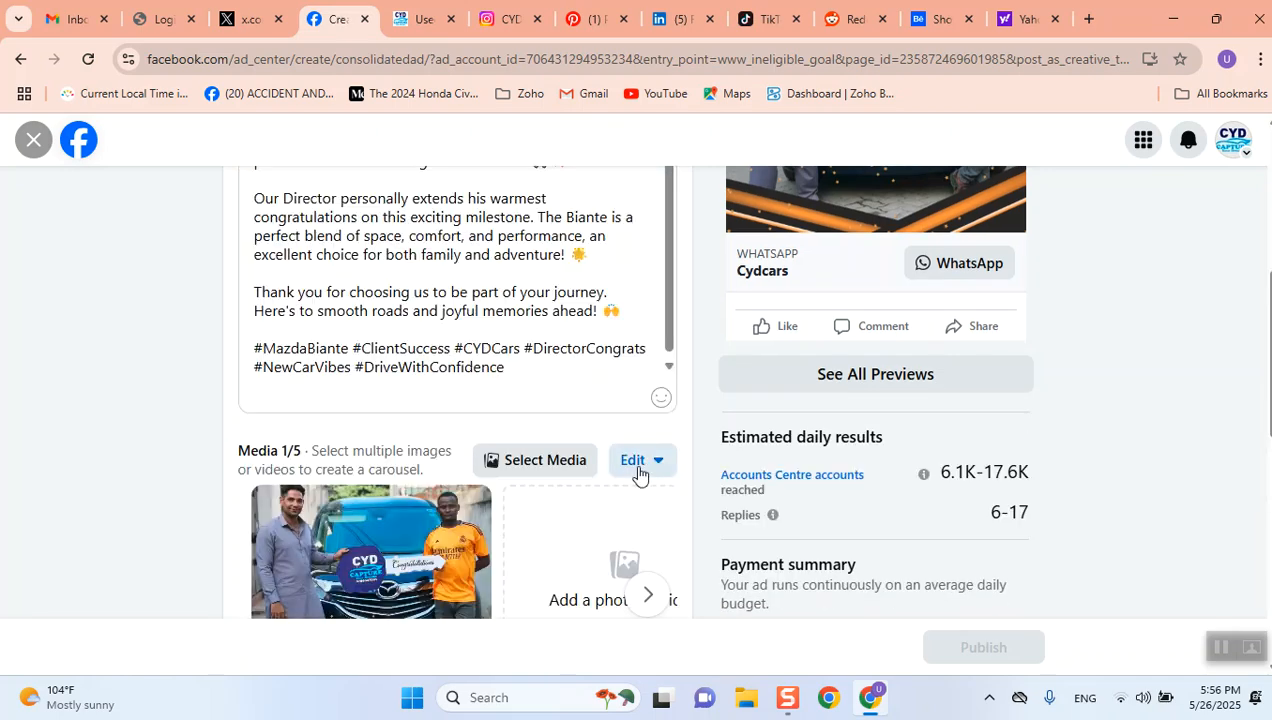
scroll(447, 430, down, 2)
scroll(447, 430, down, 1)
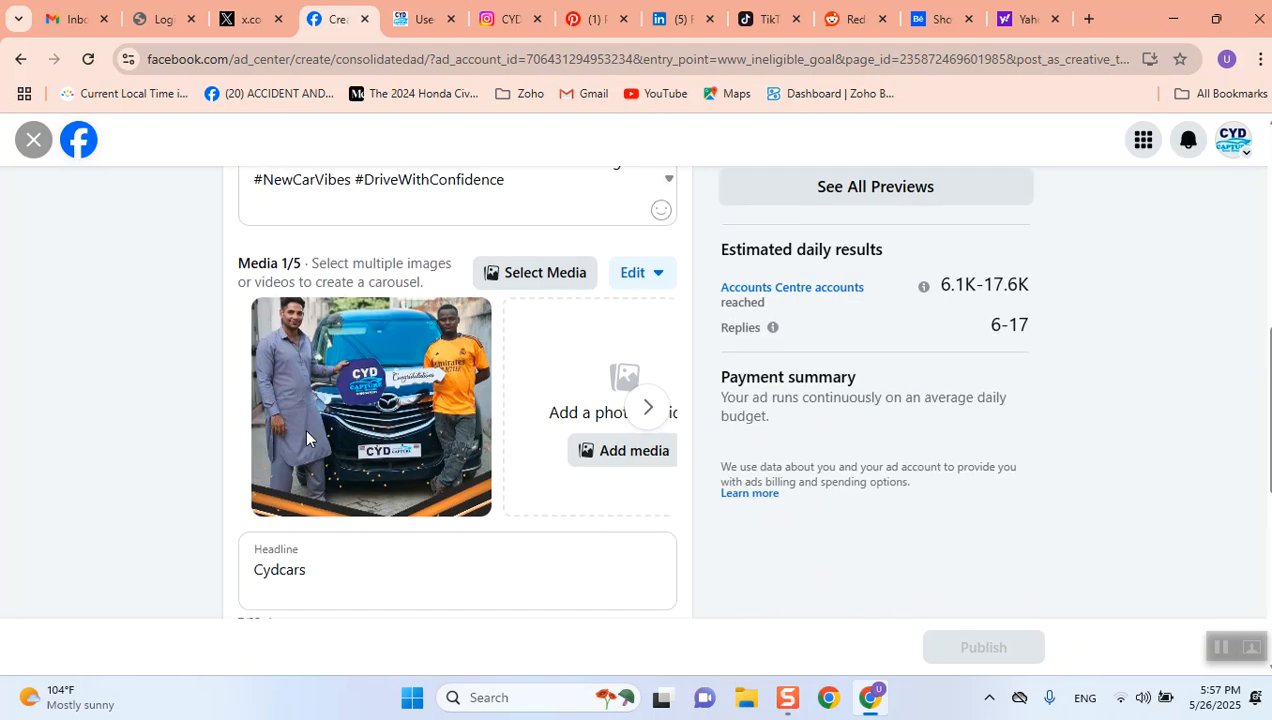
scroll(304, 427, down, 1)
click(316, 480)
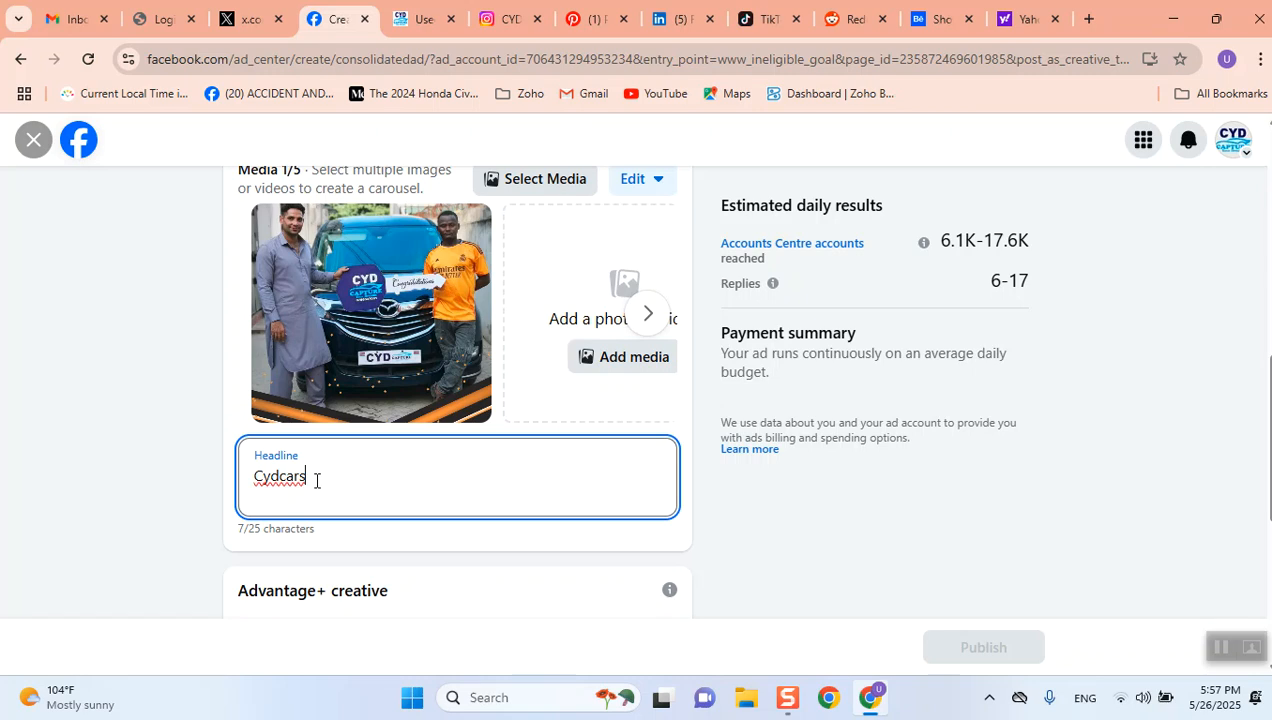
scroll(850, 498, up, 5)
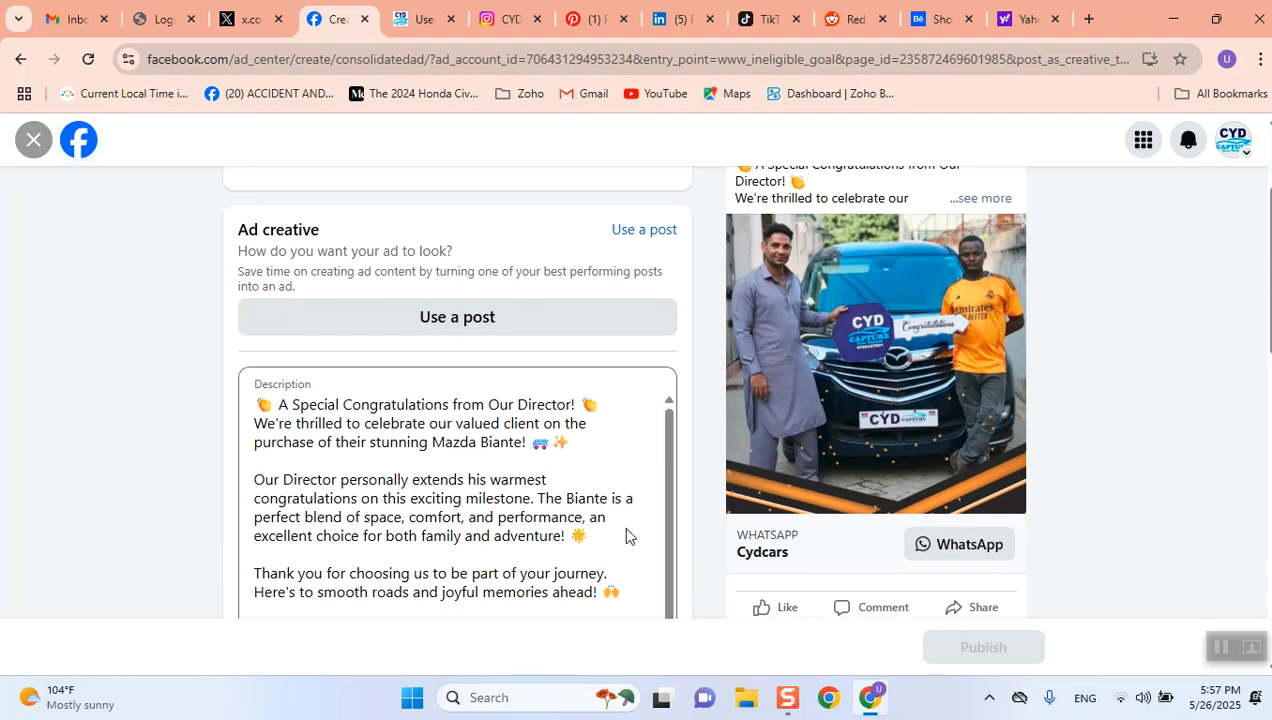
scroll(510, 530, down, 2)
scroll(571, 574, down, 7)
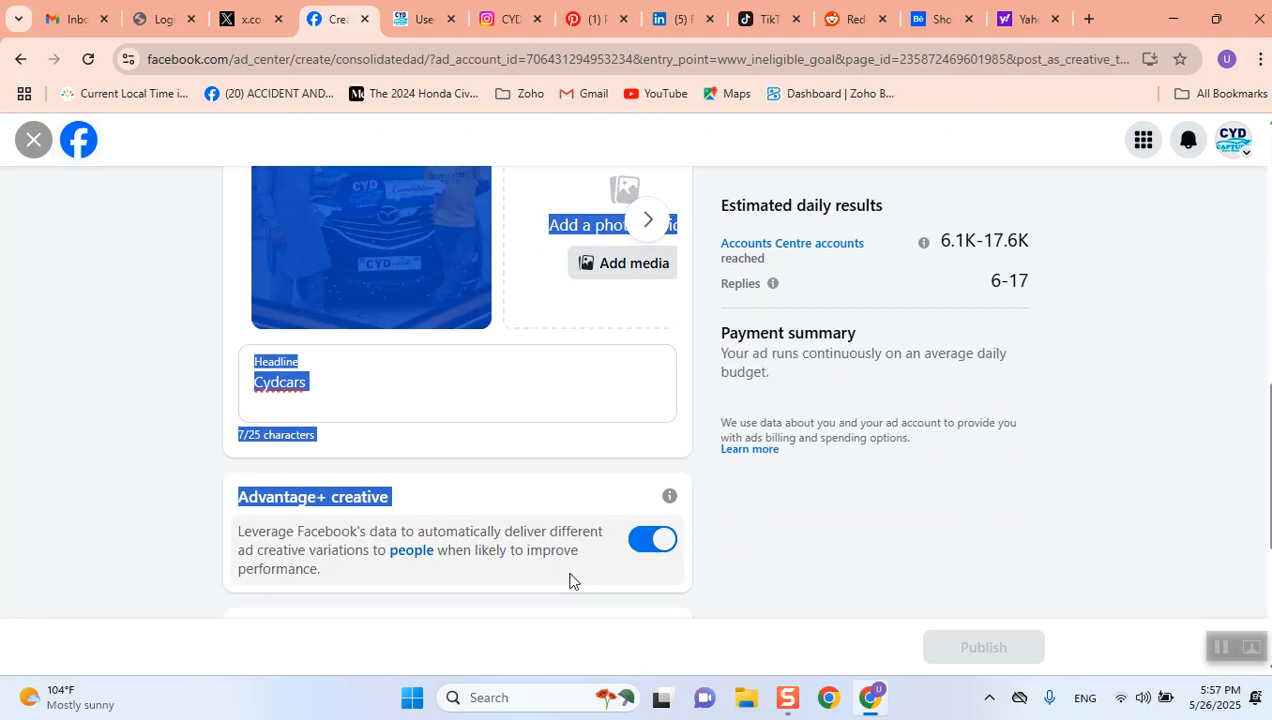
Replace the ad's headline with "20% Off".
click(350, 393)
key(BackSpace)
key(BackSpace)
key(BackSpace)
key(BackSpace)
key(BackSpace)
key(BackSpace)
key(BackSpace)
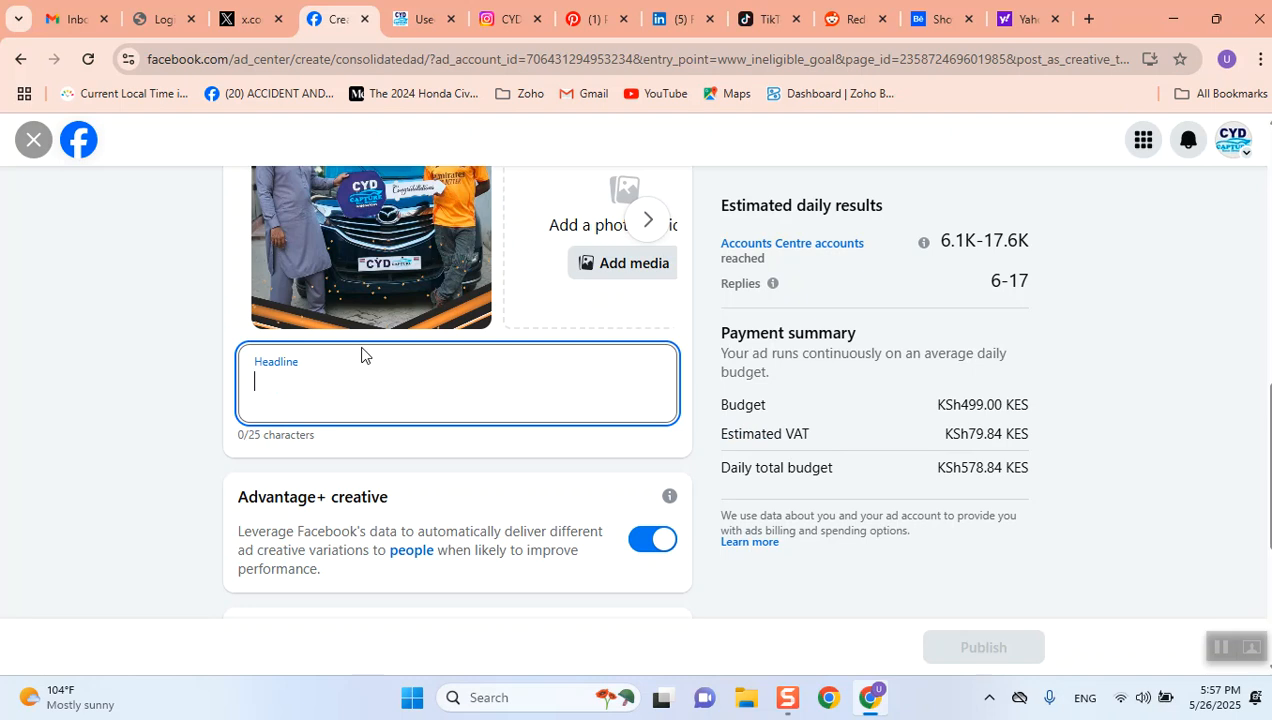
text(20% Off)
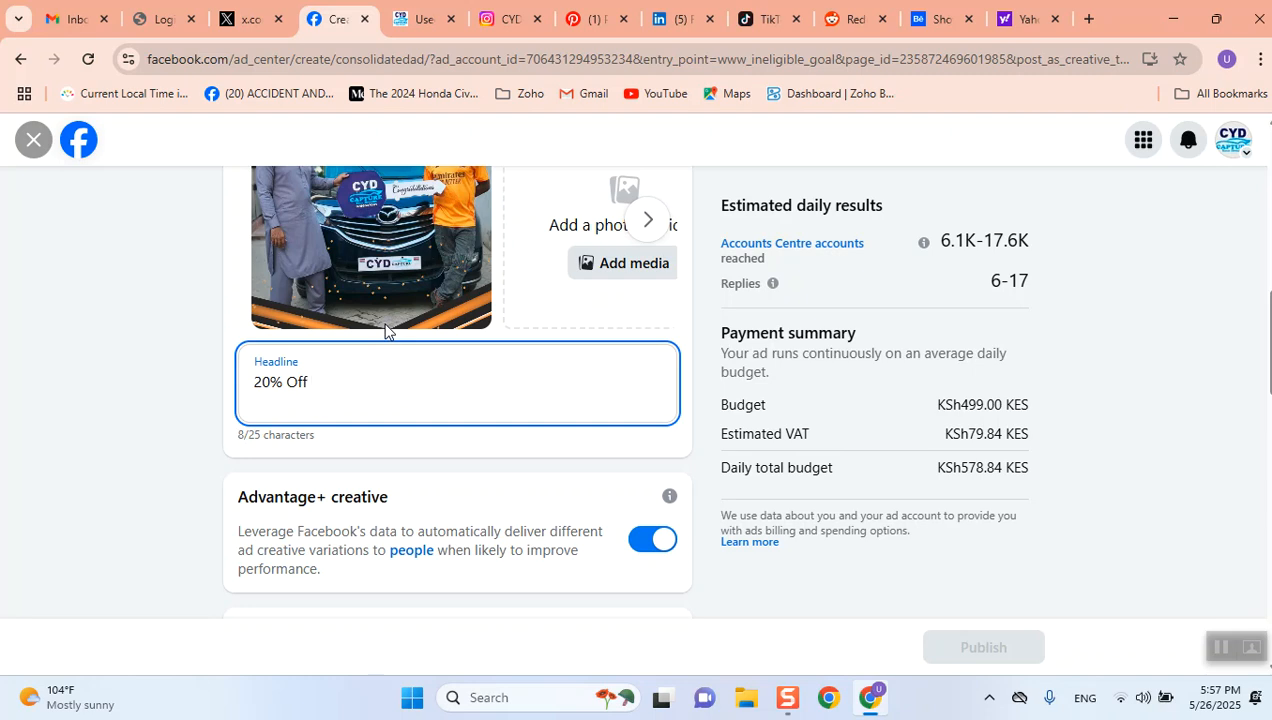
Try extending the headline with a limited-time wording, cutting it to "20% Off Limited Tim".
text( Limited)
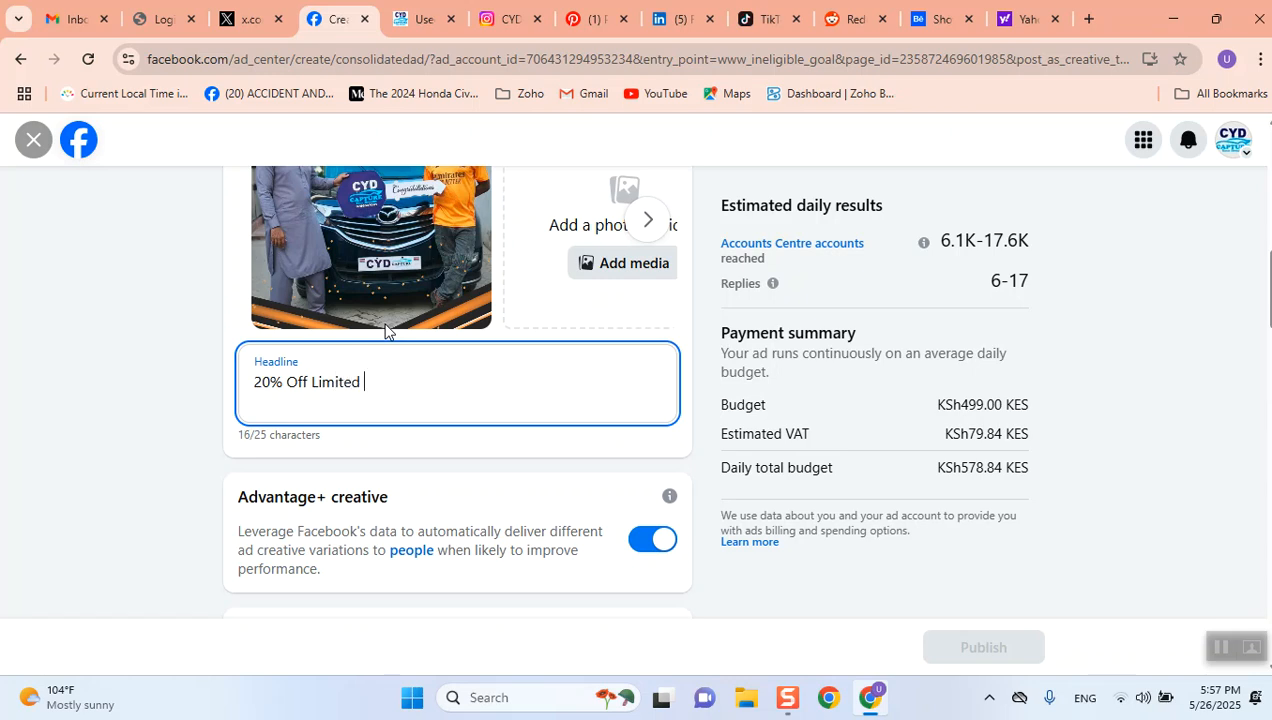
text( Time offe)
key(BackSpace)
key(BackSpace)
key(BackSpace)
key(BackSpace)
key(BackSpace)
key(BackSpace)
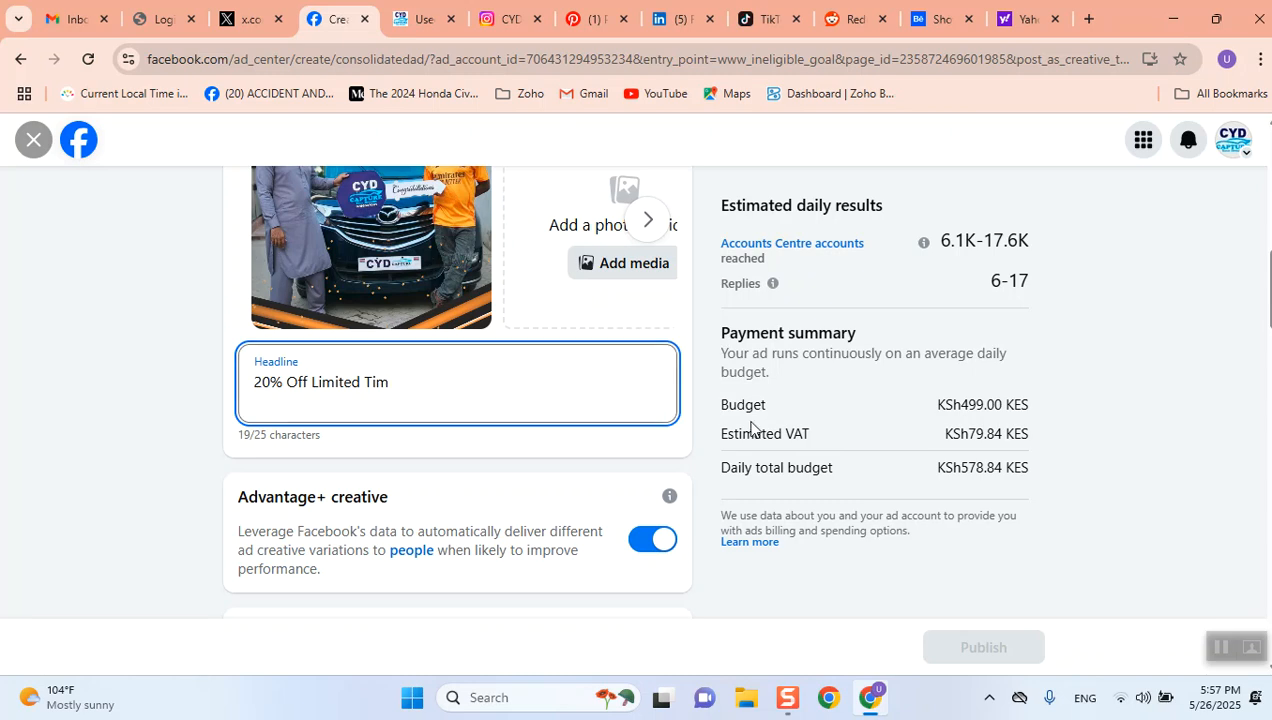
Check the headline in the ad preview and shorten it to "20% Off".
scroll(1178, 284, up, 5)
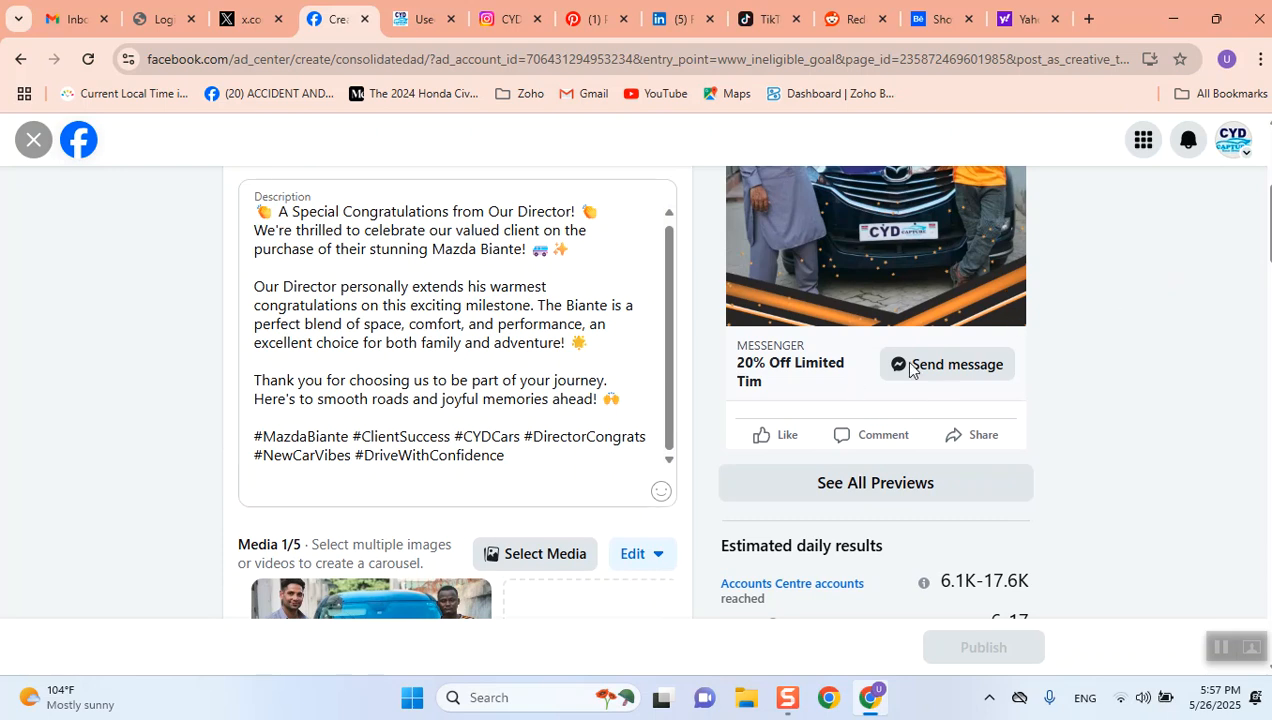
scroll(1011, 396, up, 3)
scroll(1011, 396, down, 1)
scroll(1011, 396, up, 1)
scroll(1011, 396, down, 3)
scroll(449, 520, down, 4)
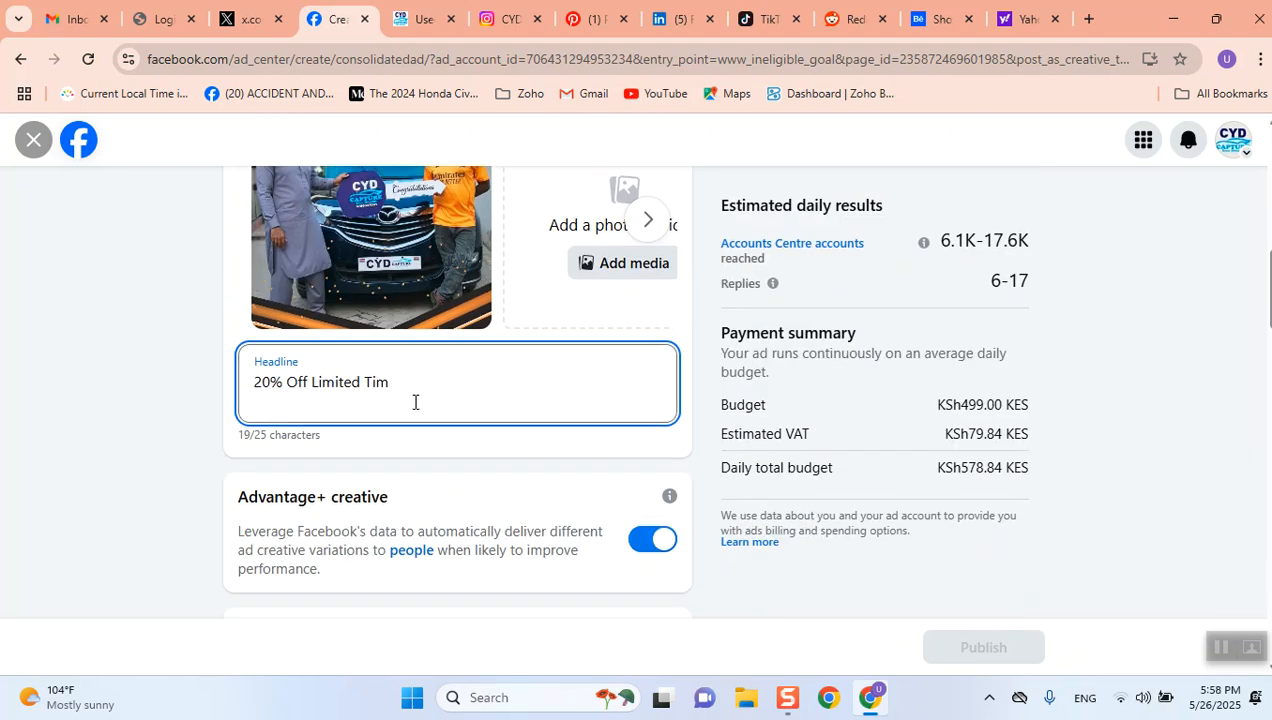
key(BackSpace)
key(BackSpace)
key(BackSpace)
key(BackSpace)
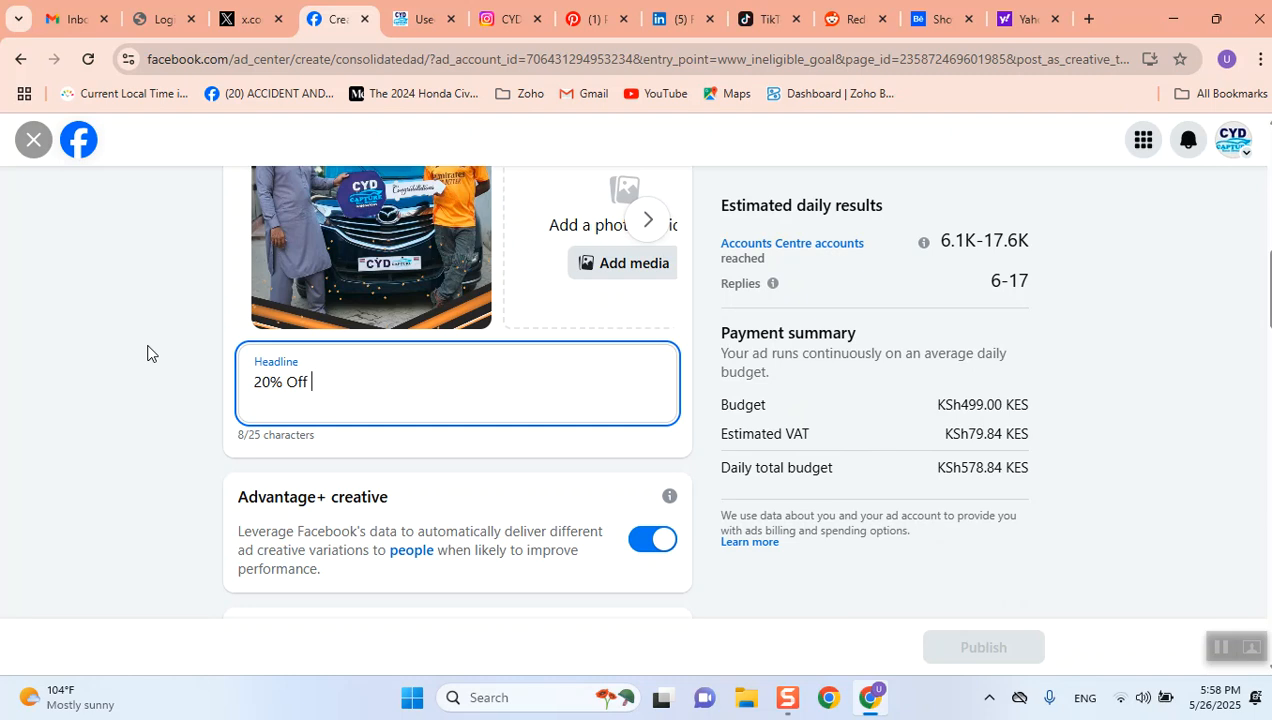
click(73, 456)
scroll(880, 418, up, 4)
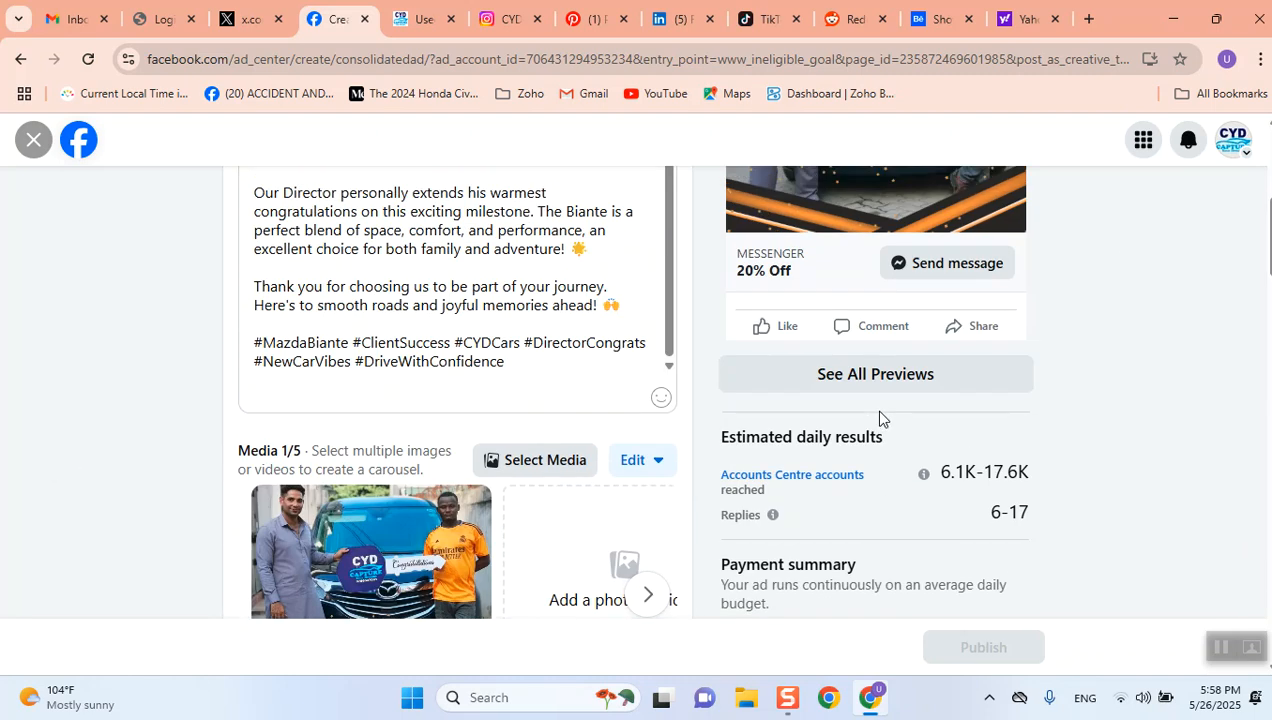
Review the ad preview with its new headline, the description, media, estimated daily results and payment summary.
scroll(880, 418, up, 3)
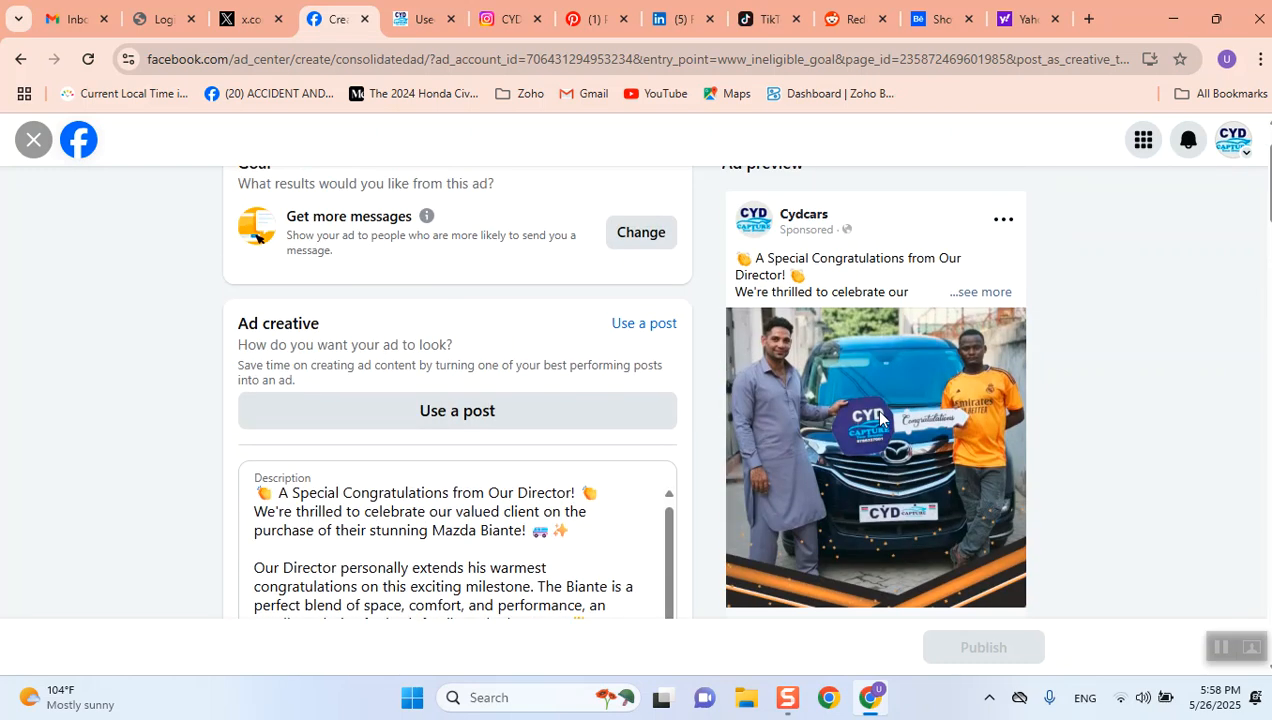
scroll(880, 418, up, 1)
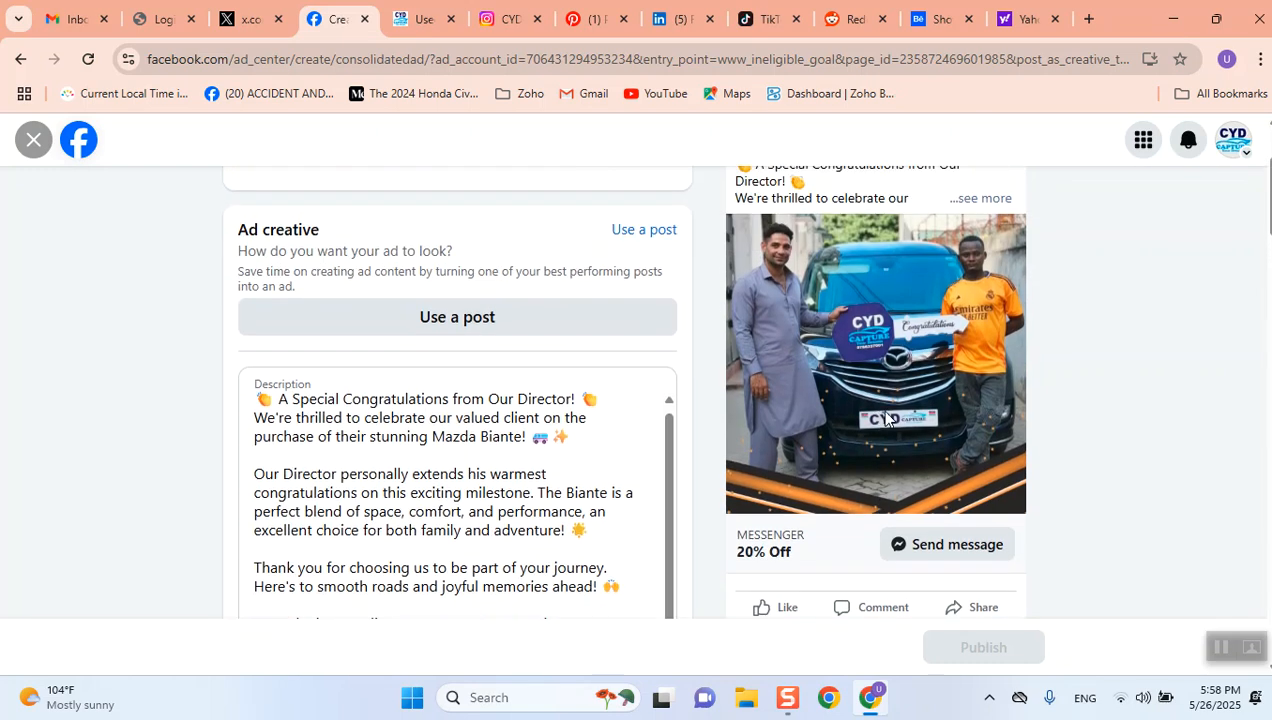
scroll(805, 400, down, 5)
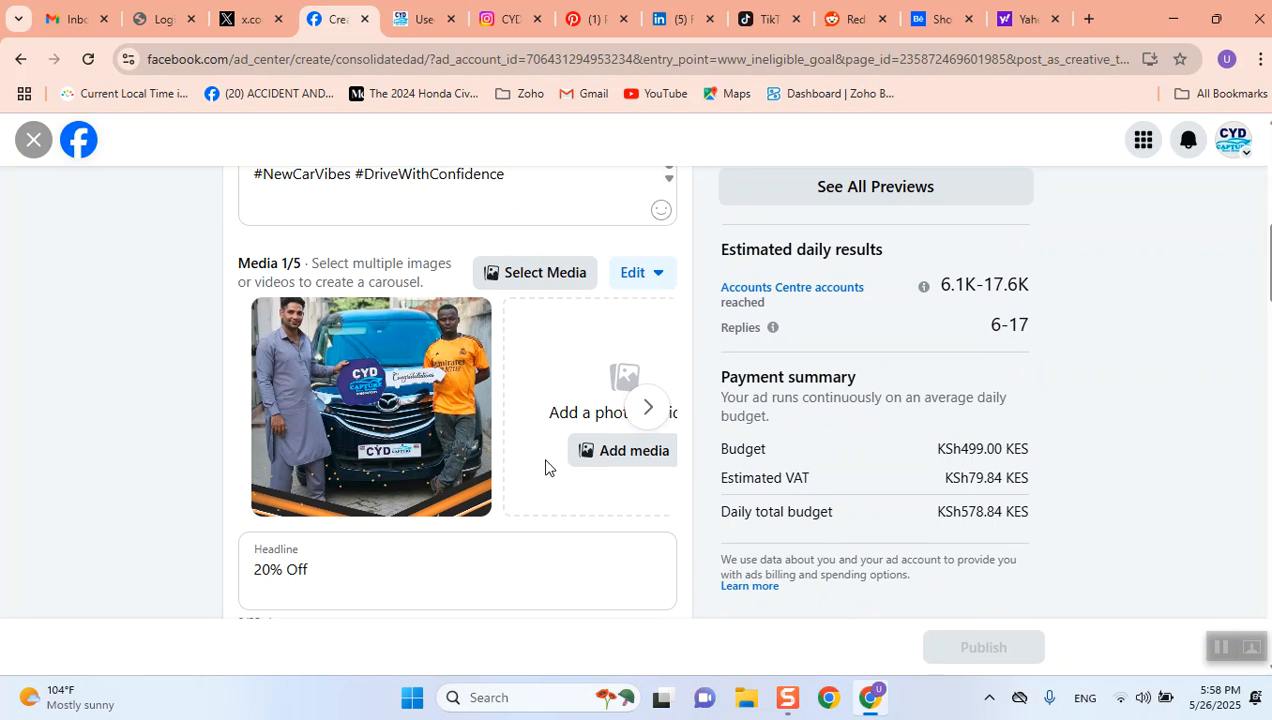
scroll(545, 466, down, 4)
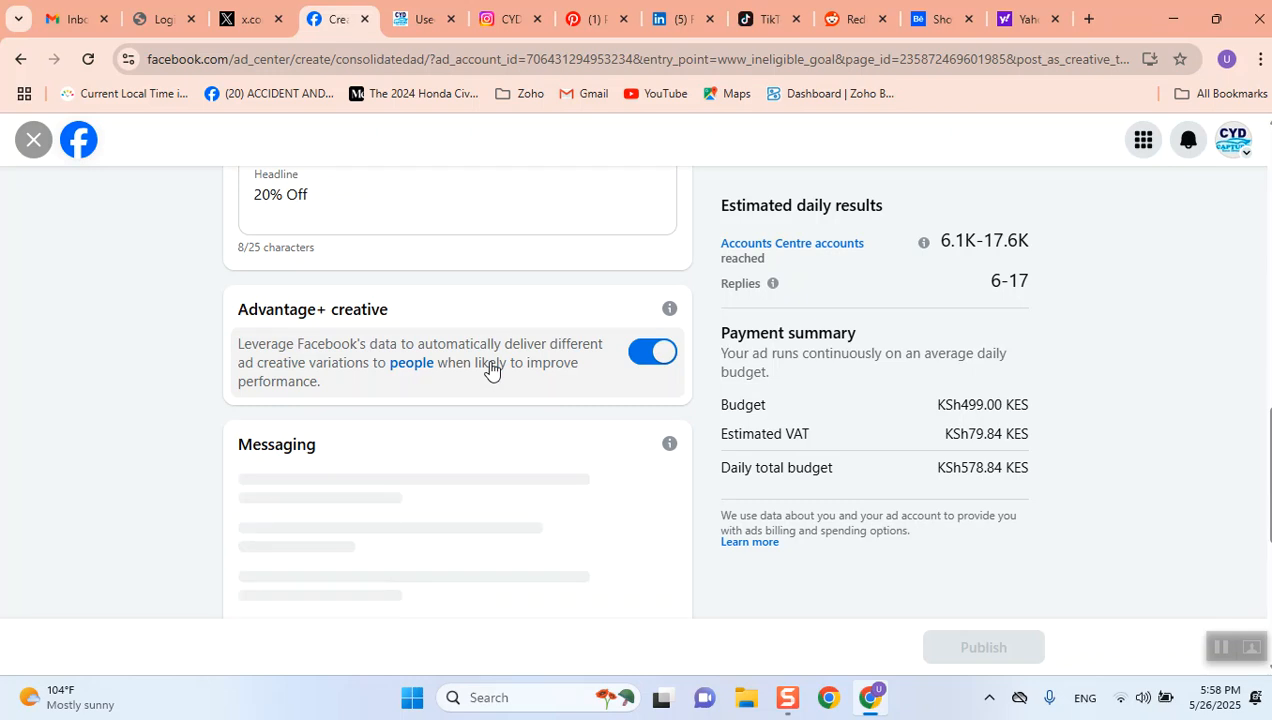
scroll(916, 438, up, 3)
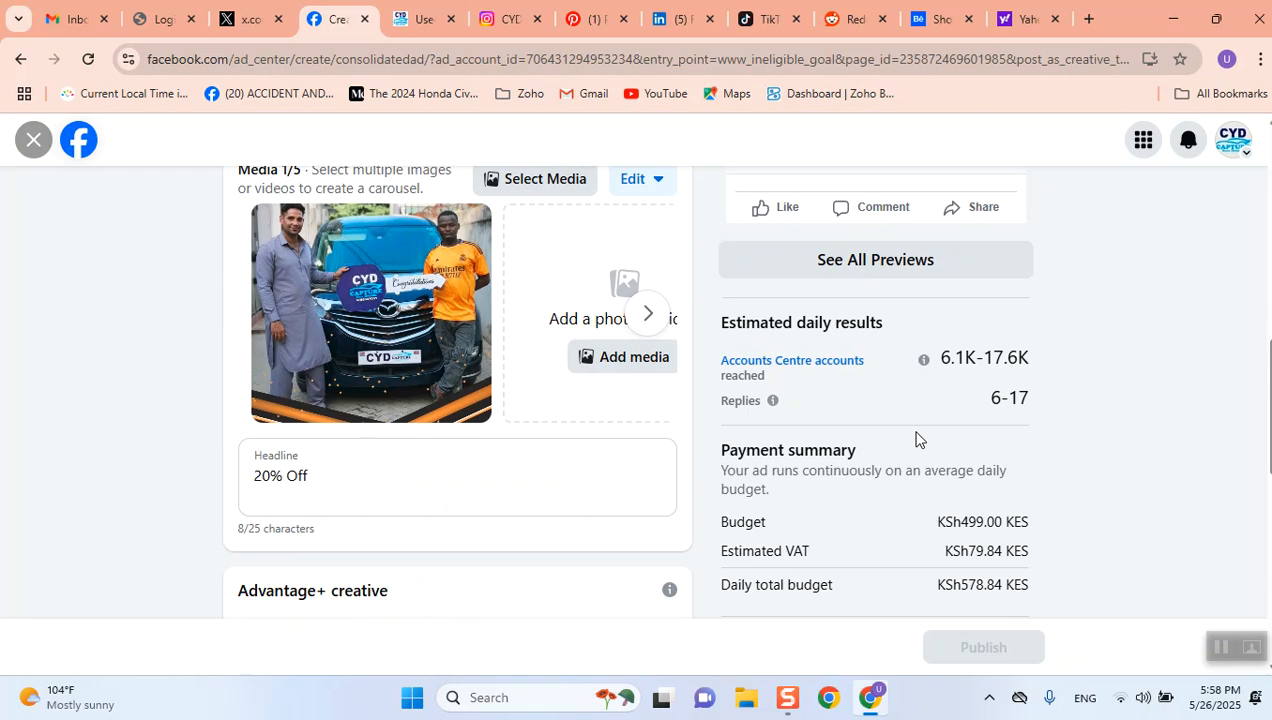
scroll(916, 438, up, 1)
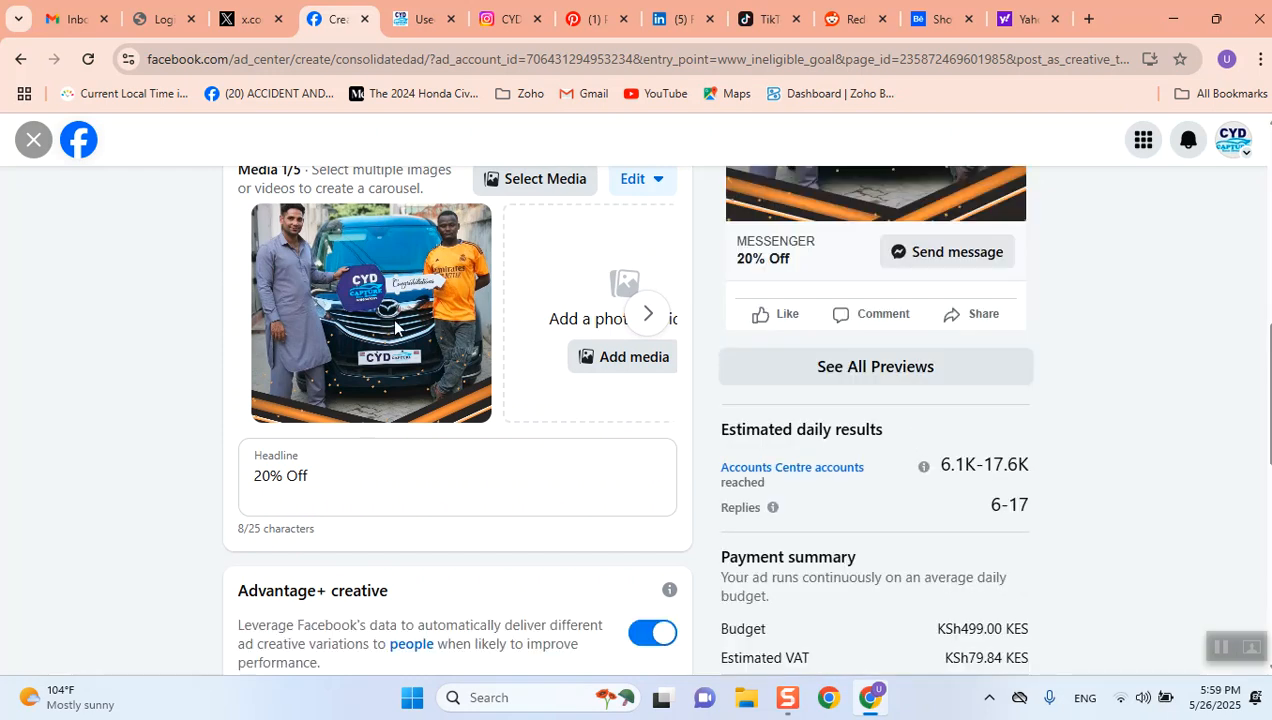
scroll(773, 484, up, 1)
scroll(773, 484, up, 2)
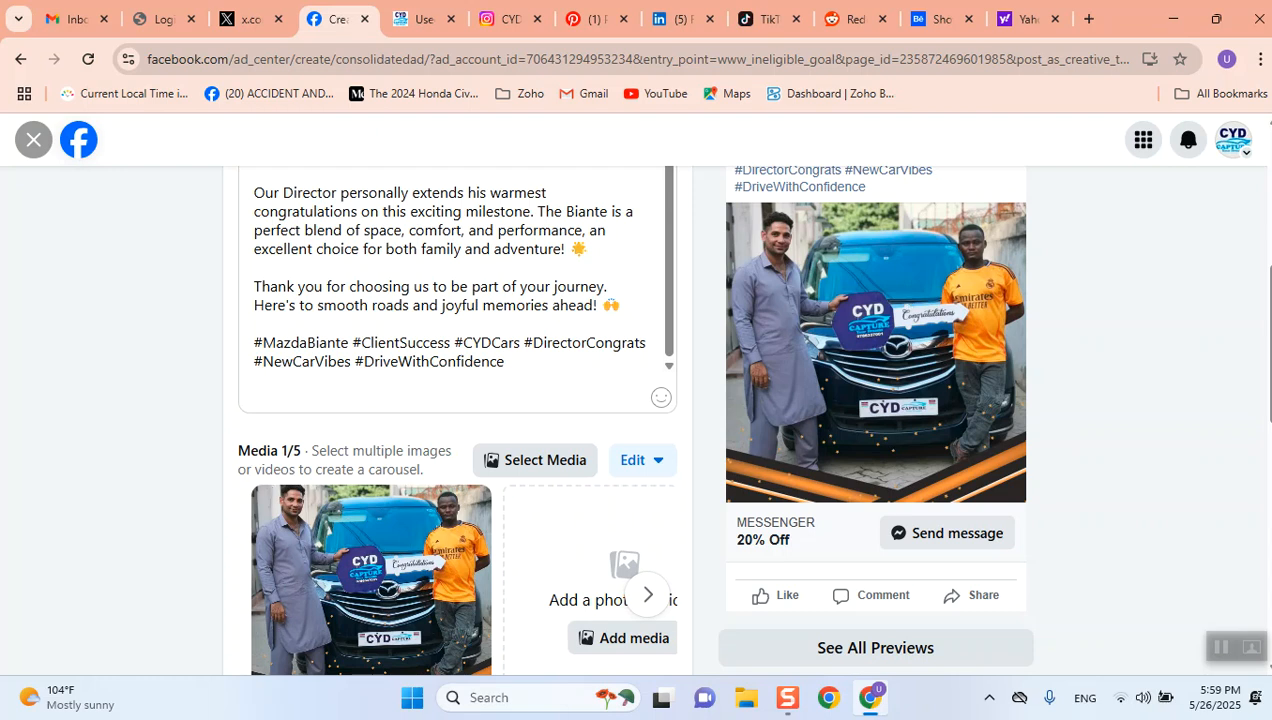
Examine the ad form's headline, Advantage+ creative, Messaging, Special ad category and Audience sections, and its goal and description.
scroll(417, 518, down, 6)
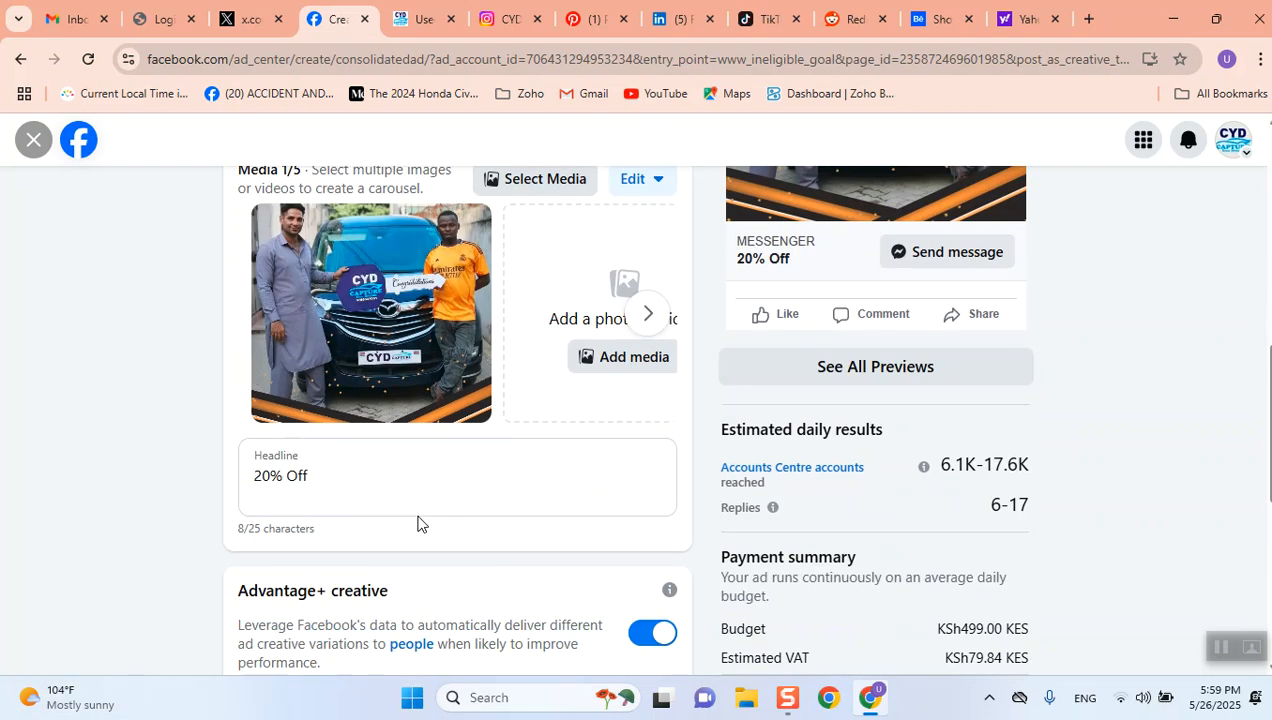
scroll(418, 518, down, 1)
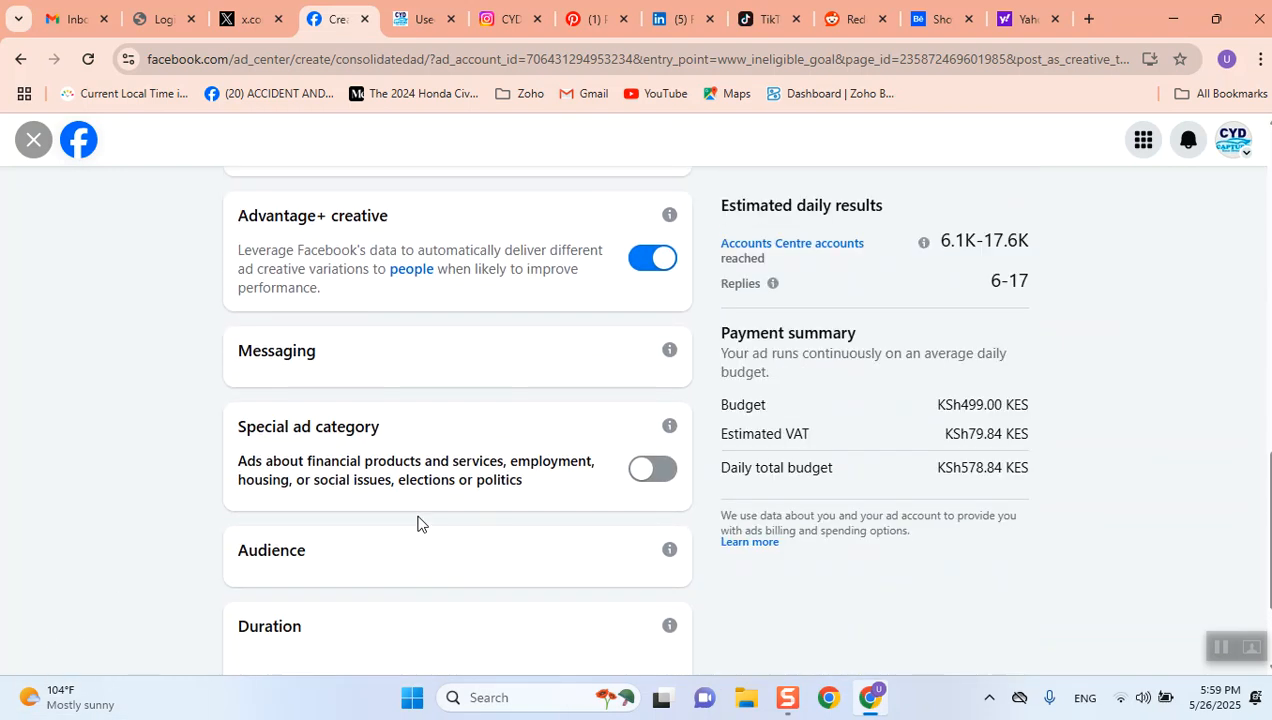
scroll(417, 521, down, 2)
scroll(417, 521, up, 5)
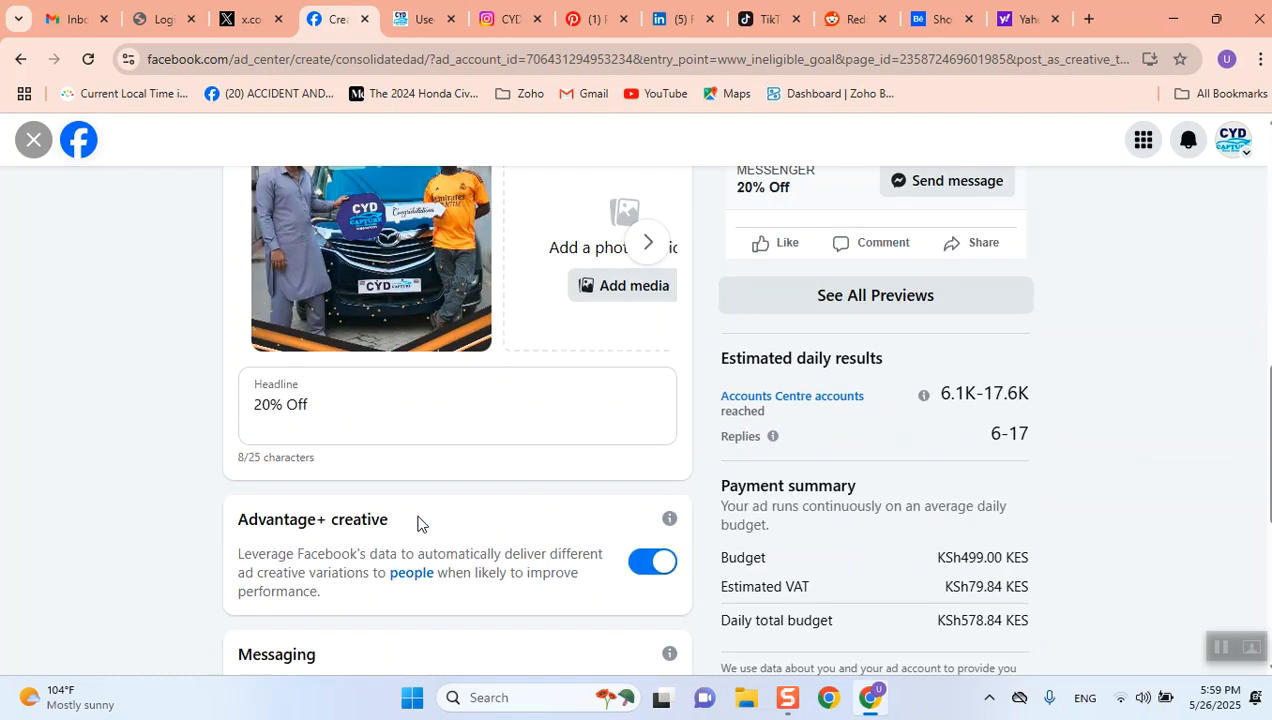
scroll(417, 520, down, 1)
scroll(417, 521, up, 5)
scroll(417, 521, down, 6)
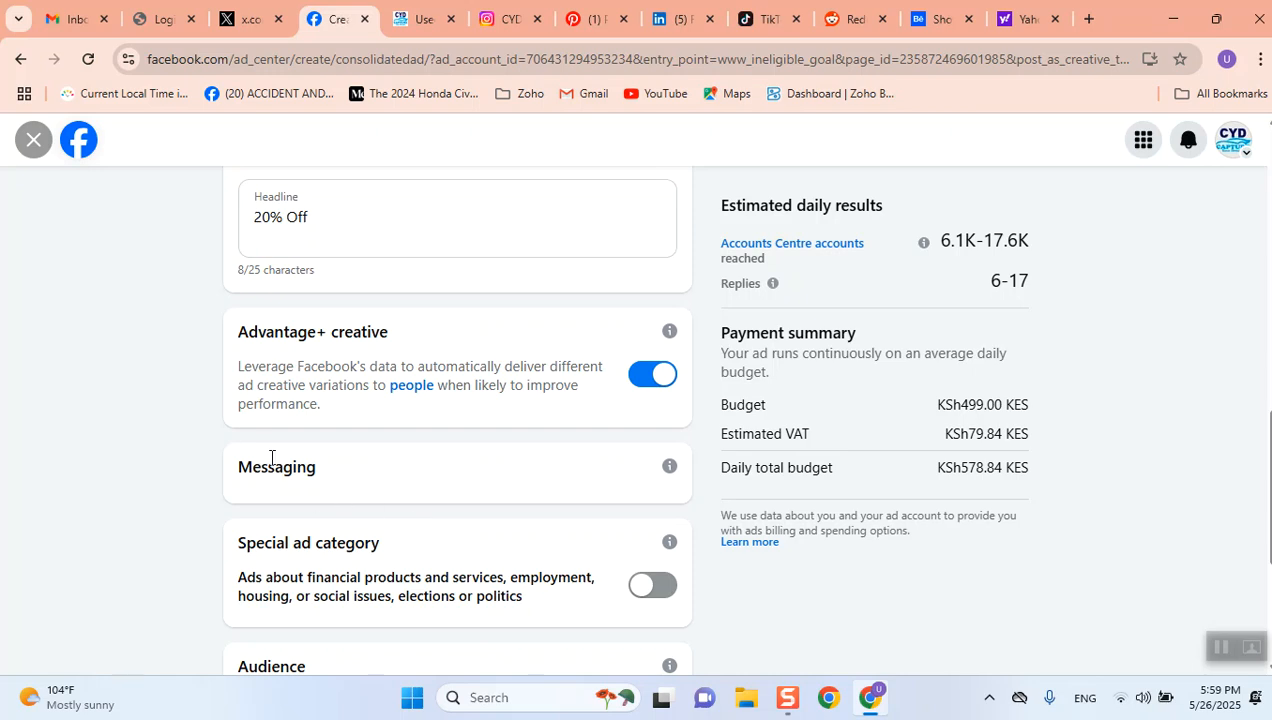
scroll(282, 466, up, 5)
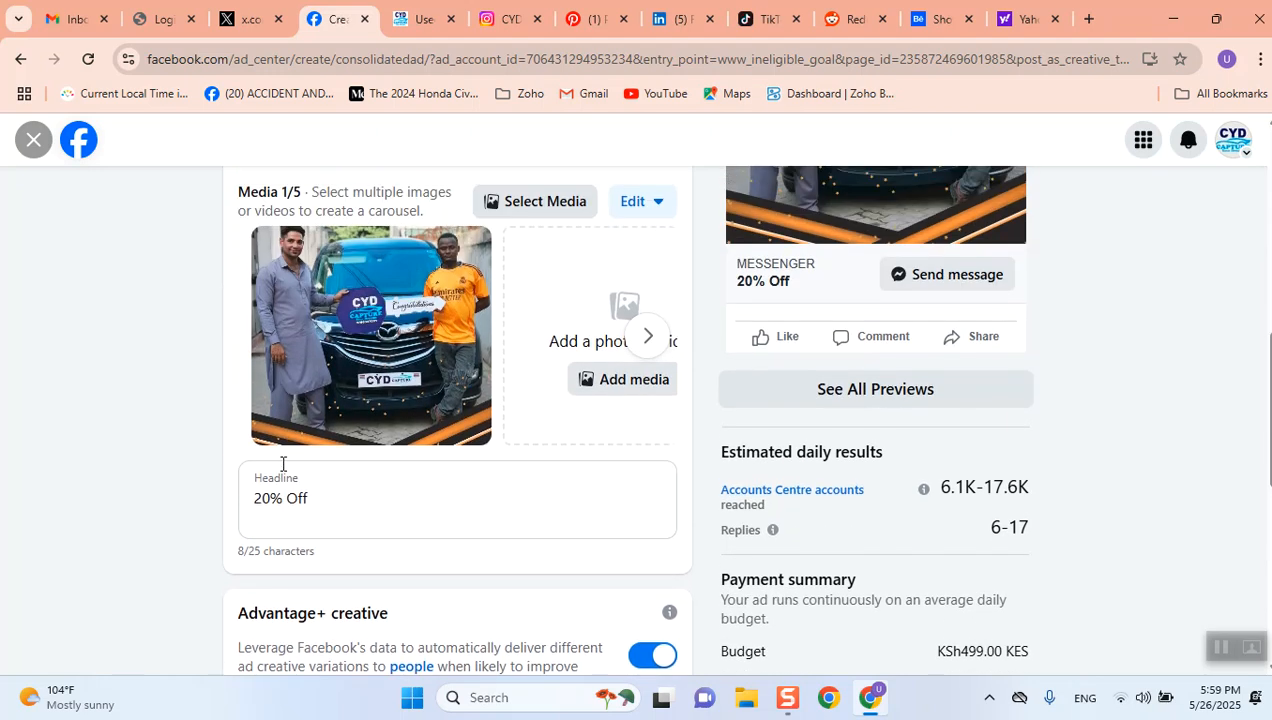
scroll(280, 461, up, 4)
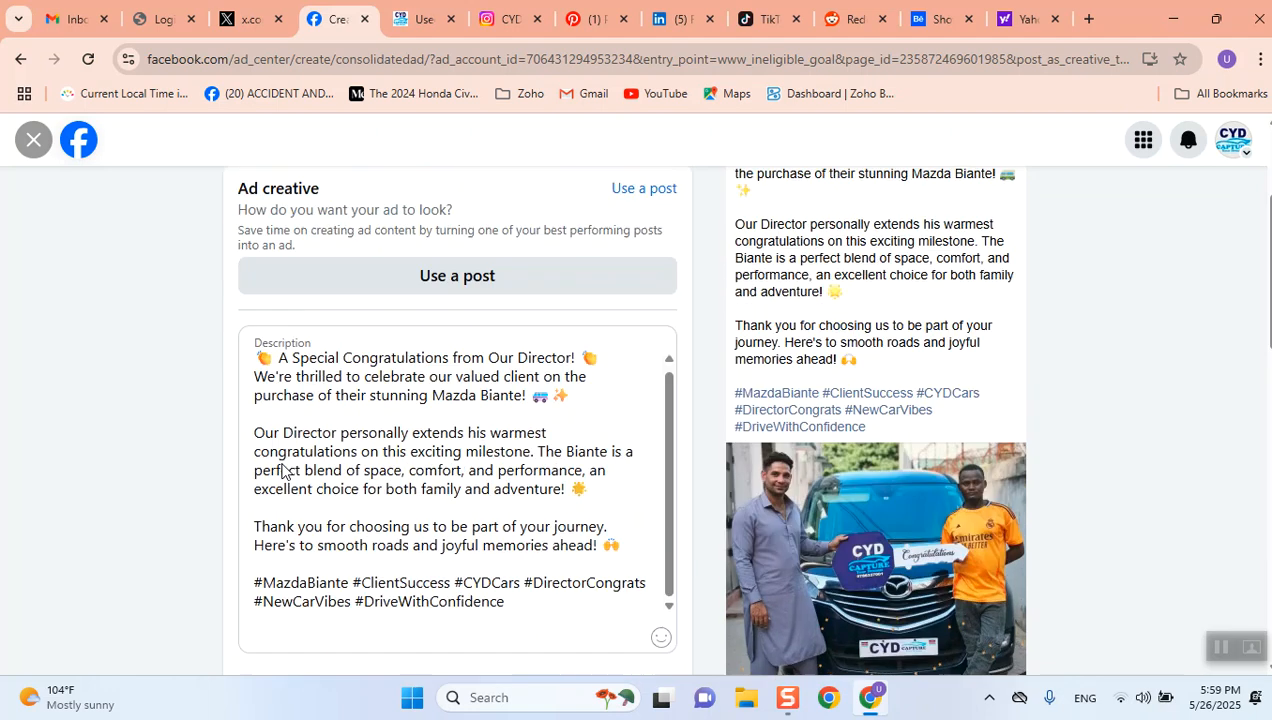
scroll(568, 358, up, 2)
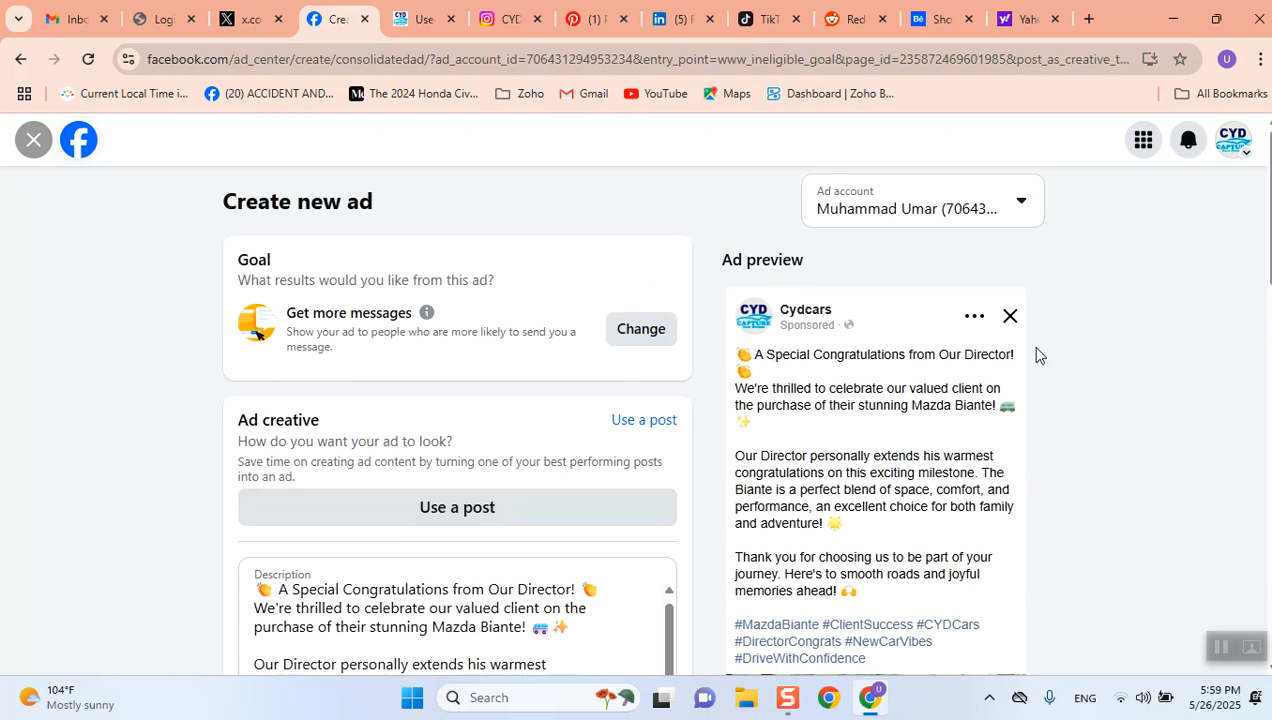
Turn off Advantage+ creative for the ad.
scroll(1149, 372, down, 4)
scroll(1149, 374, down, 4)
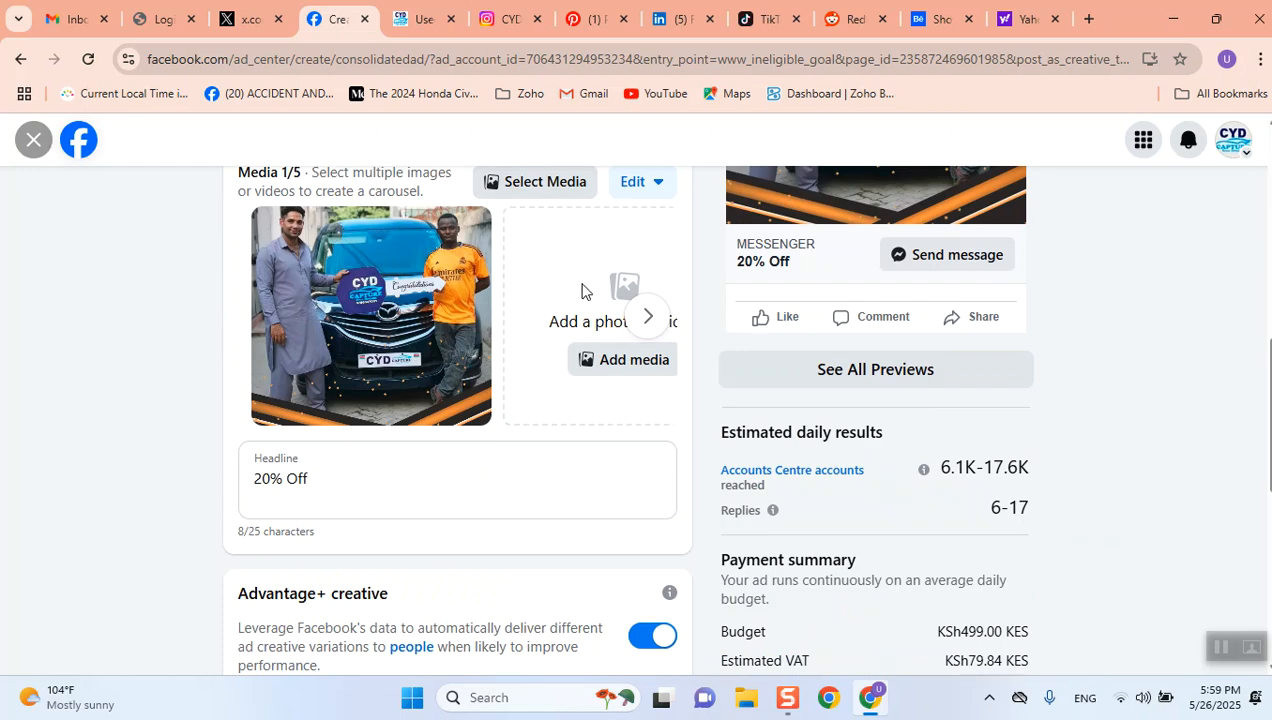
scroll(634, 528, down, 2)
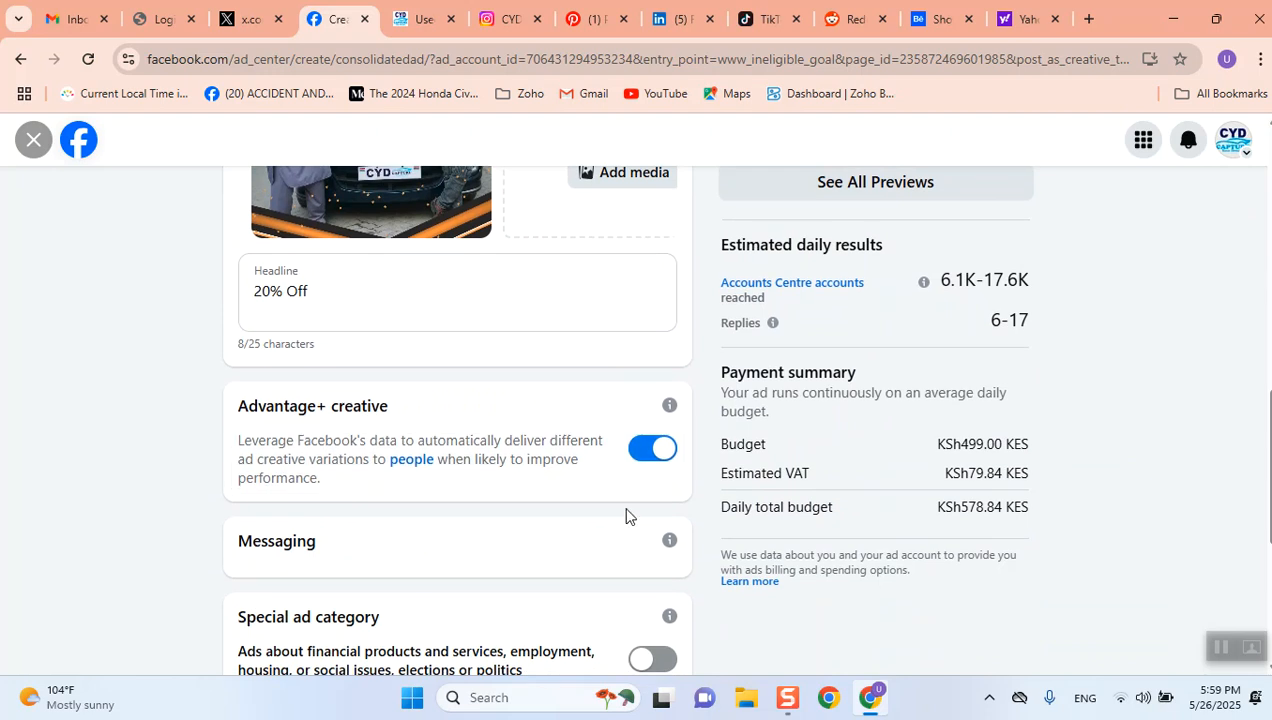
click(641, 465)
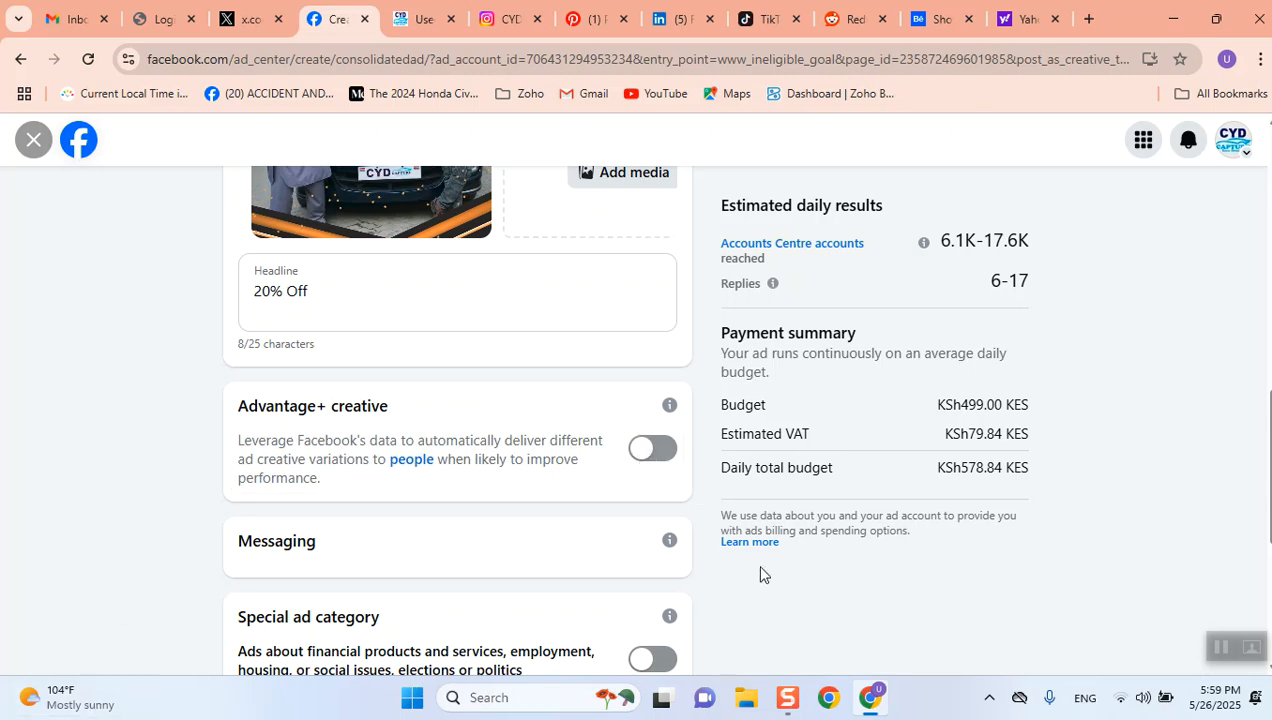
Read the help note on the Messaging section and dismiss it.
mouse_move(669, 545)
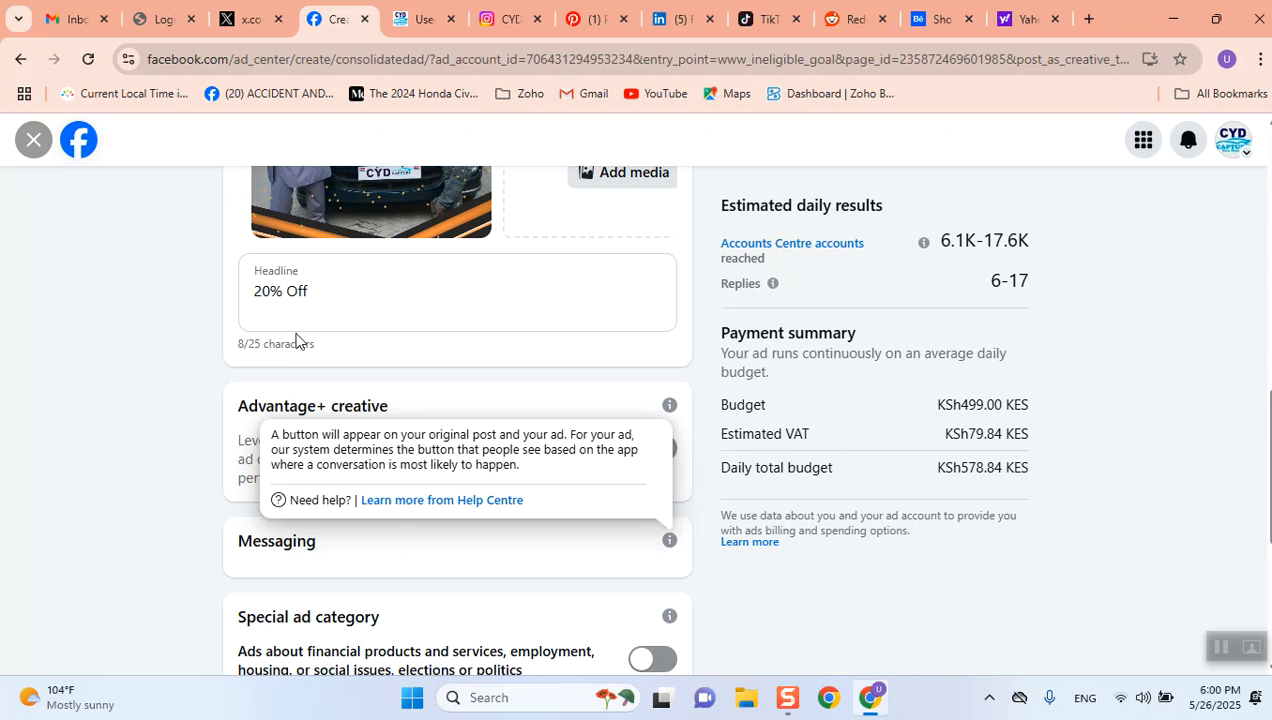
click(329, 313)
scroll(542, 425, down, 1)
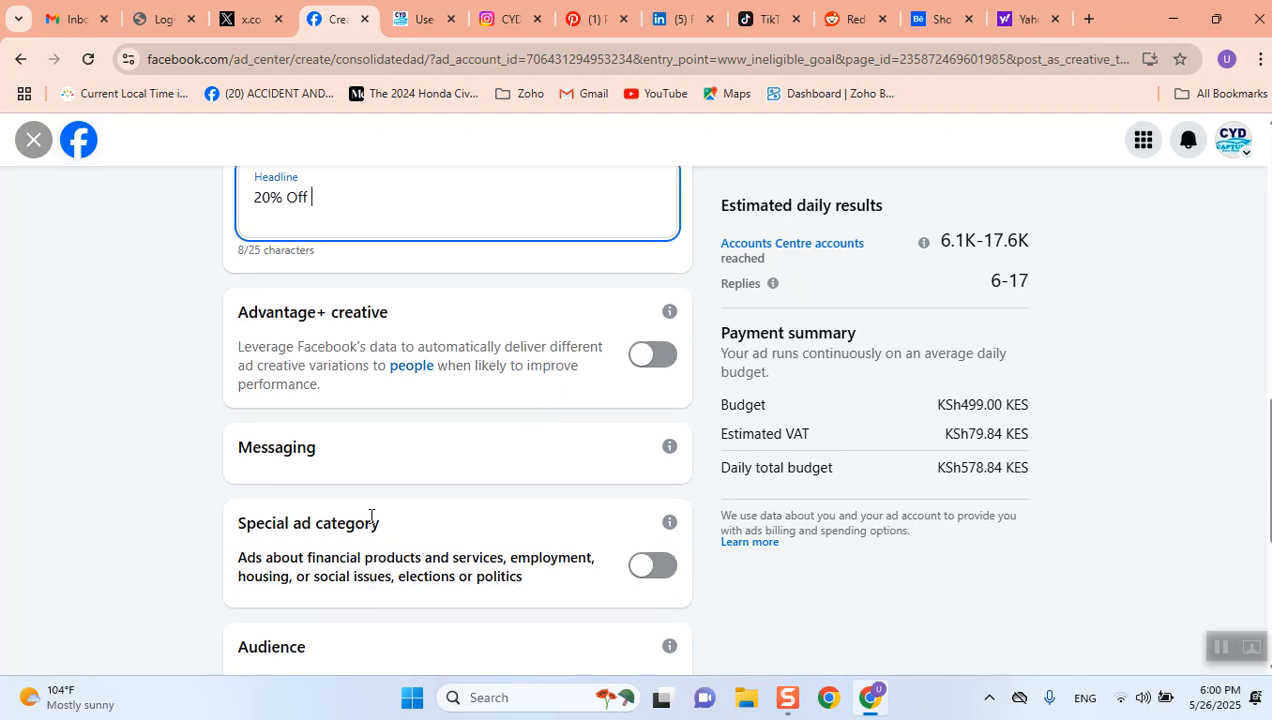
Turn on the special ad category setting, view the available ad categories, and turn the setting off again.
scroll(371, 516, down, 2)
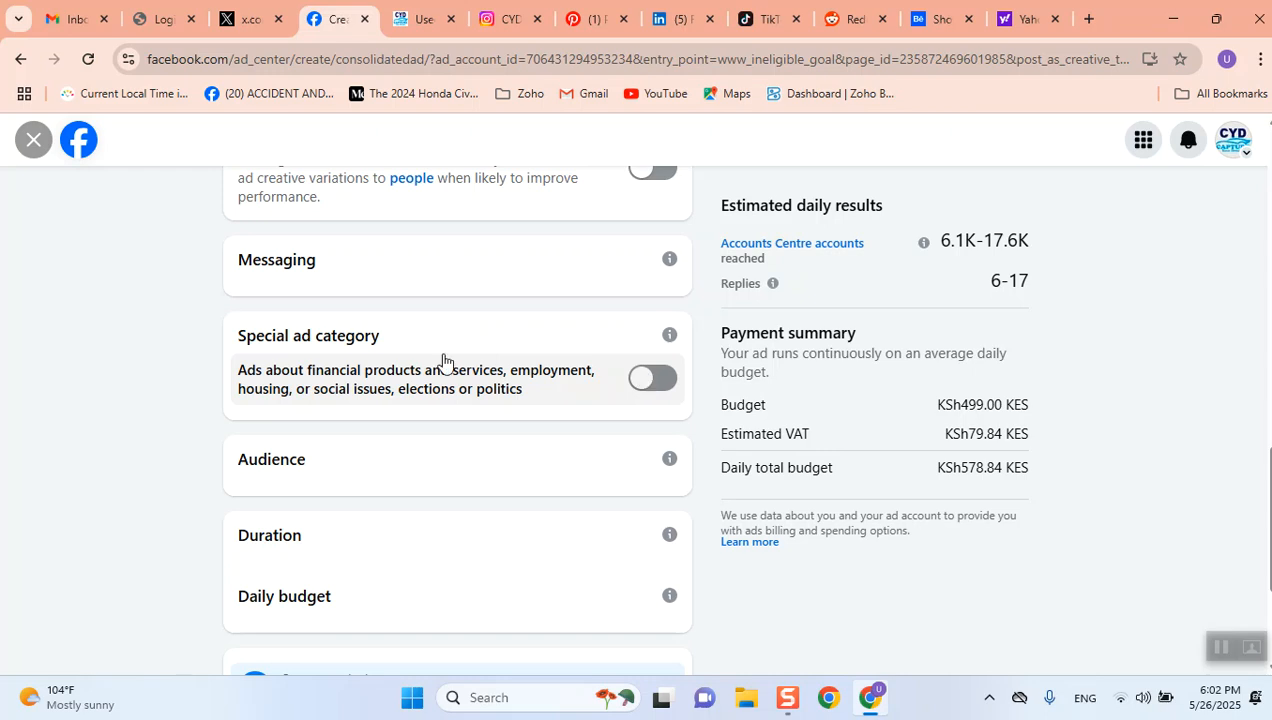
click(668, 382)
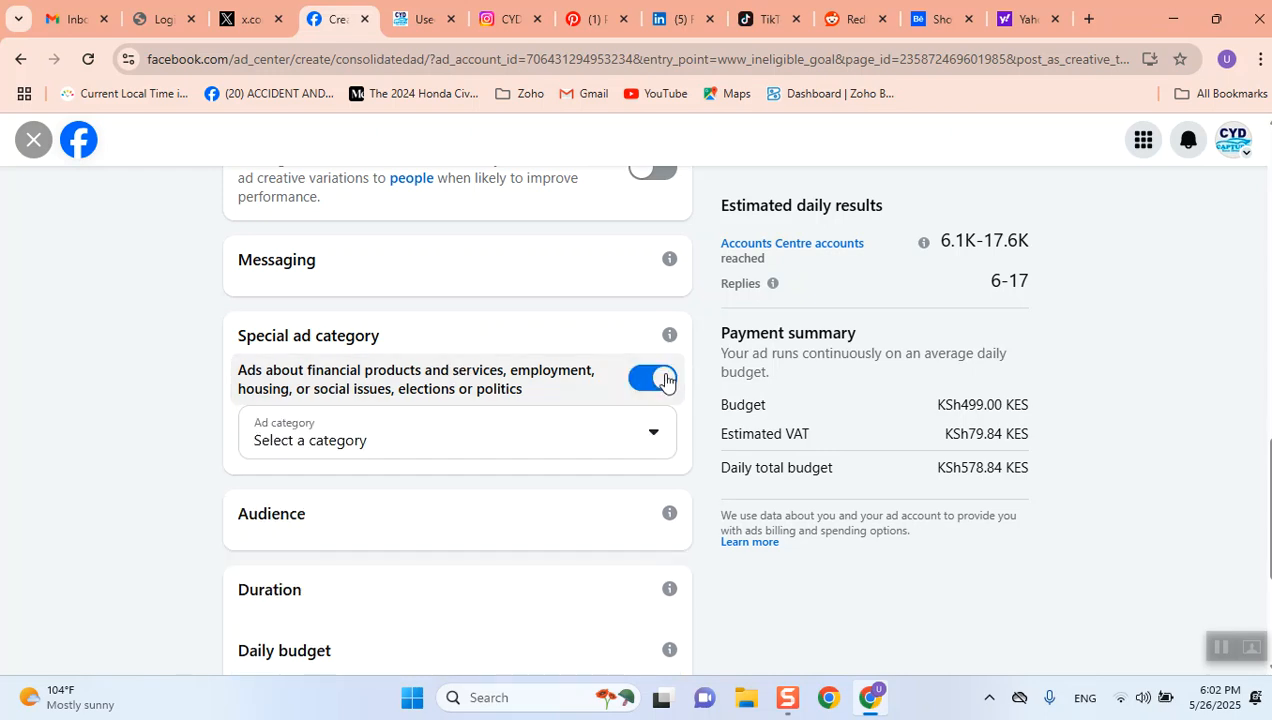
click(662, 381)
click(660, 381)
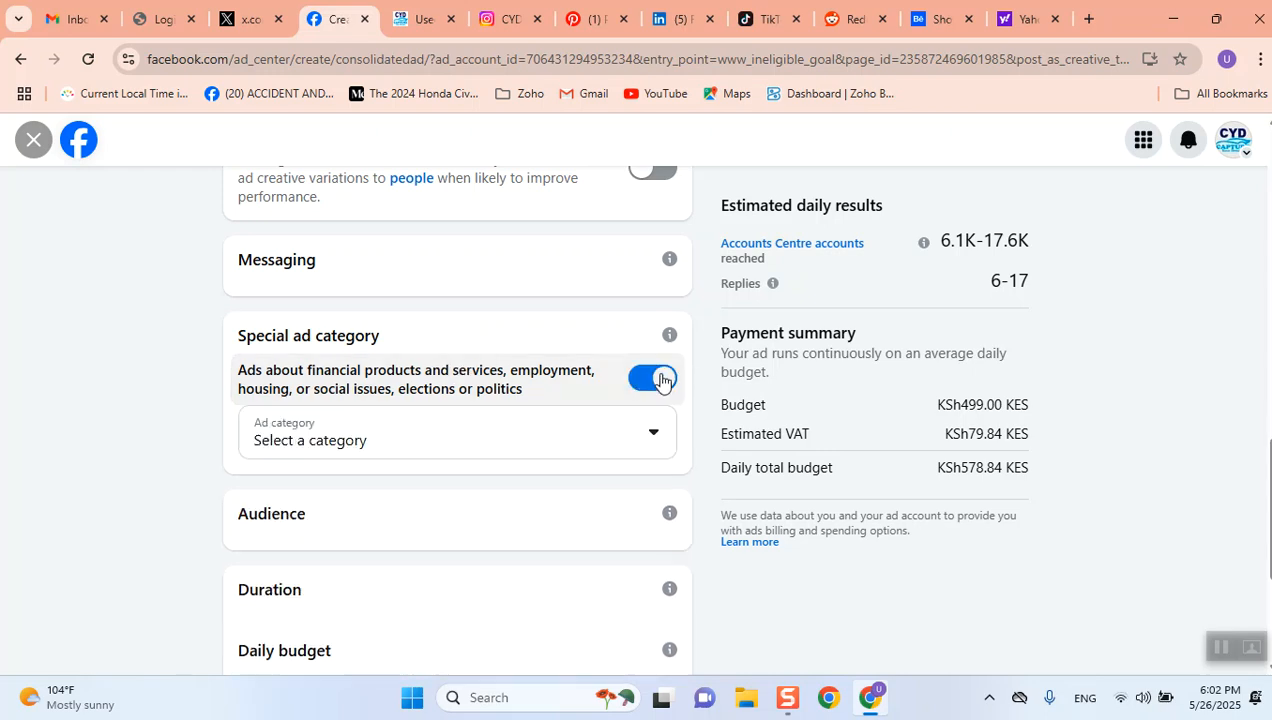
click(646, 437)
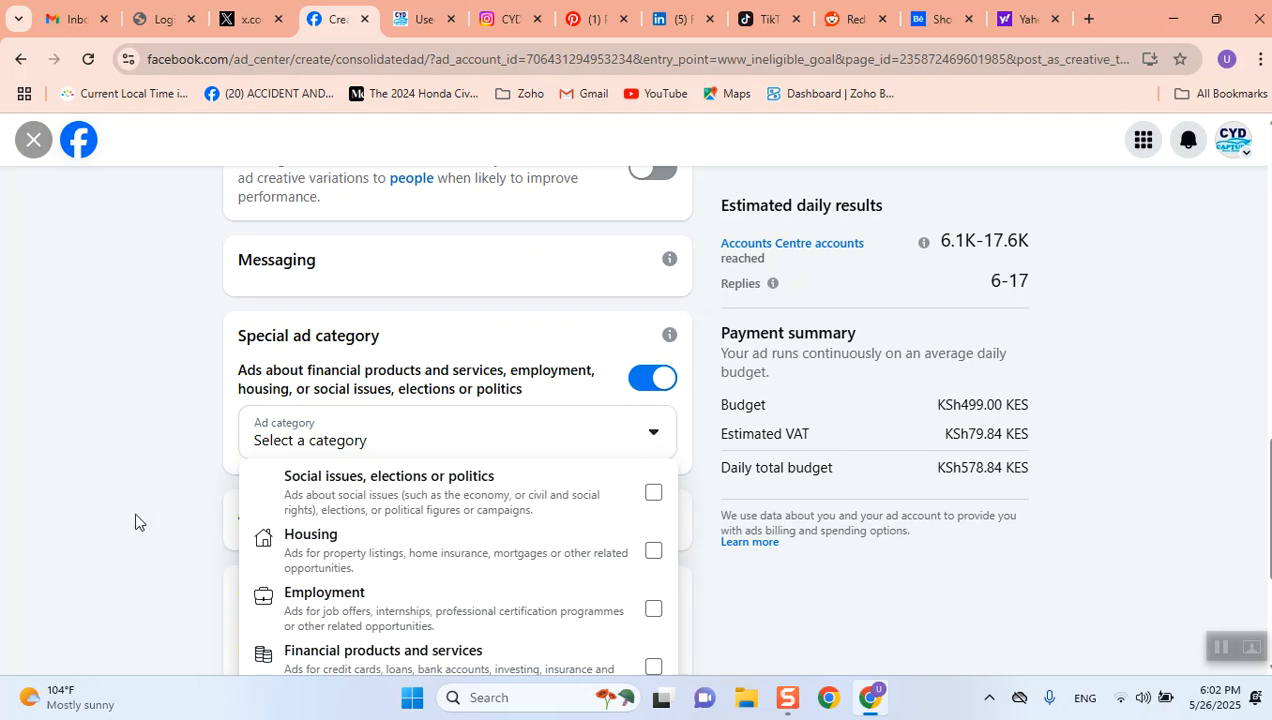
click(642, 378)
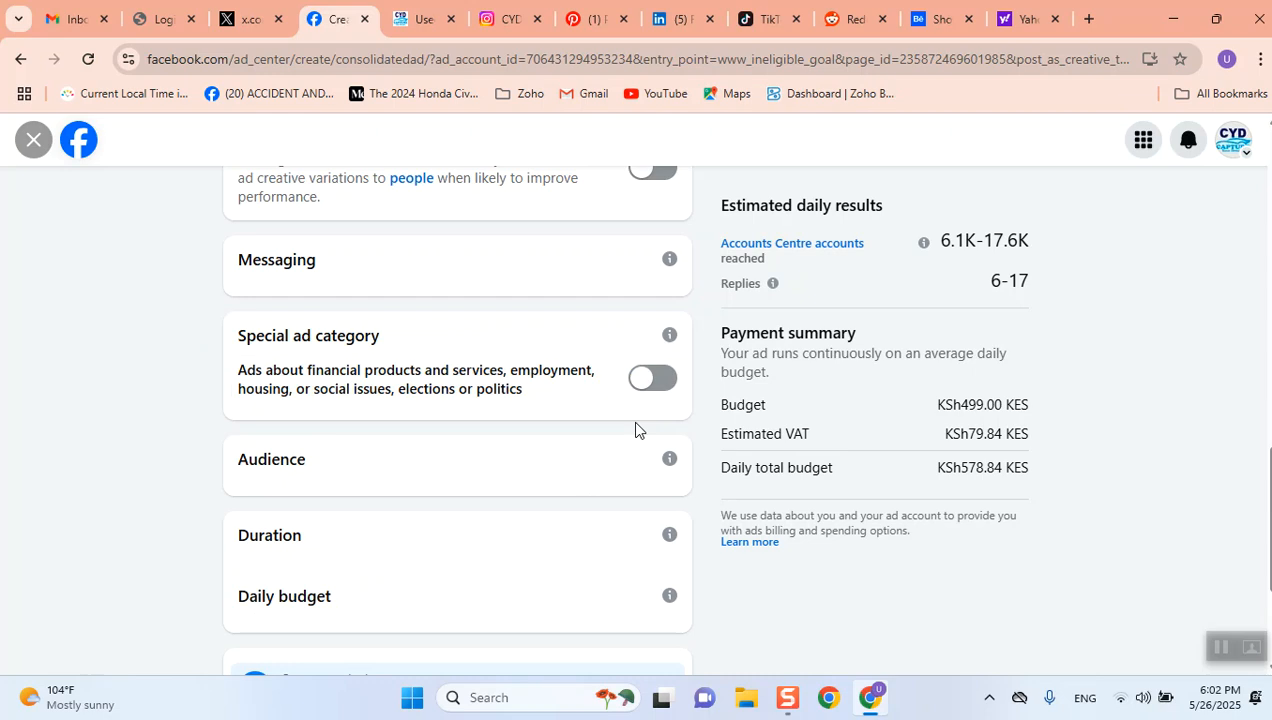
click(660, 389)
click(558, 438)
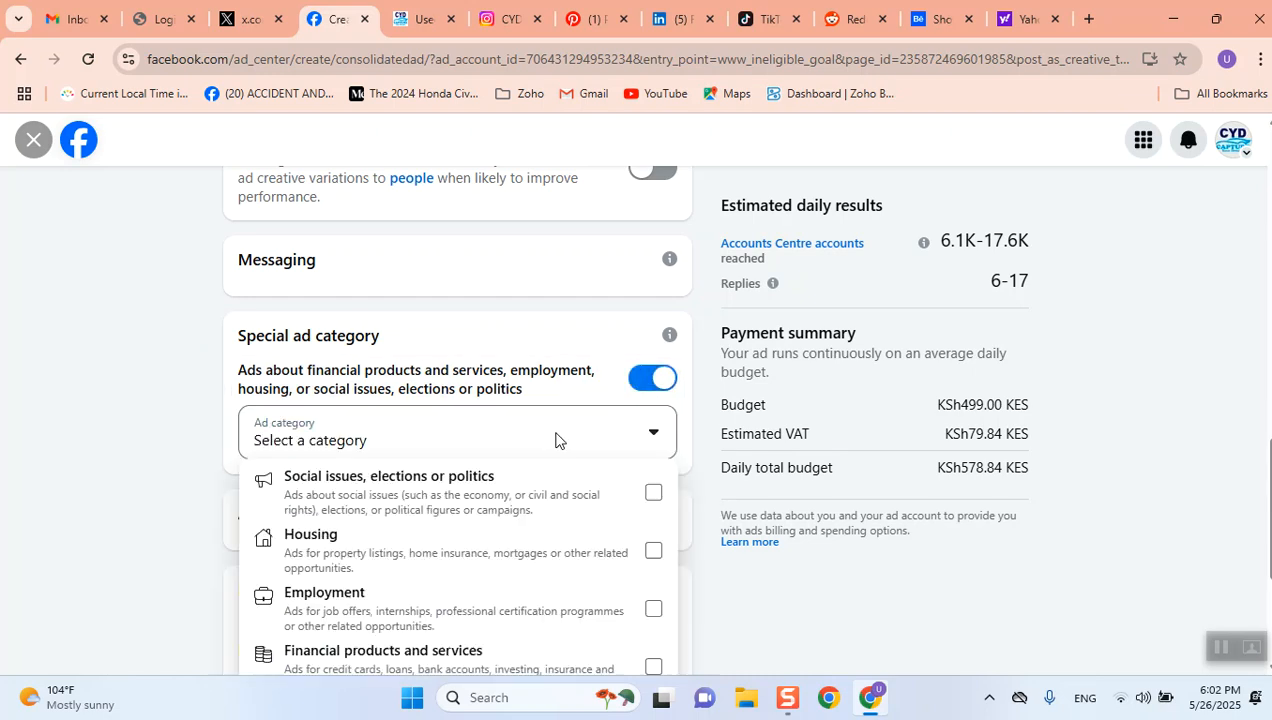
scroll(497, 526, up, 1)
scroll(494, 522, down, 2)
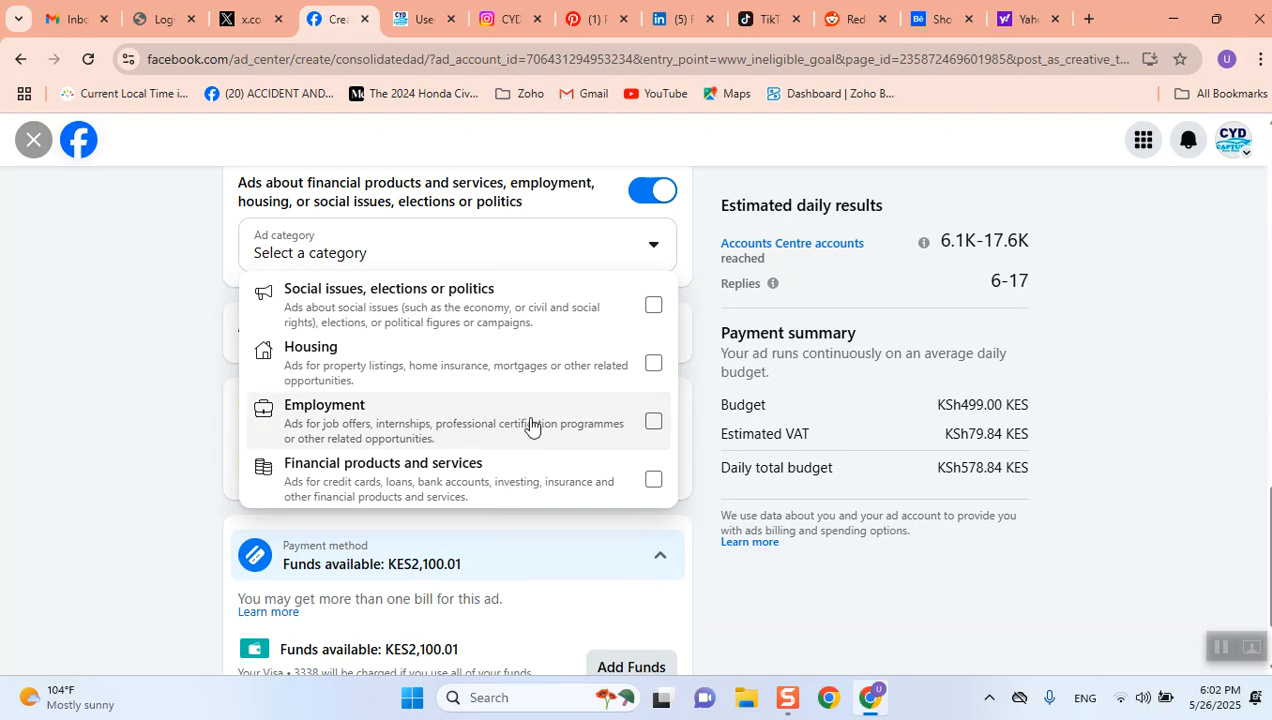
click(631, 204)
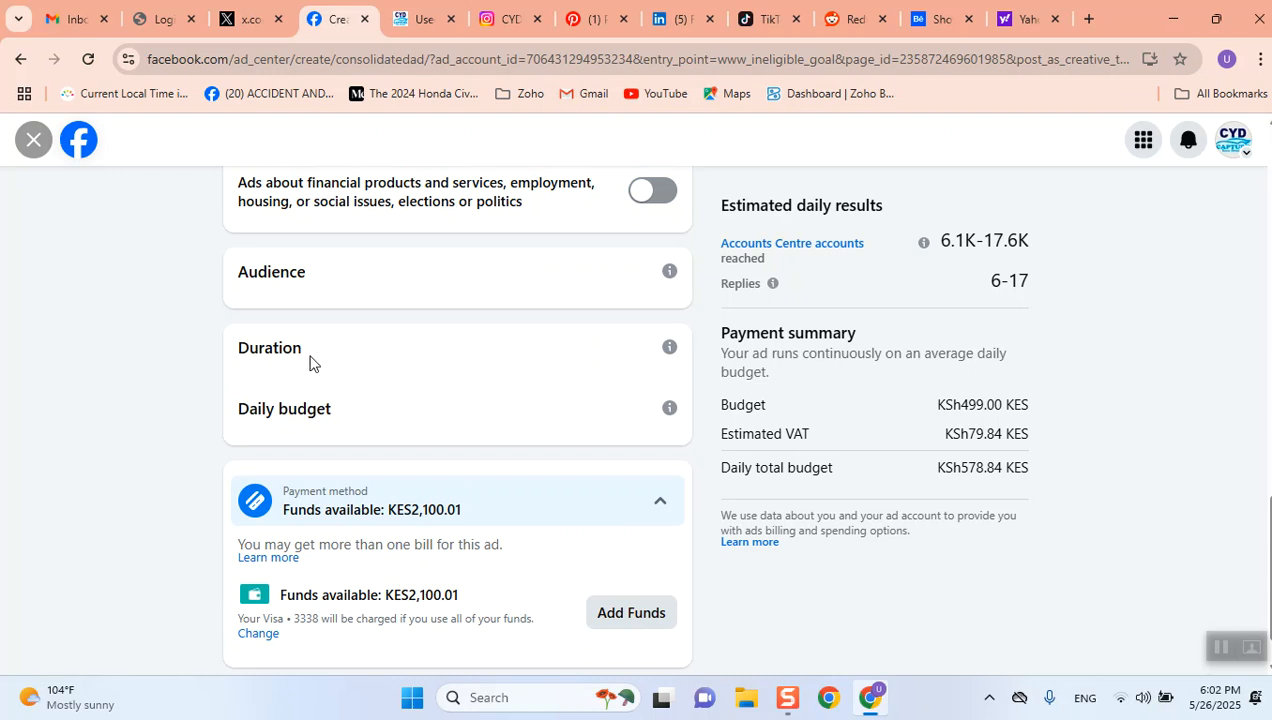
Examine the ad's Audience, Duration, Daily budget and Payment method sections, including the Duration information.
scroll(317, 411, down, 1)
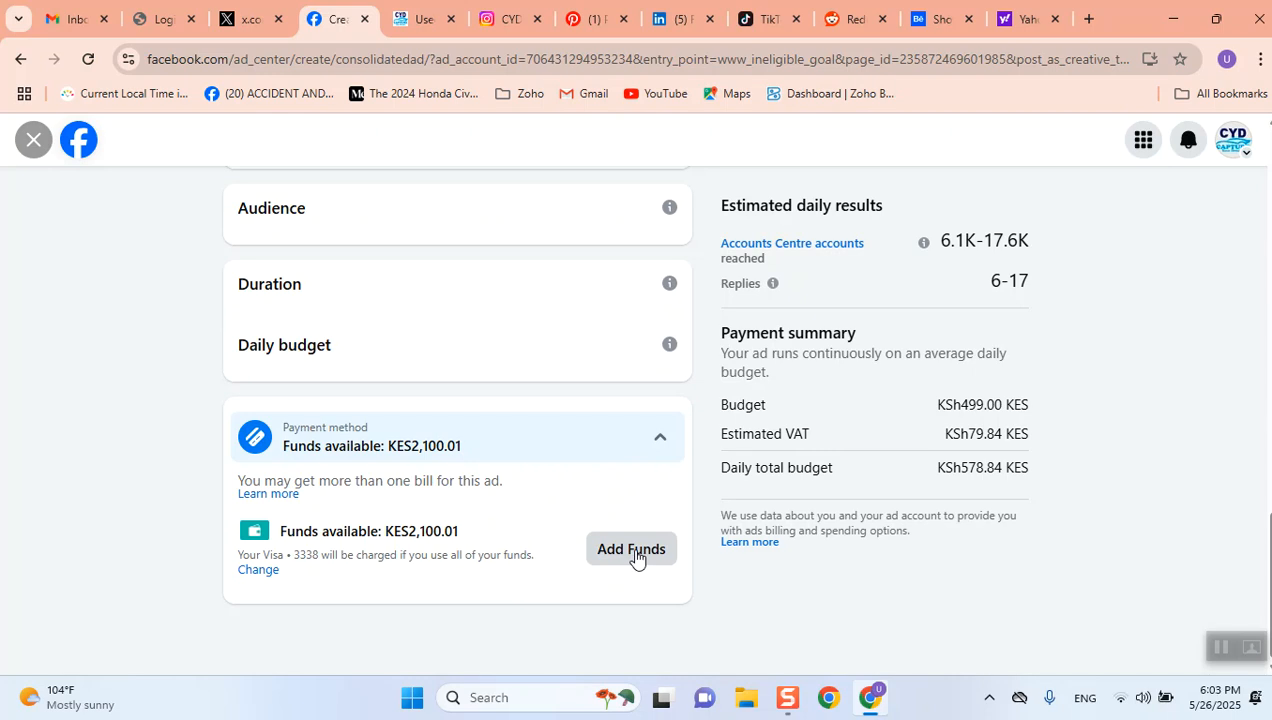
scroll(635, 556, up, 20)
scroll(633, 548, down, 3)
scroll(633, 548, up, 5)
scroll(630, 548, down, 15)
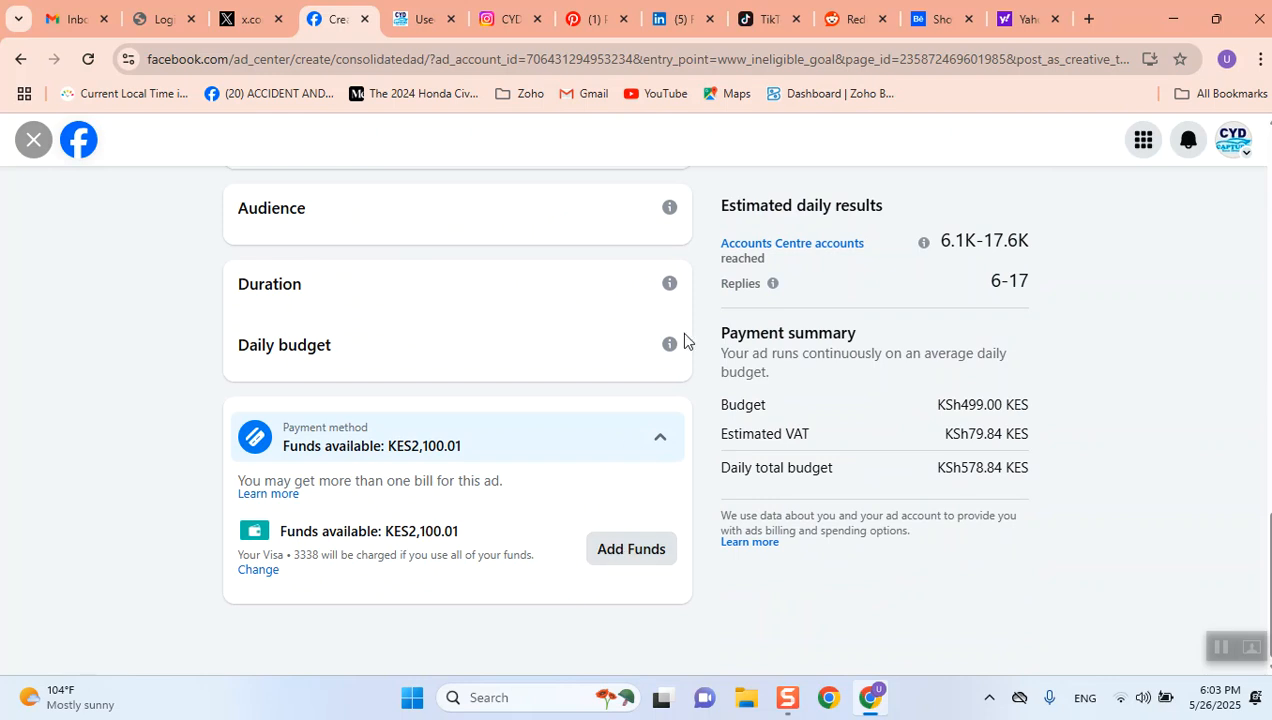
mouse_move(673, 290)
Change the ad's goal to "Get more website visitors" and save it.
scroll(1215, 548, up, 10)
scroll(1220, 540, up, 3)
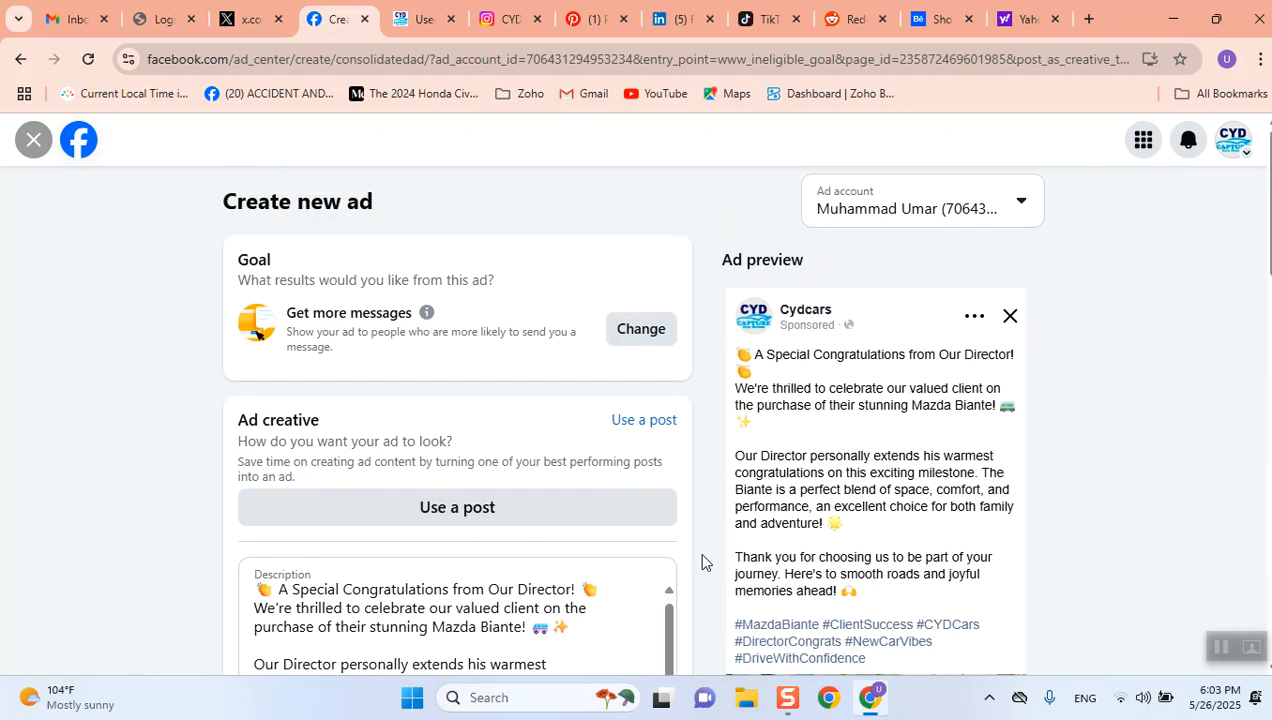
click(668, 333)
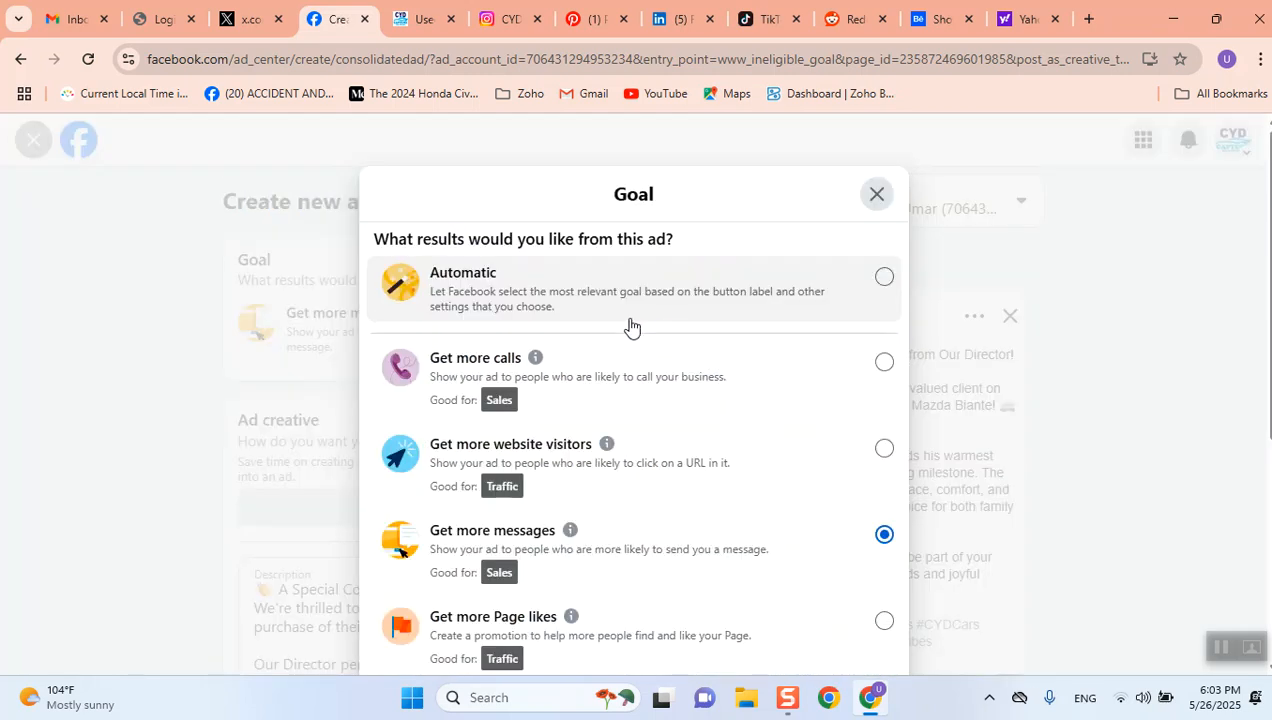
click(886, 445)
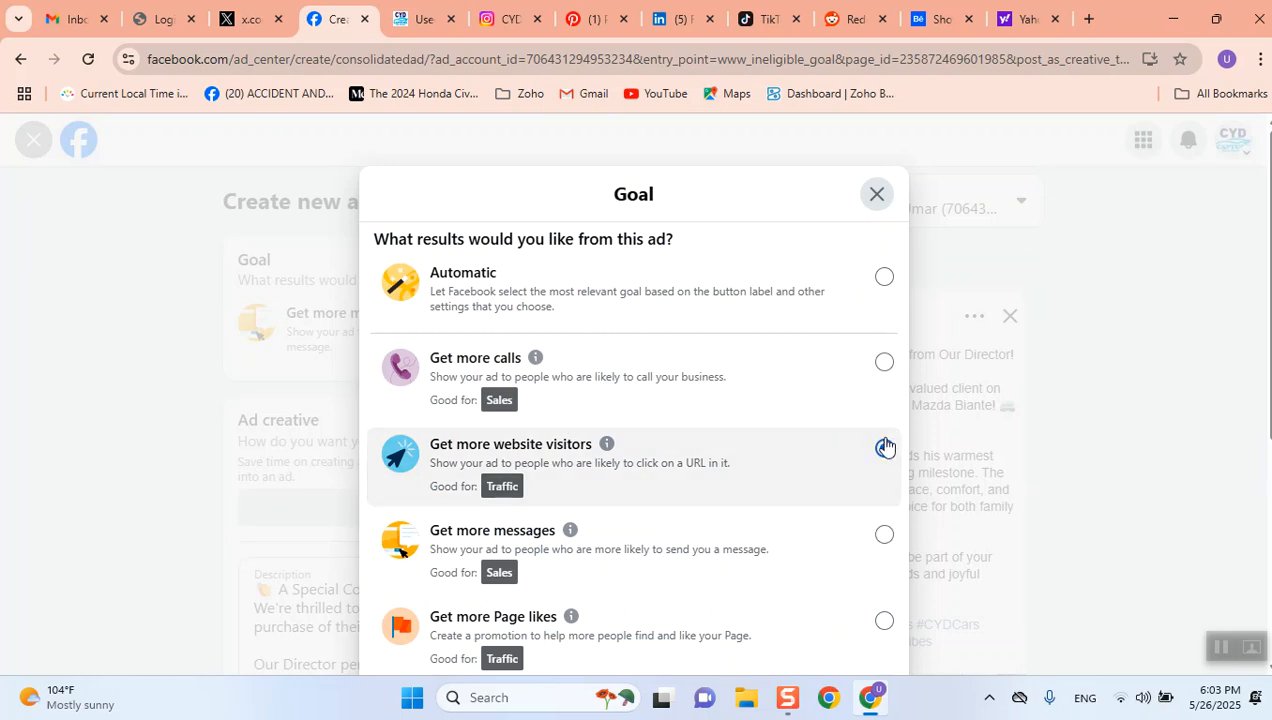
scroll(1220, 430, down, 2)
scroll(1260, 437, down, 2)
click(864, 608)
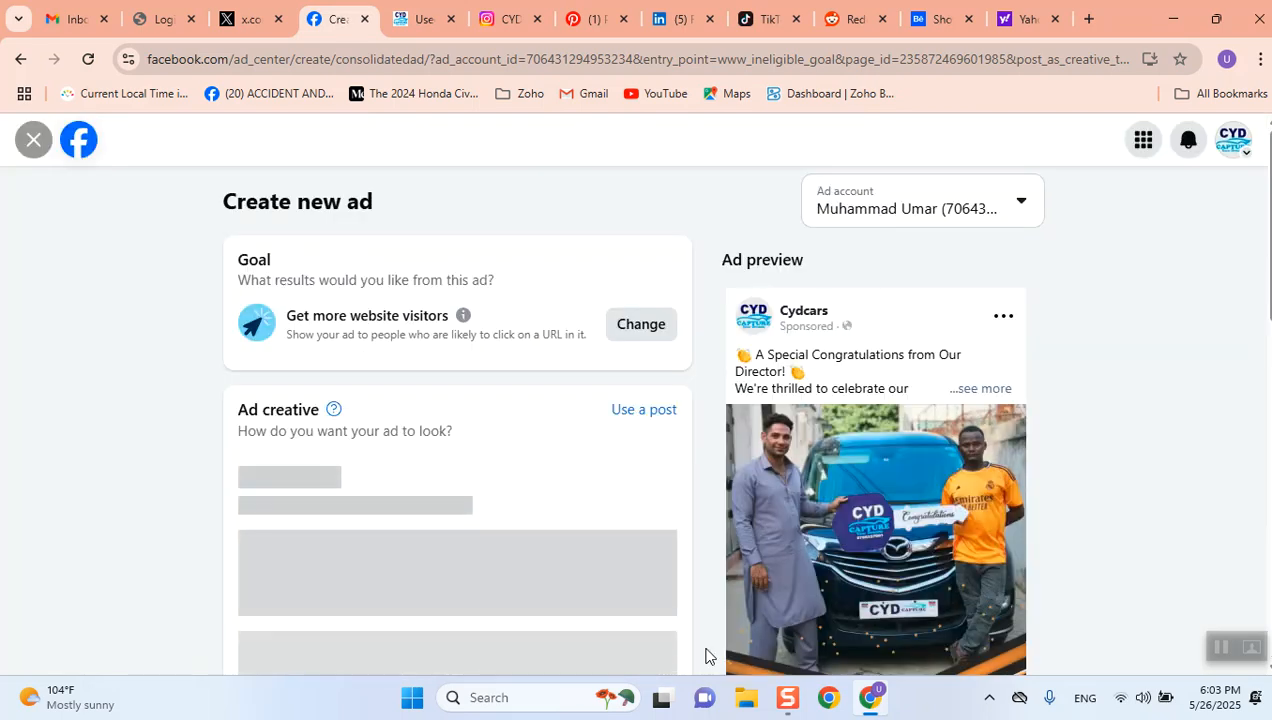
Reduce the ad creation page's browser zoom to 75%.
scroll(1121, 417, down, 4)
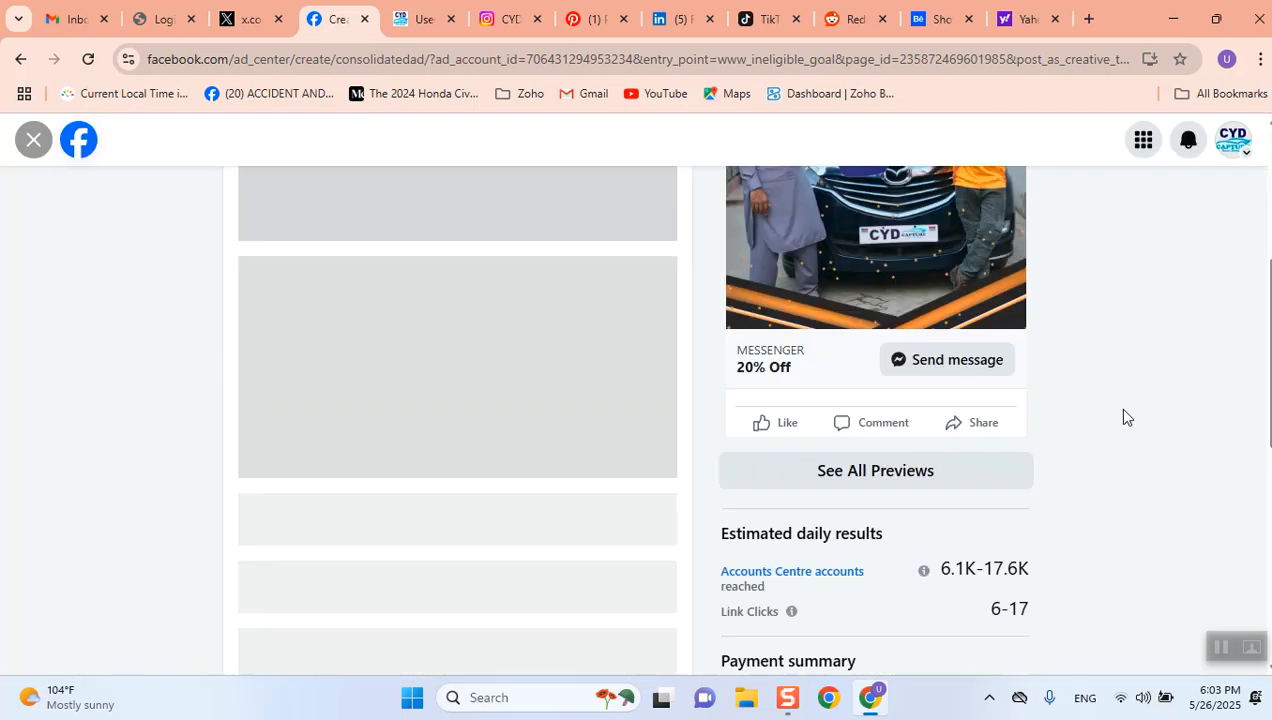
scroll(1121, 417, down, 2)
scroll(1123, 417, down, 2)
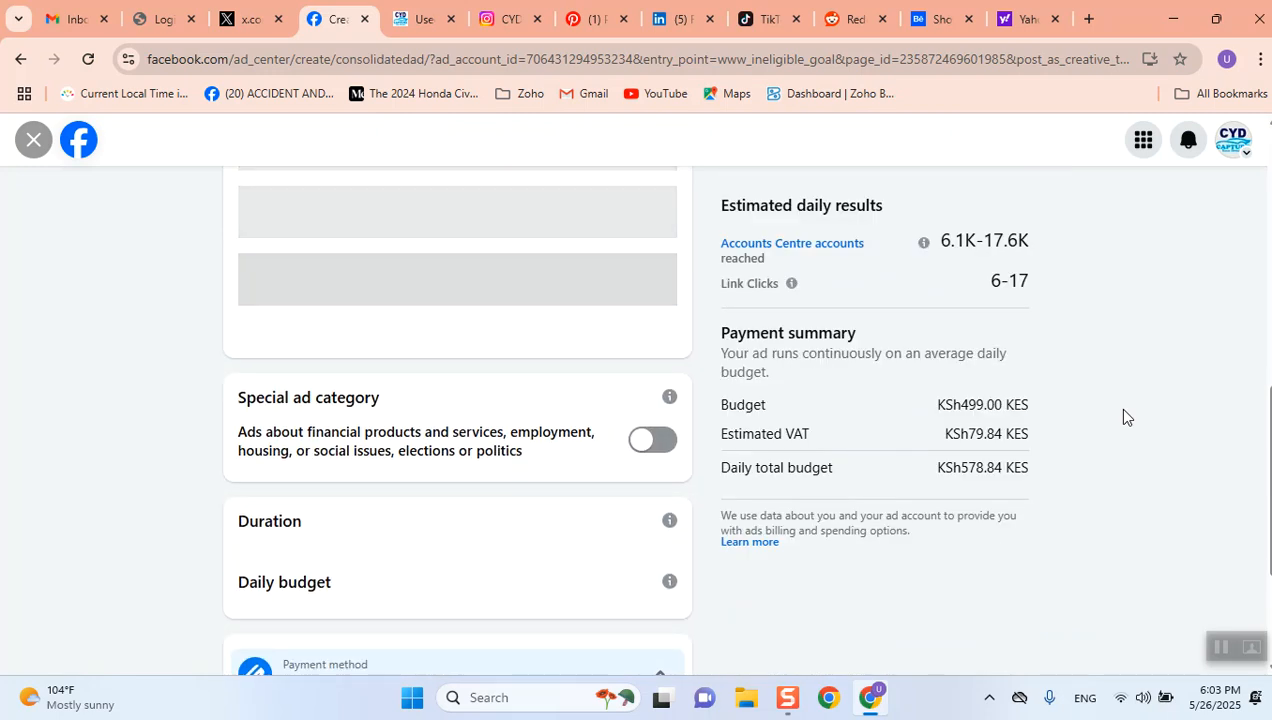
scroll(1123, 417, down, 2)
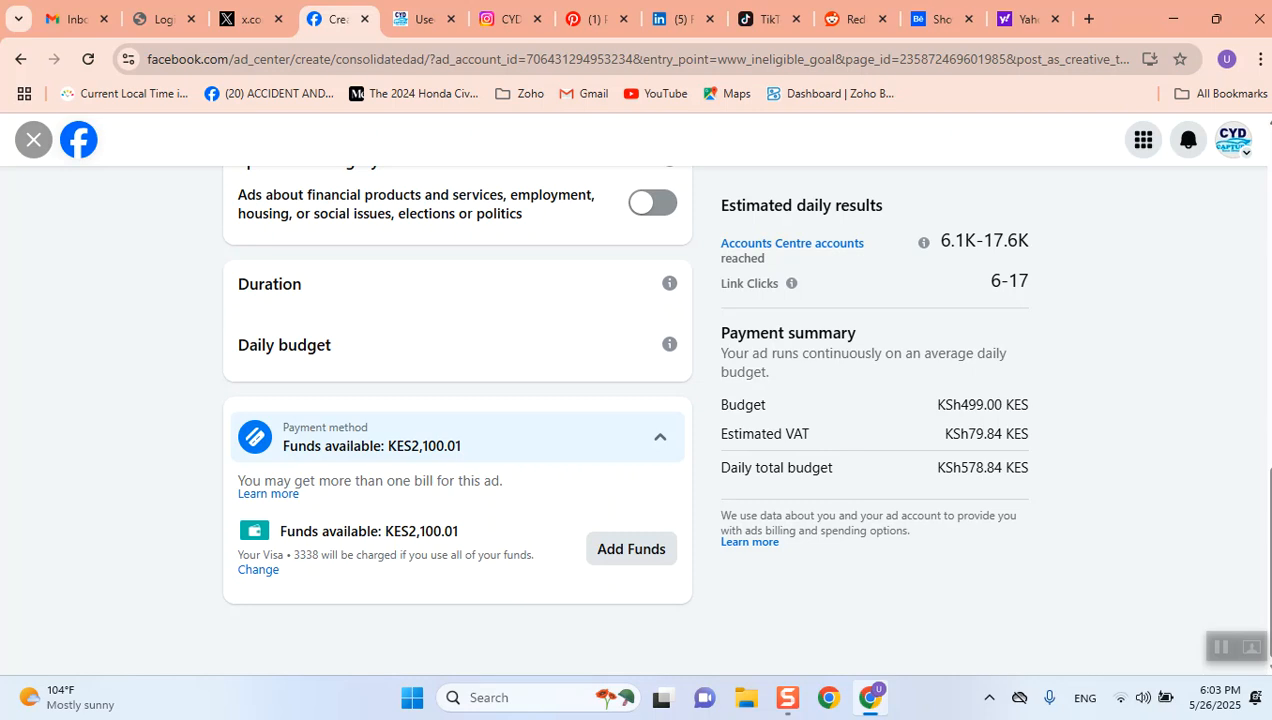
click(1261, 62)
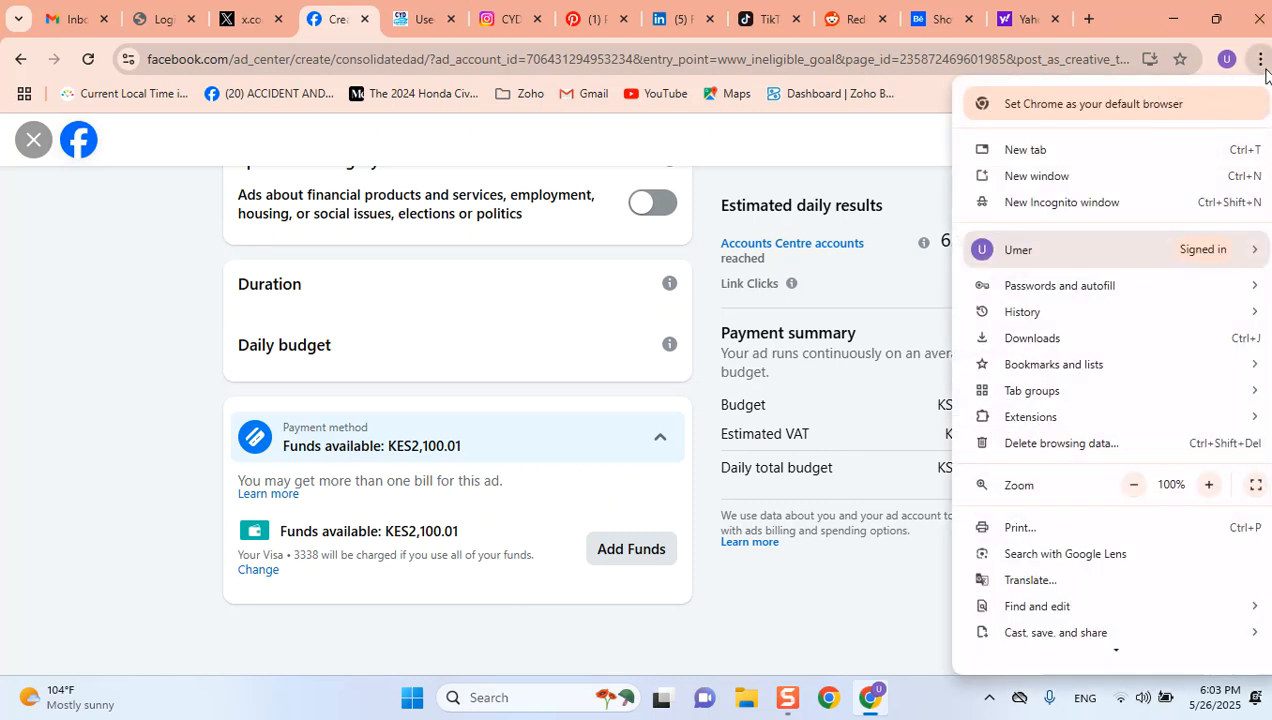
click(1128, 506)
click(1128, 506)
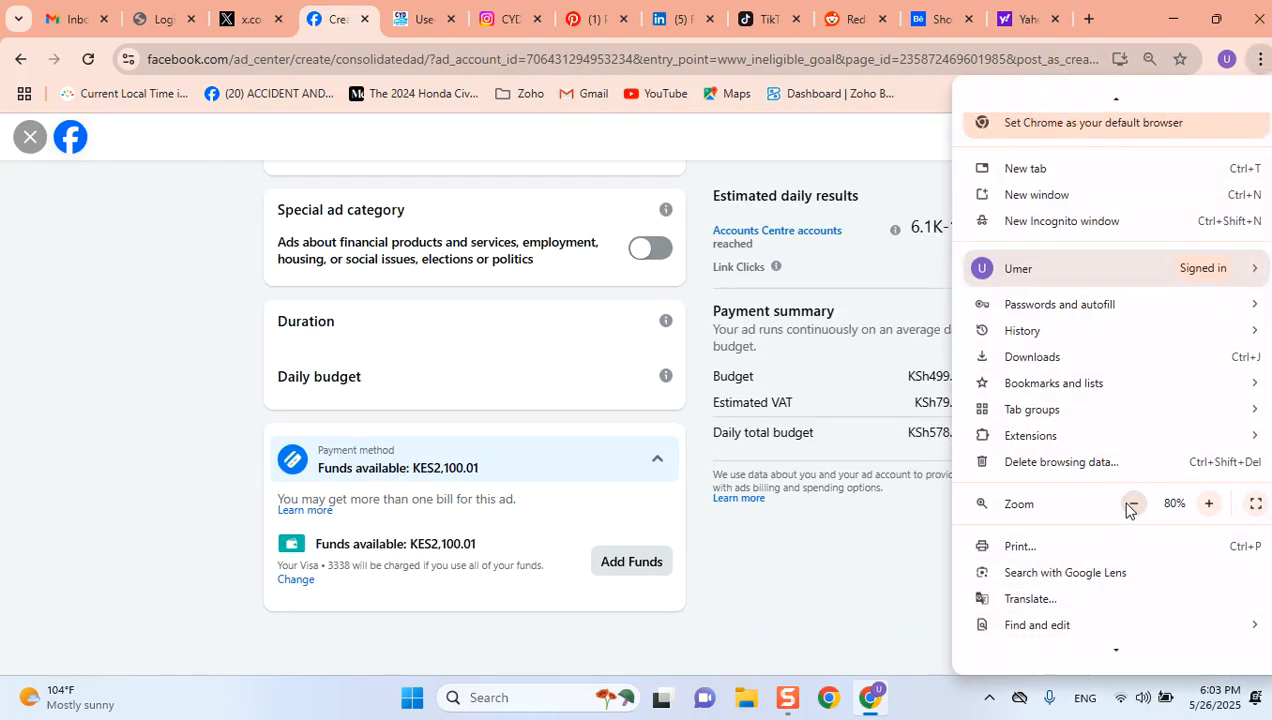
click(1128, 506)
click(808, 585)
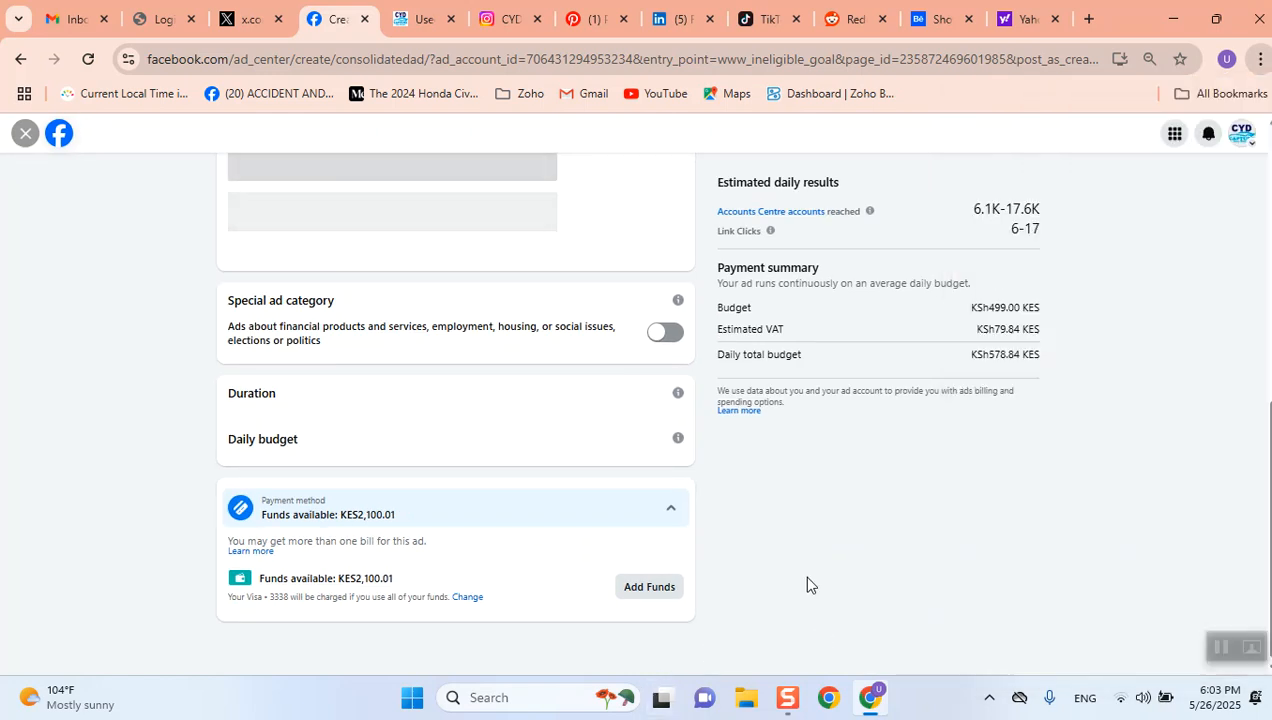
Switch the ad to the other available ad account and leave the current page, discarding its unsaved changes.
scroll(1000, 540, up, 10)
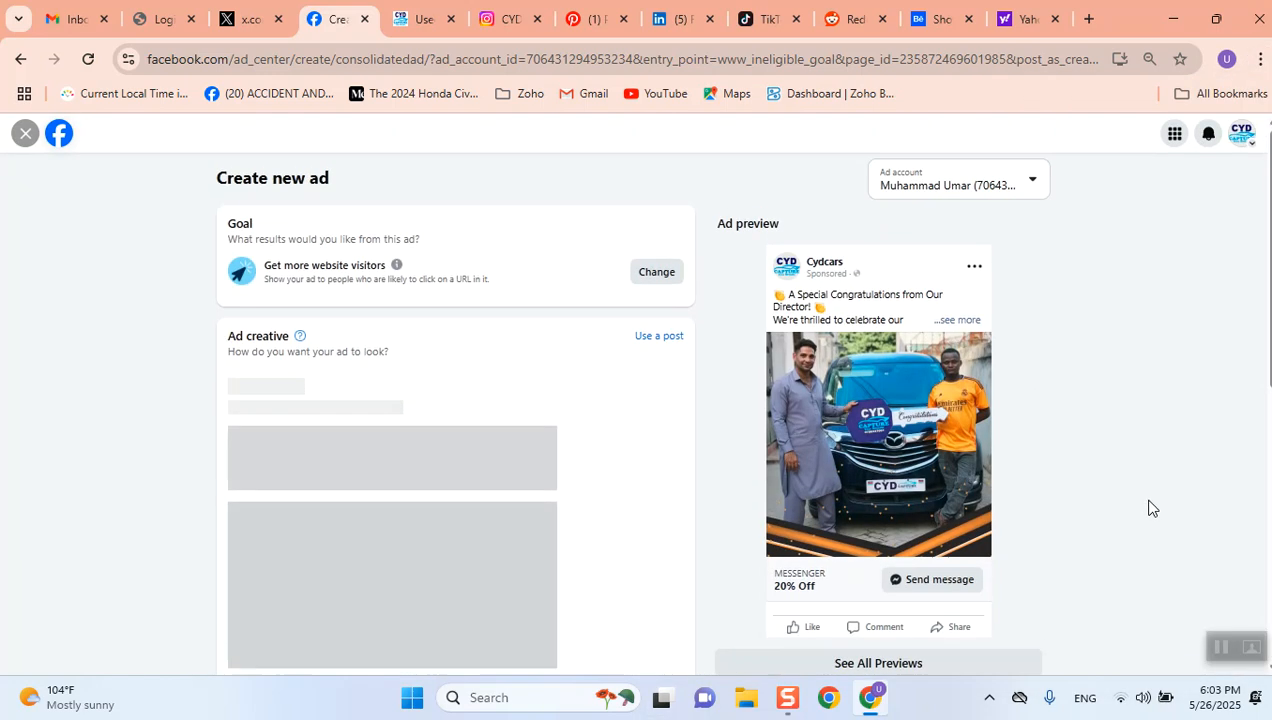
click(940, 190)
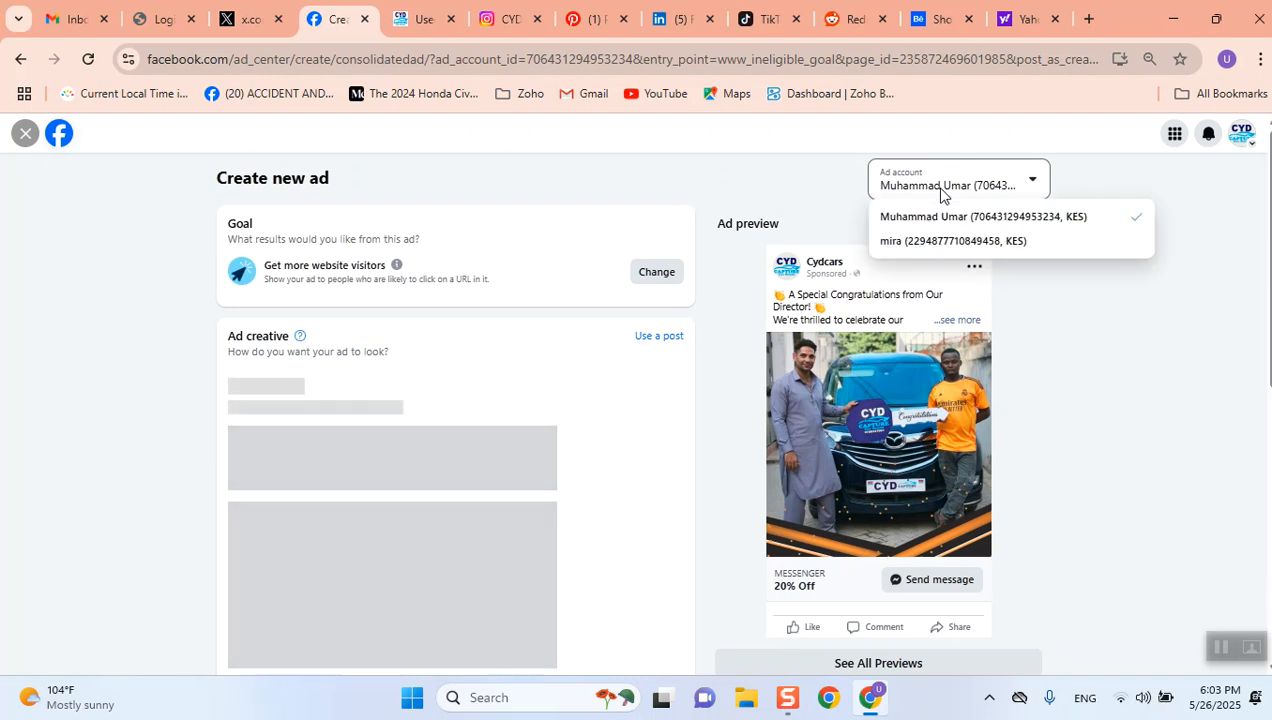
click(968, 245)
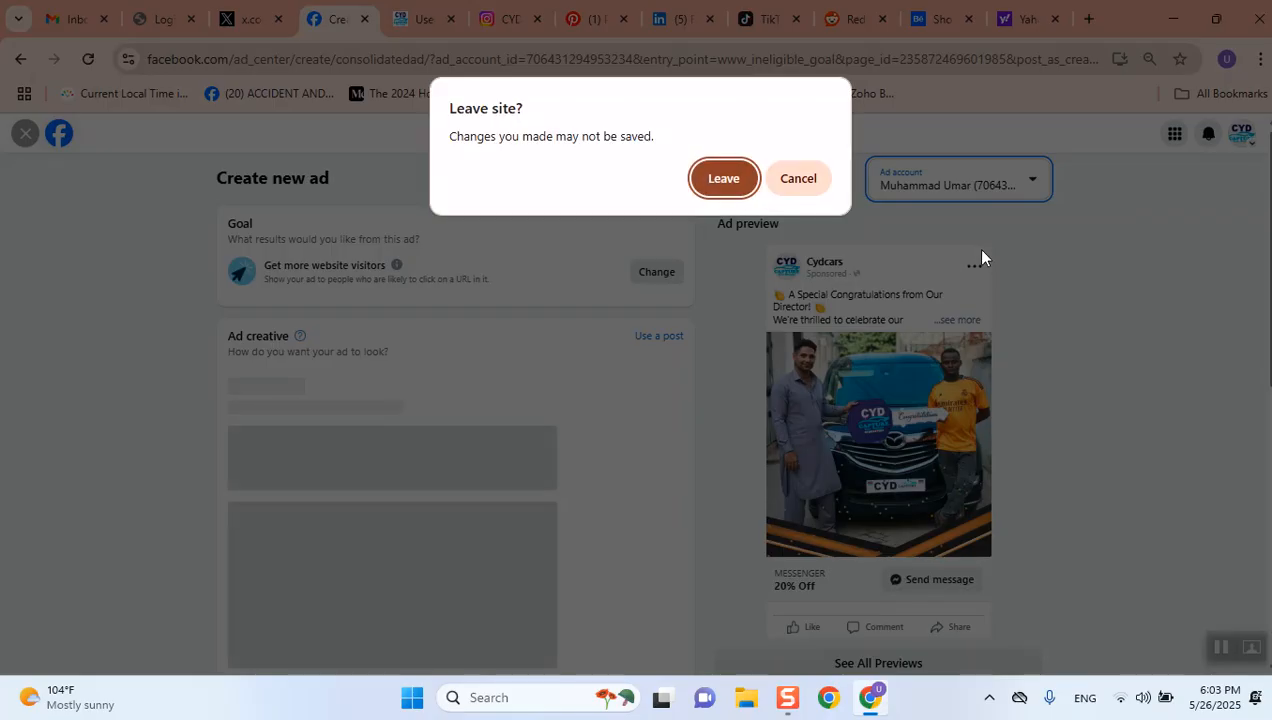
click(733, 178)
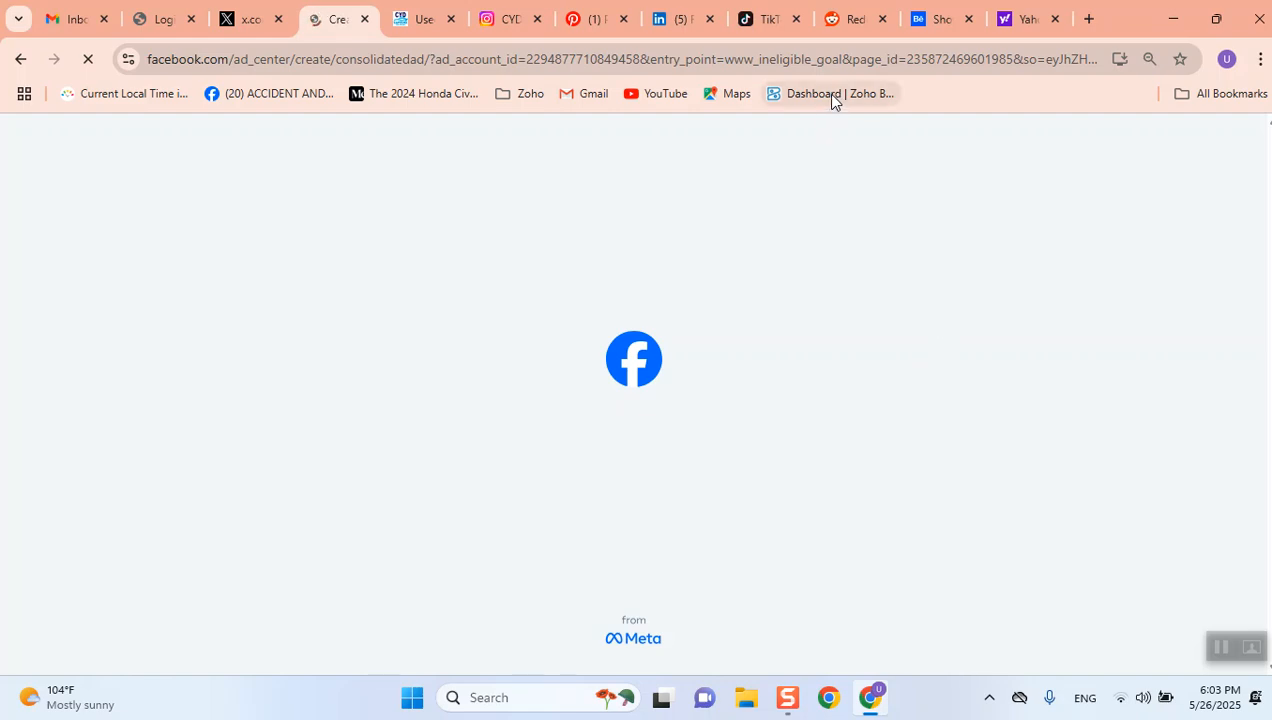
Restore the browser zoom of the ad creation page to 100%.
click(1260, 59)
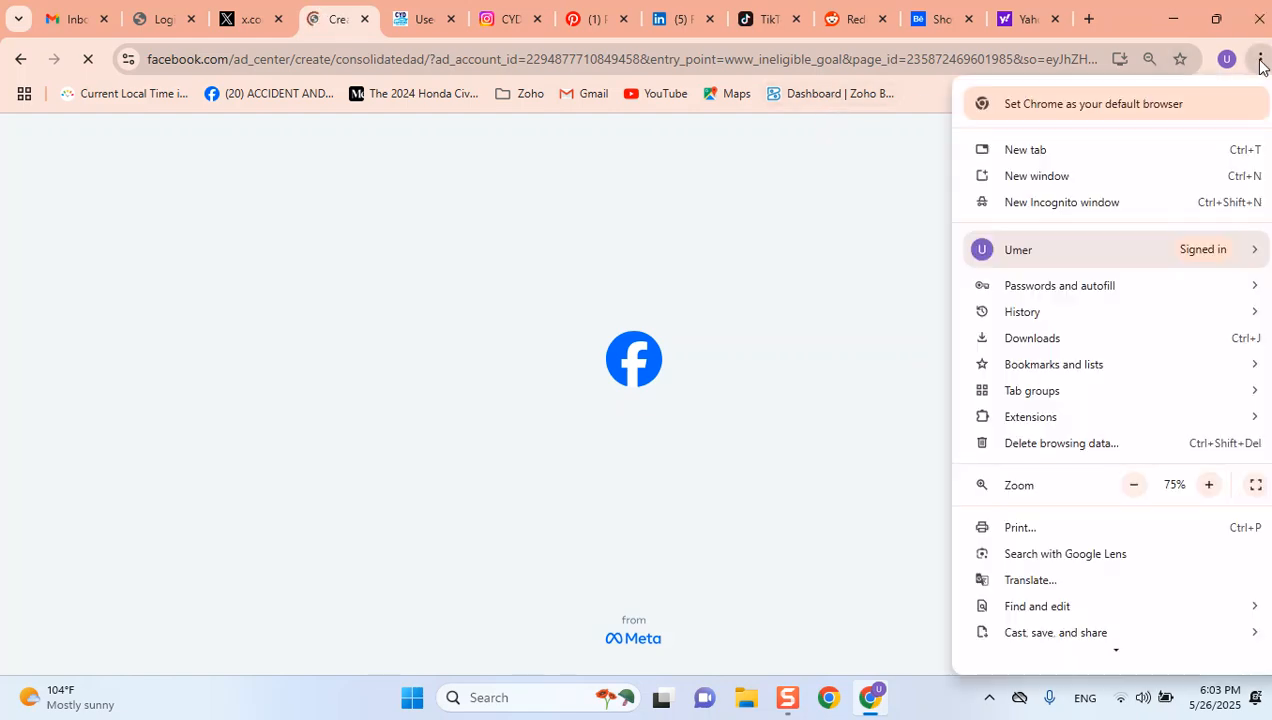
mouse_move(1158, 240)
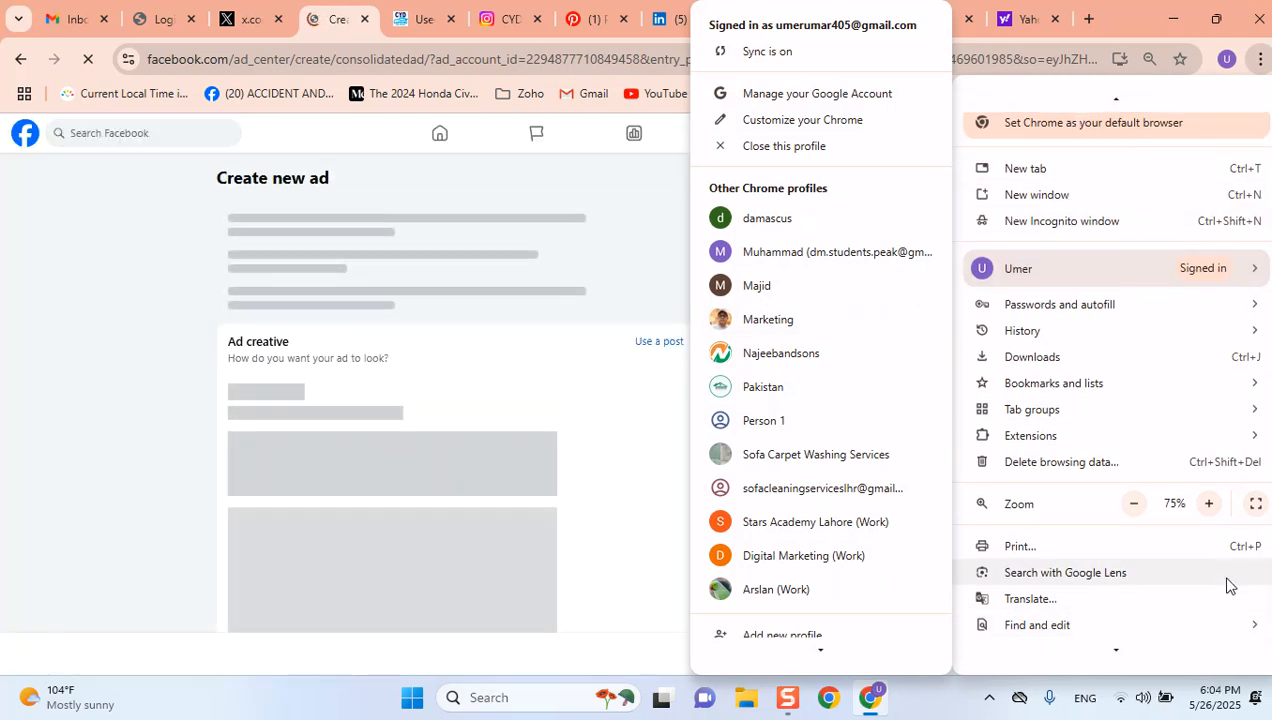
click(1209, 507)
click(1209, 504)
click(1209, 504)
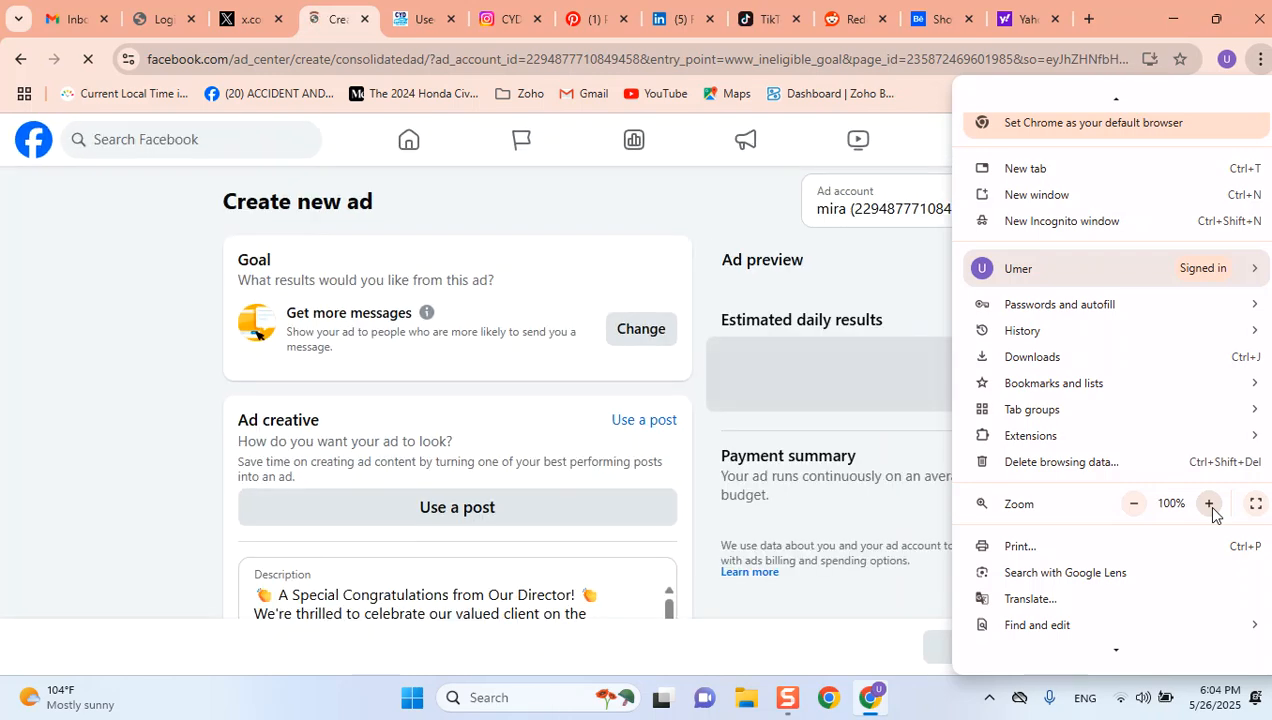
click(71, 448)
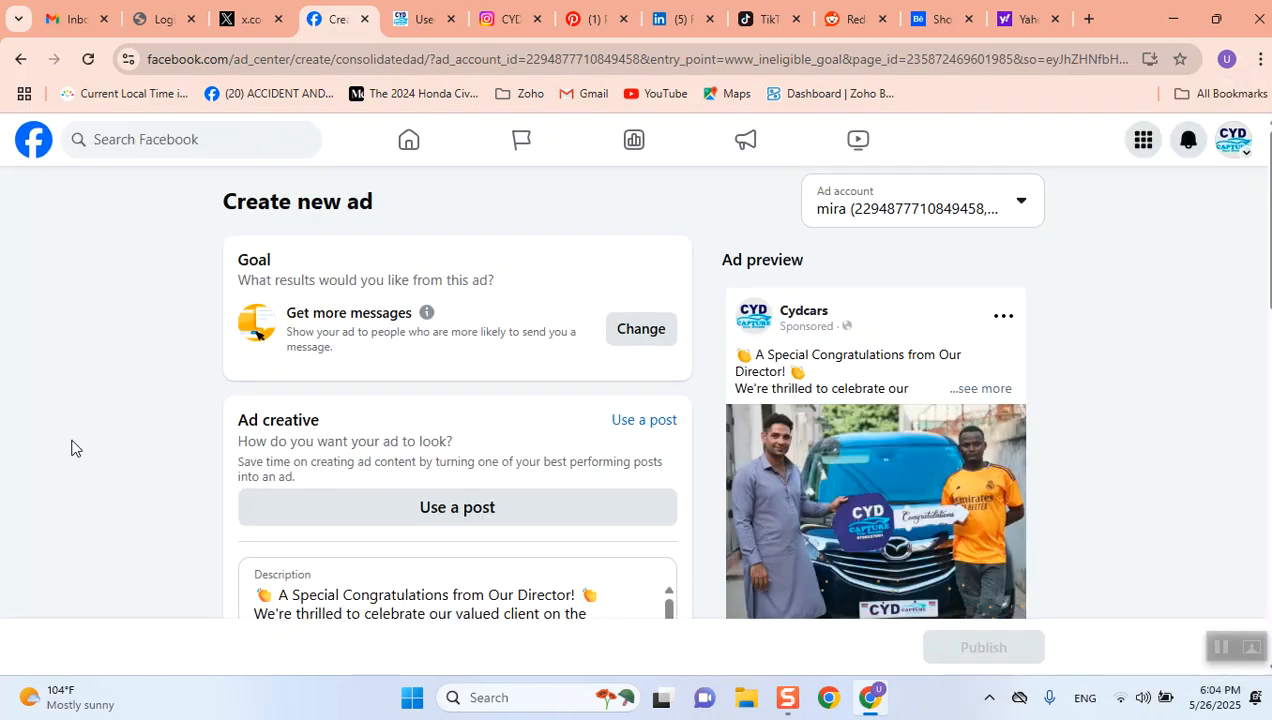
Examine the reloaded ad's Description, Media, Headline, Advantage+ creative and Messaging sections.
scroll(868, 380, down, 2)
scroll(868, 380, down, 6)
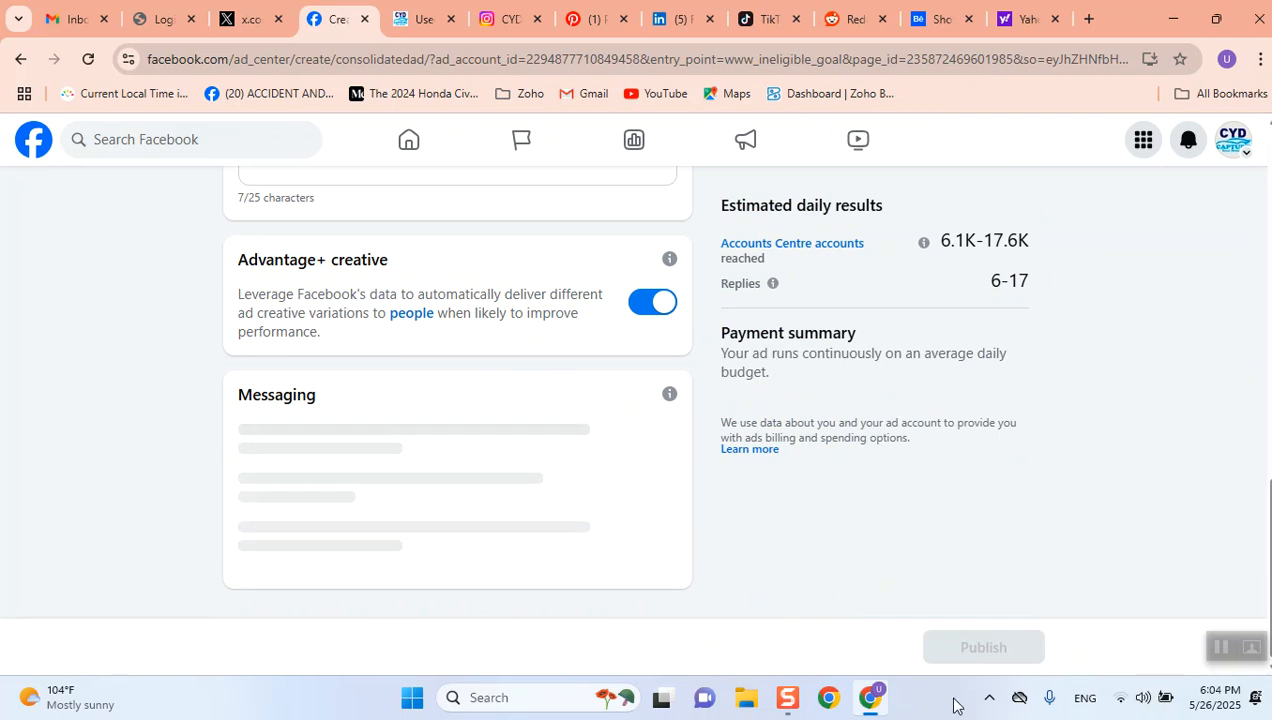
scroll(520, 436, up, 5)
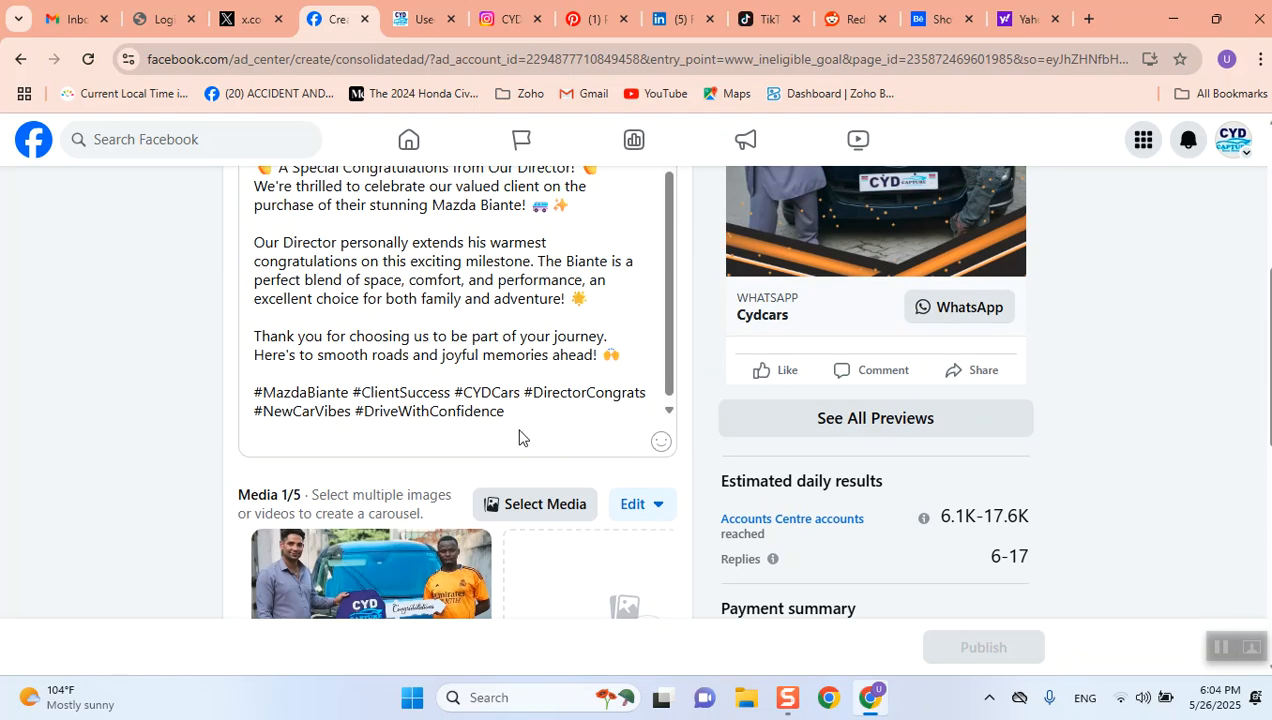
scroll(520, 432, down, 3)
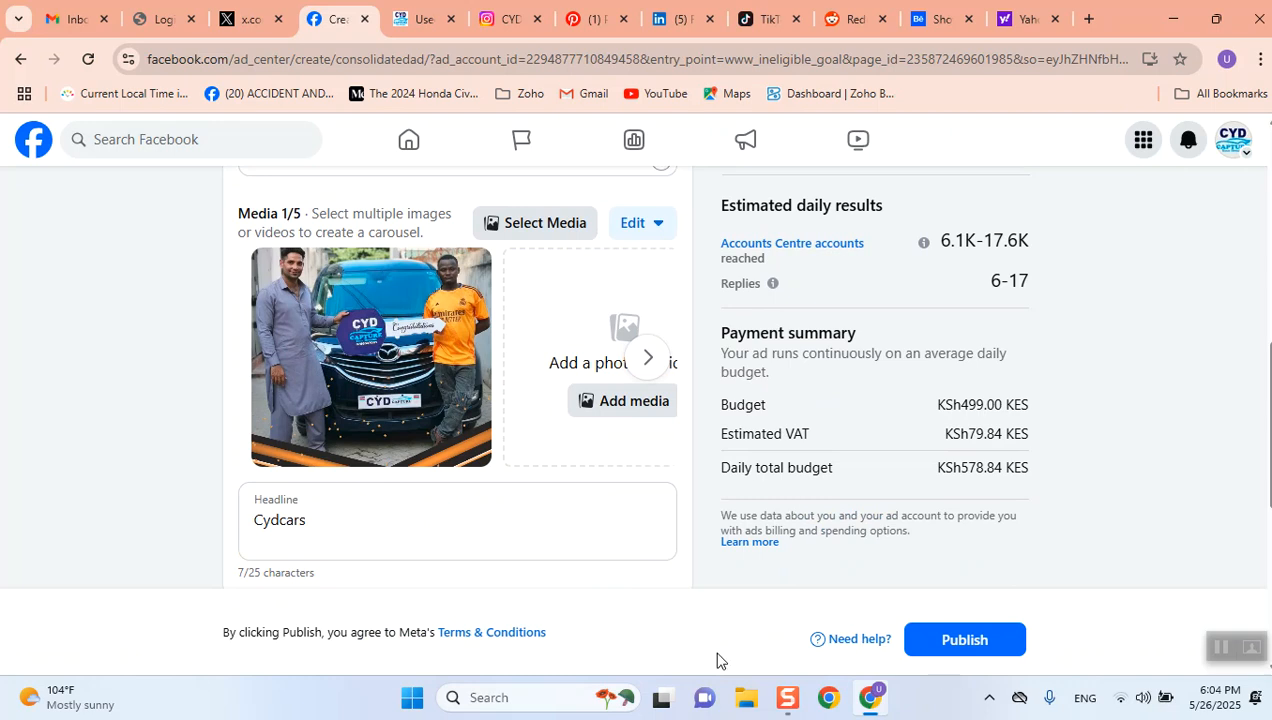
scroll(471, 417, up, 3)
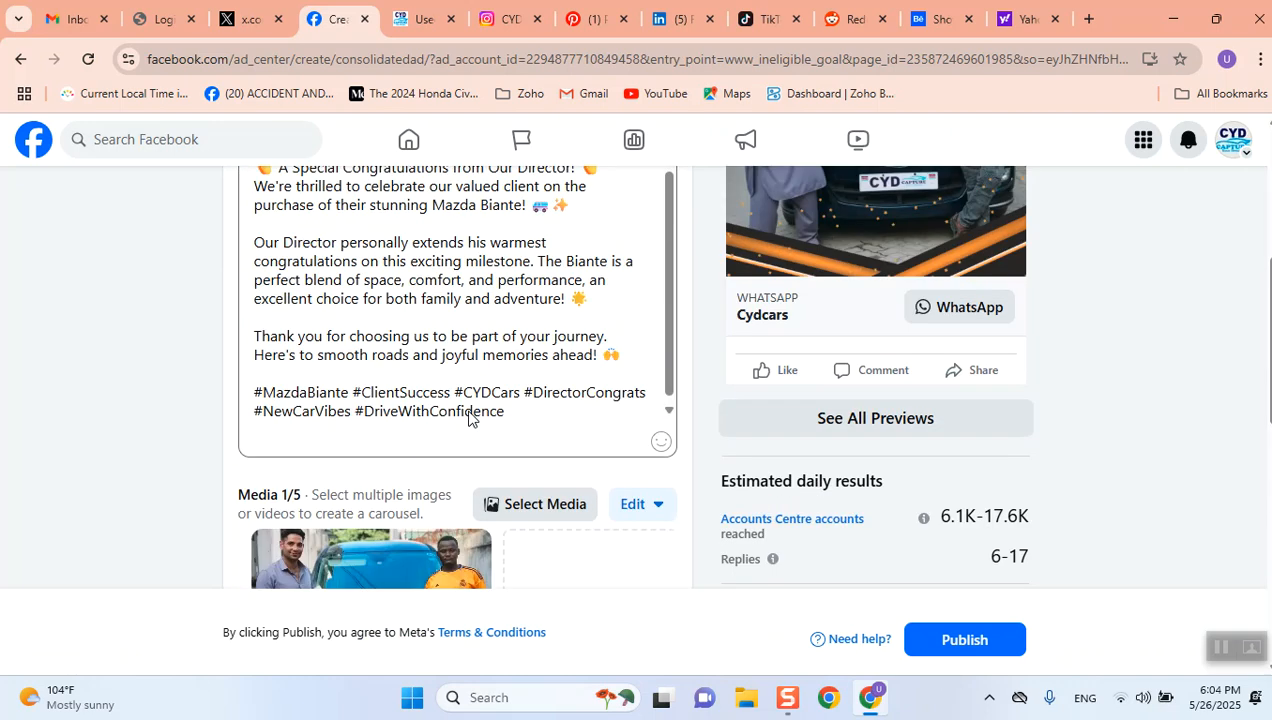
scroll(170, 372, down, 5)
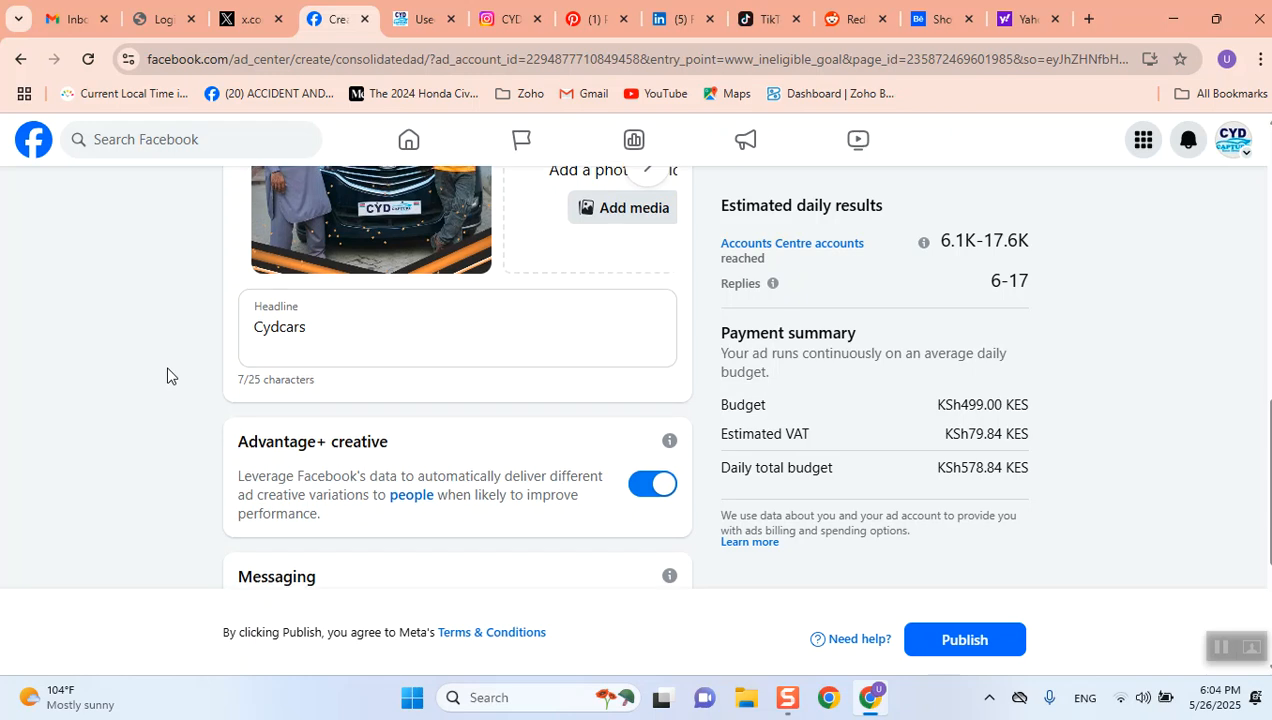
scroll(167, 376, down, 1)
scroll(167, 376, down, 1)
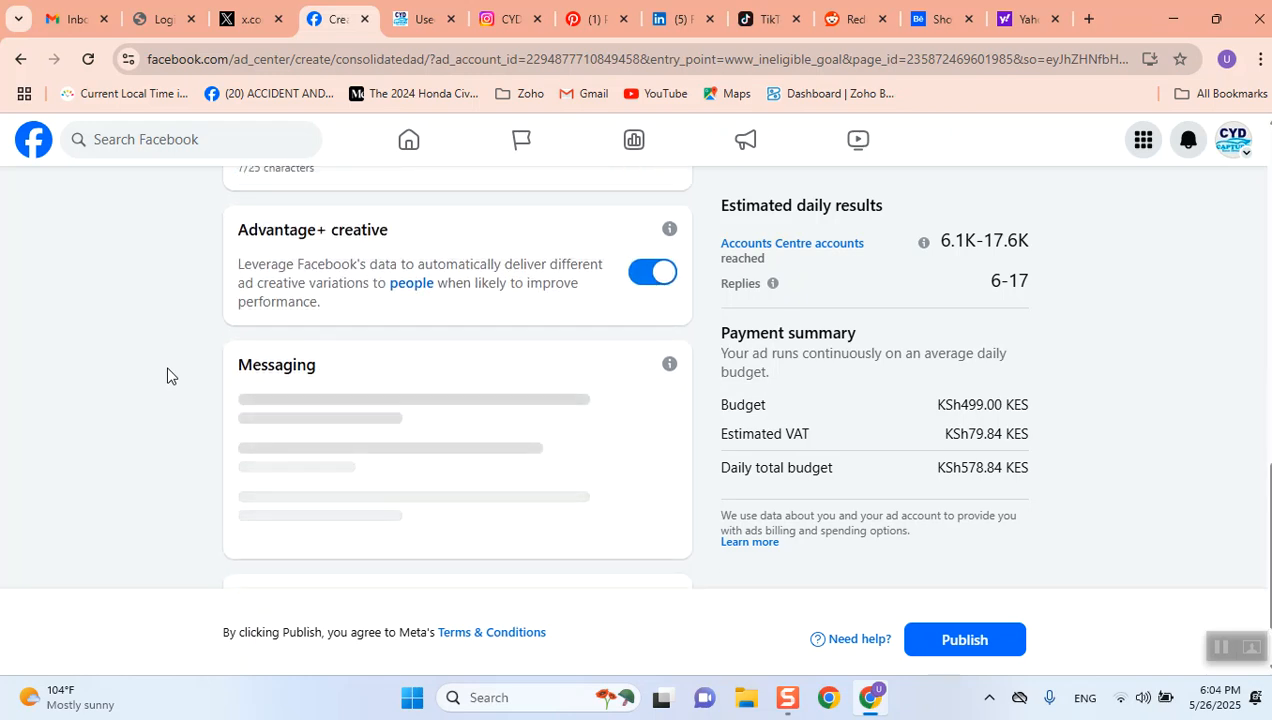
scroll(167, 376, down, 1)
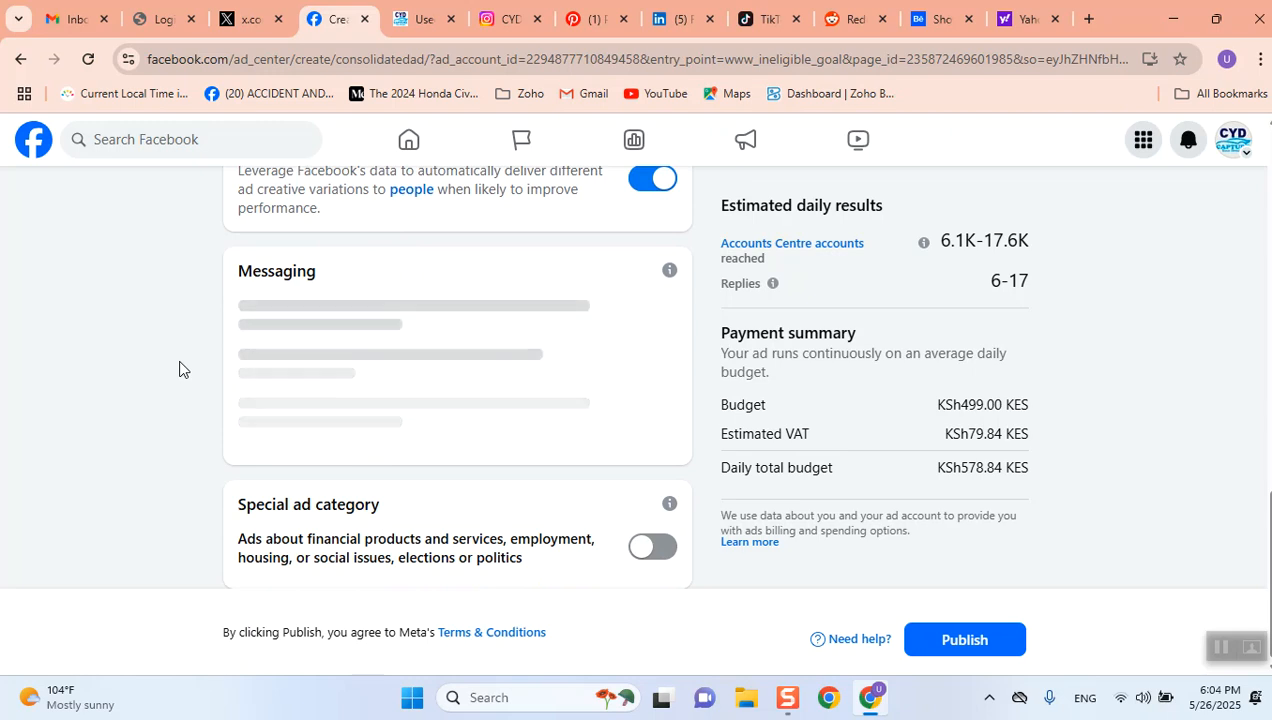
scroll(491, 377, up, 3)
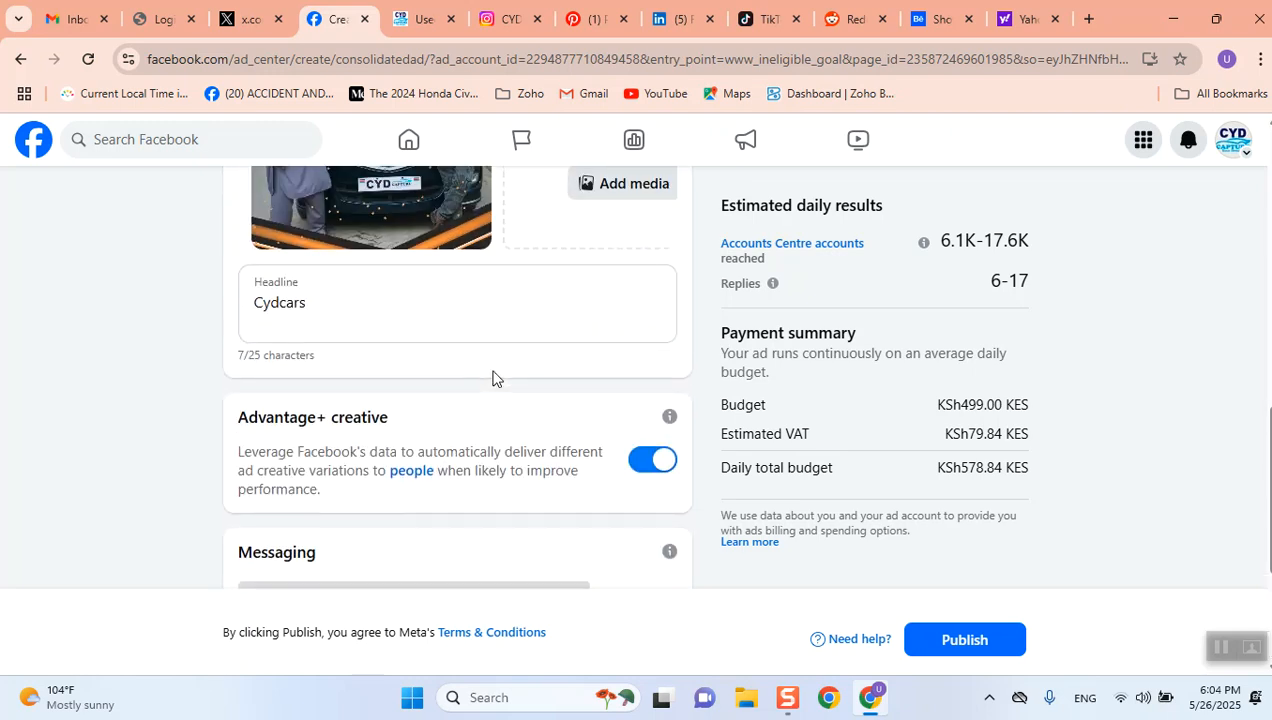
scroll(492, 378, up, 2)
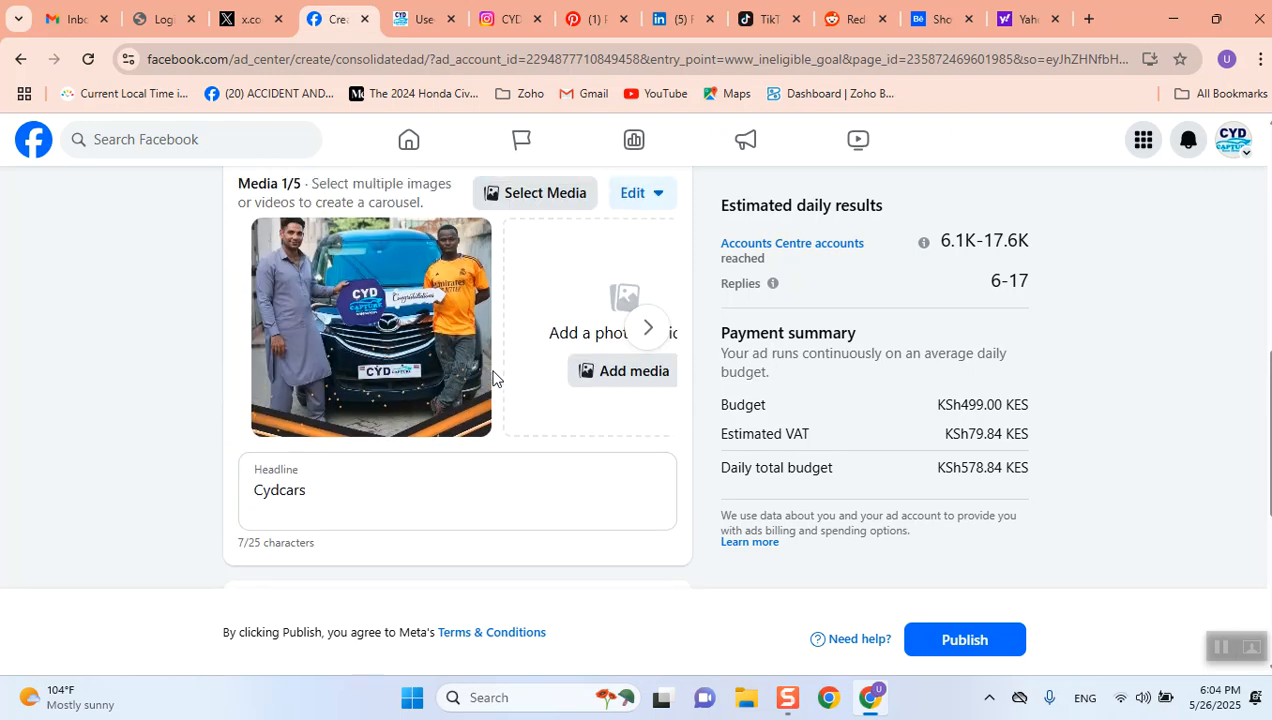
scroll(492, 378, up, 2)
scroll(494, 379, down, 6)
scroll(493, 378, down, 1)
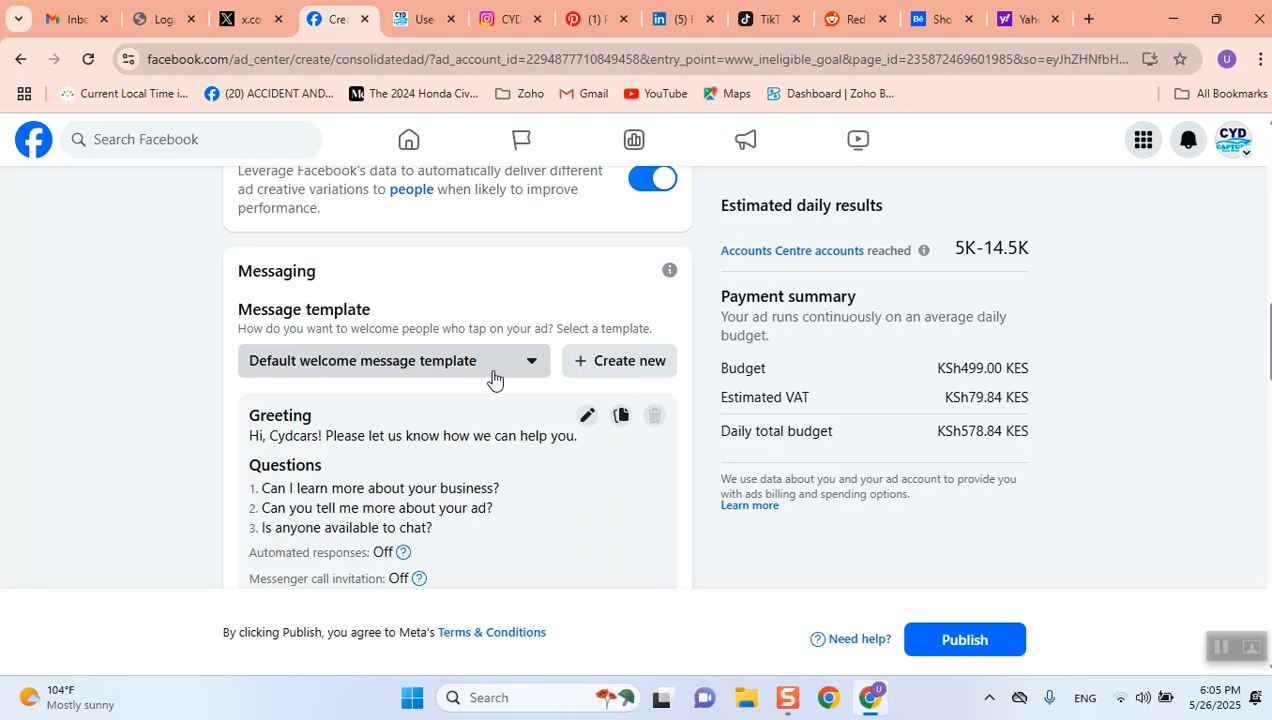
Examine the ad's Audience, Duration, Daily budget, Placements and Meta pixel sections.
scroll(509, 543, up, 3)
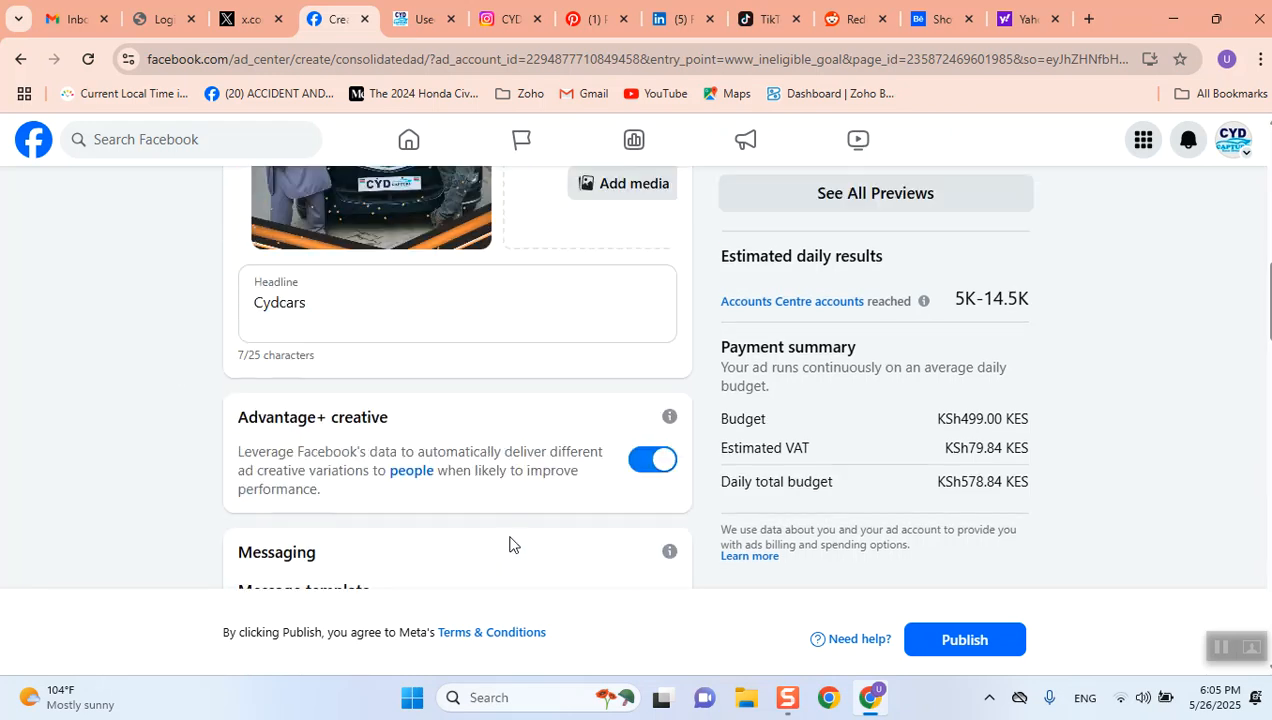
scroll(509, 543, up, 2)
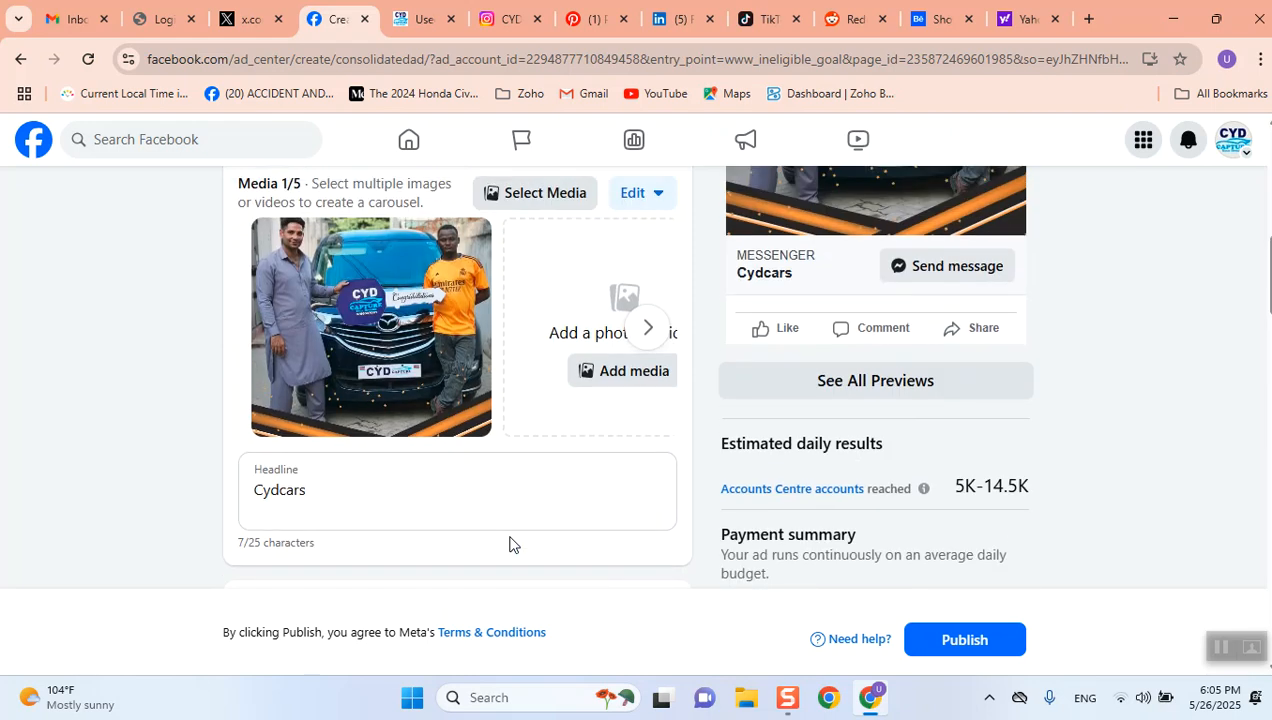
scroll(509, 543, down, 10)
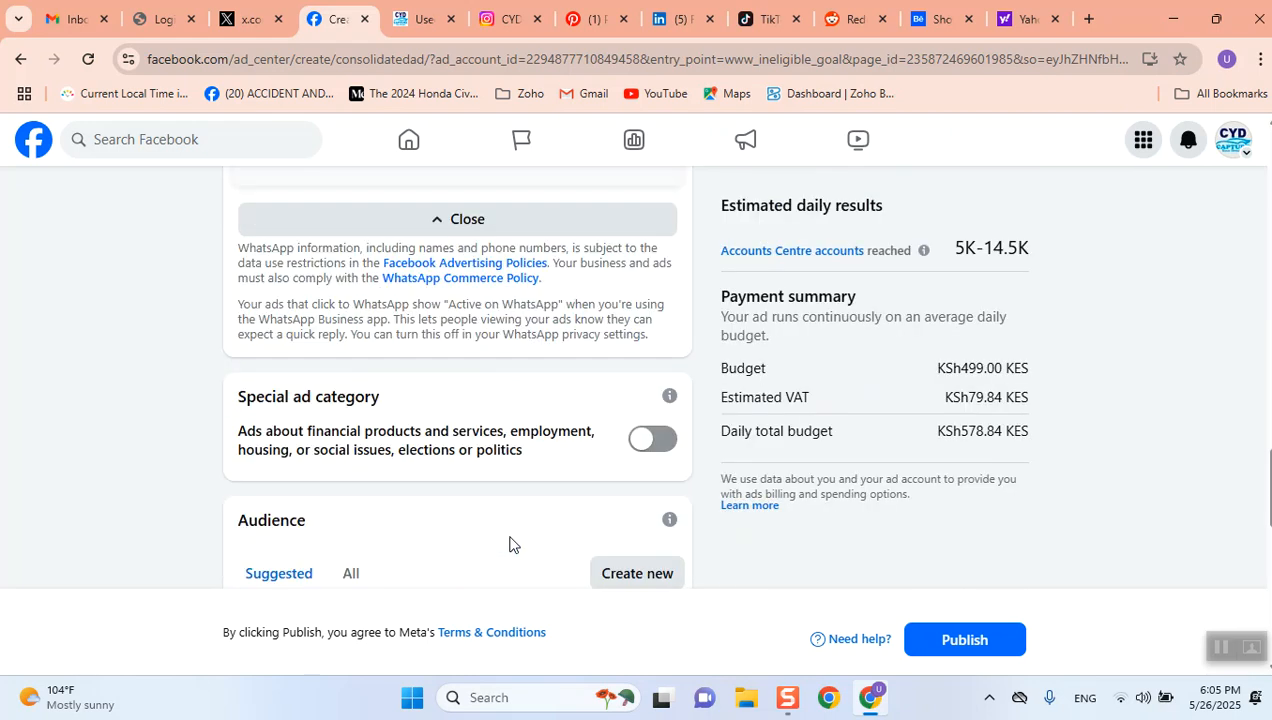
scroll(509, 543, down, 3)
scroll(509, 543, down, 4)
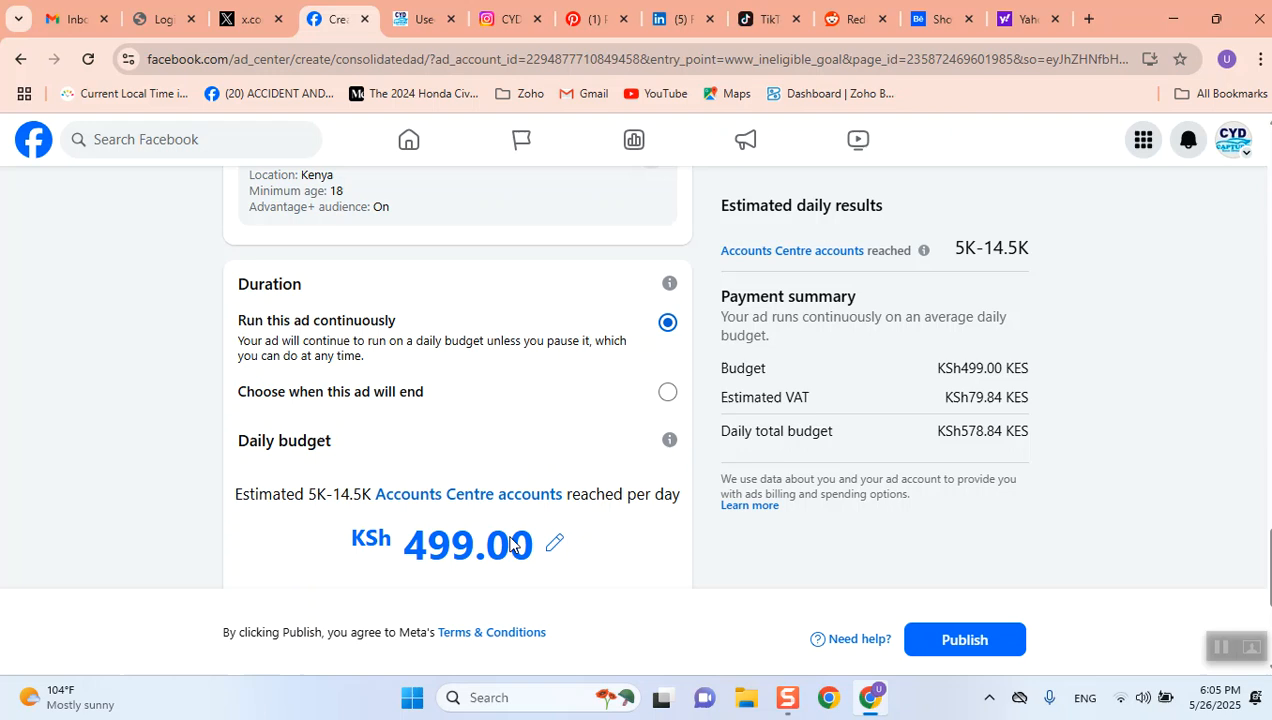
scroll(510, 537, down, 3)
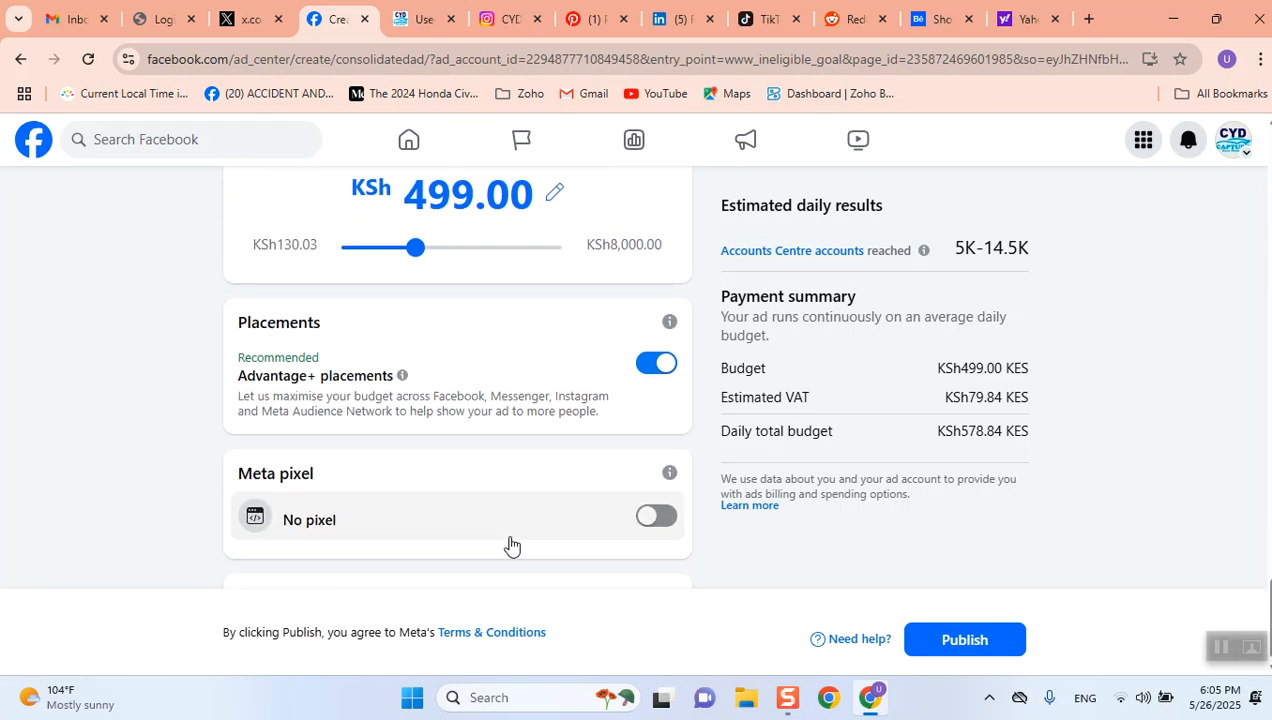
scroll(510, 544, up, 3)
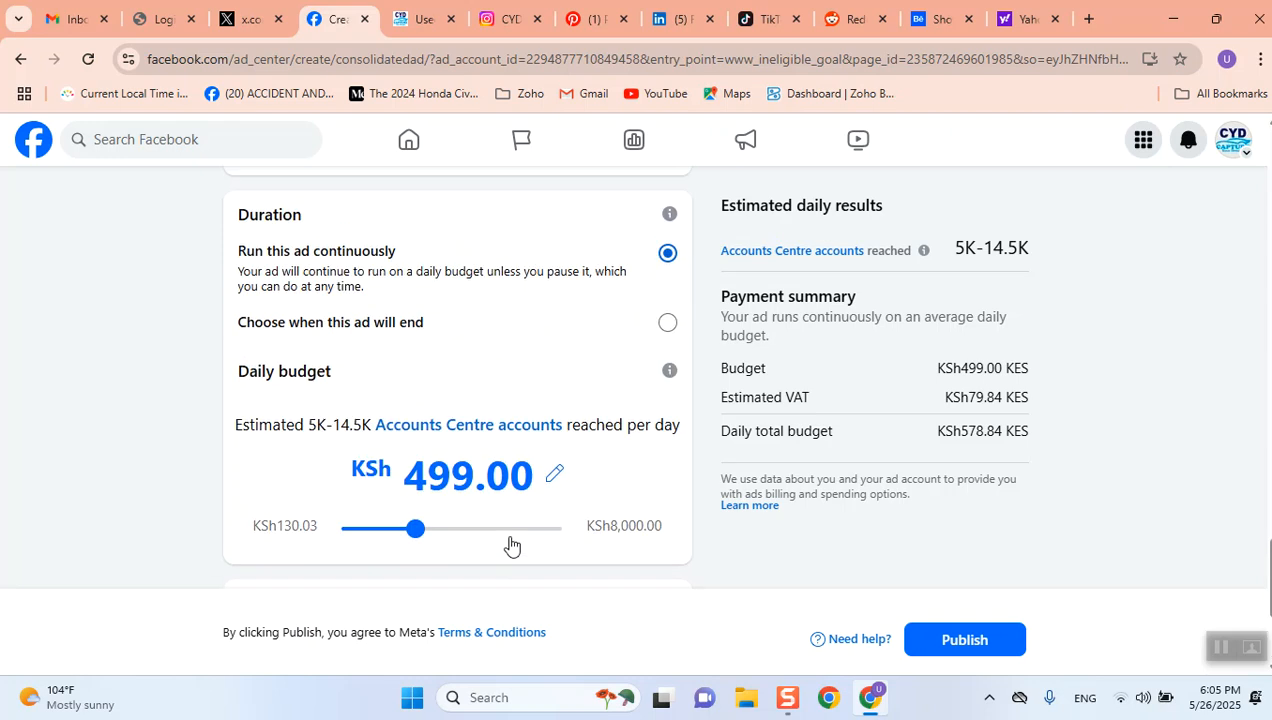
scroll(510, 544, up, 2)
scroll(509, 544, up, 2)
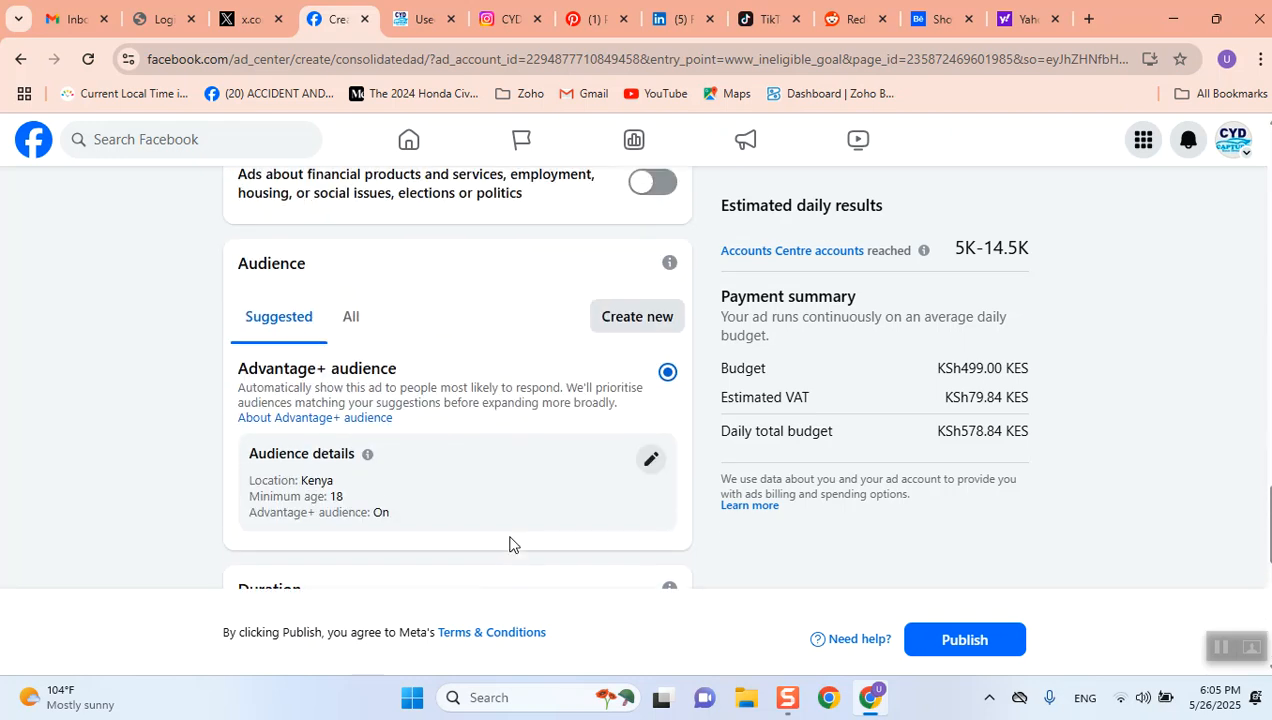
Examine the Messaging section's app choices for Messenger, Instagram and WhatsApp, and its WhatsApp number options.
scroll(509, 544, up, 2)
scroll(508, 544, up, 3)
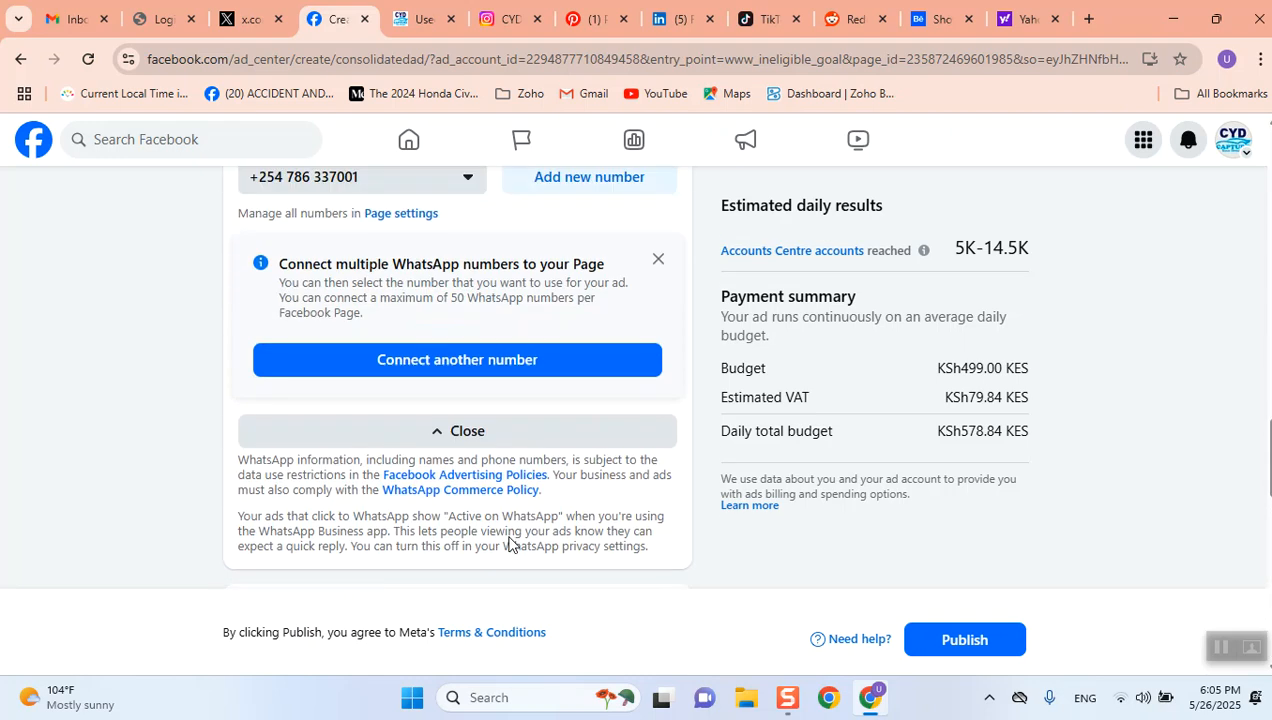
scroll(510, 540, up, 2)
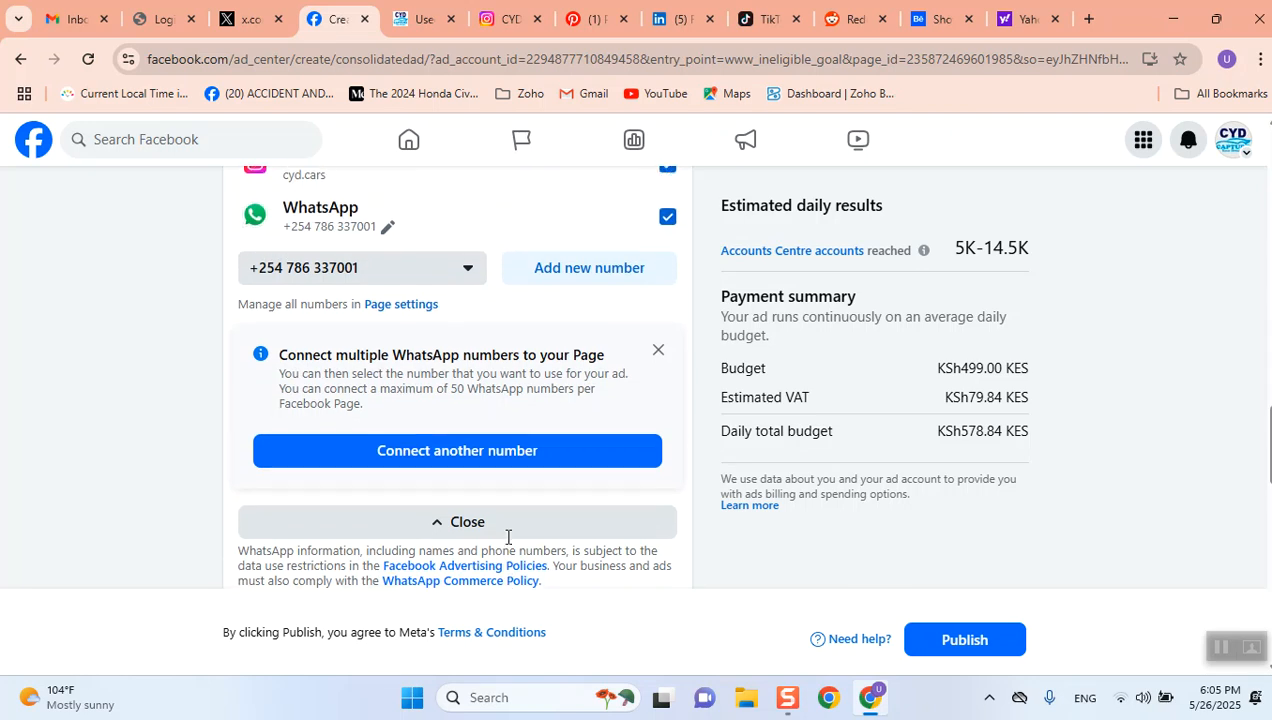
scroll(507, 545, up, 2)
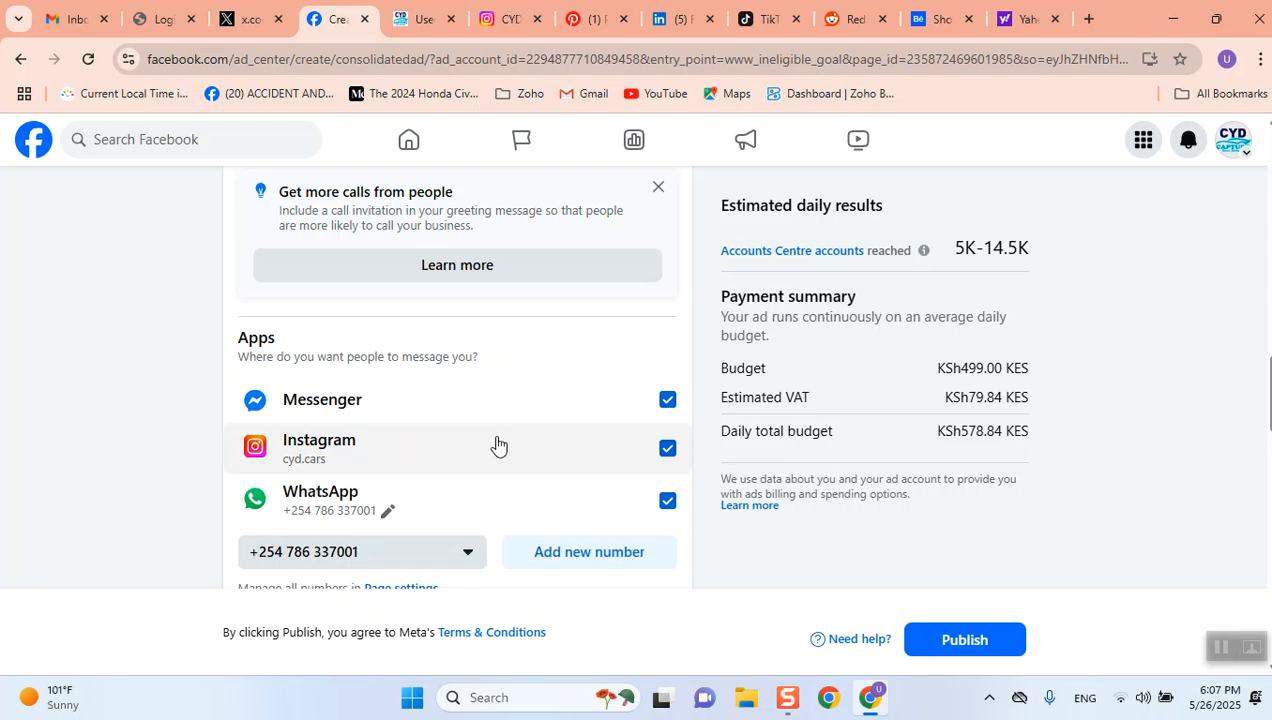
scroll(508, 489, down, 1)
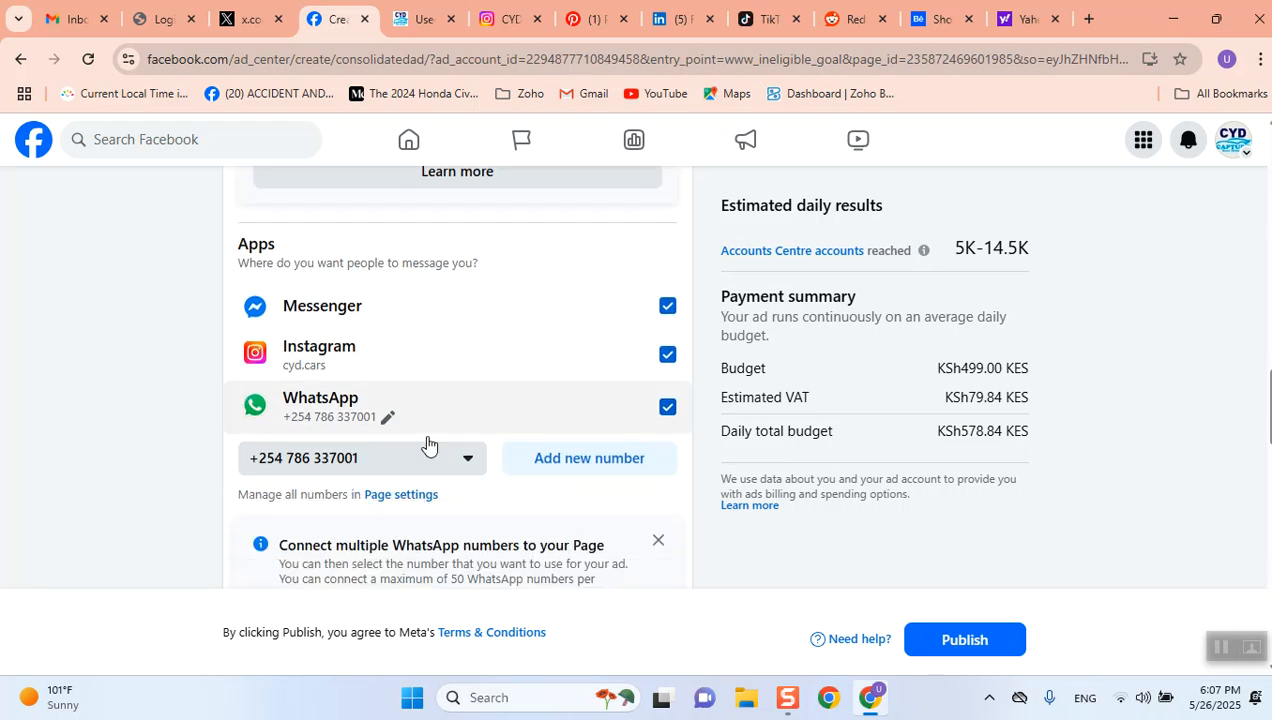
Deselect Messenger and Instagram so that WhatsApp is the only app where people can message from the ad.
click(660, 308)
scroll(601, 365, down, 2)
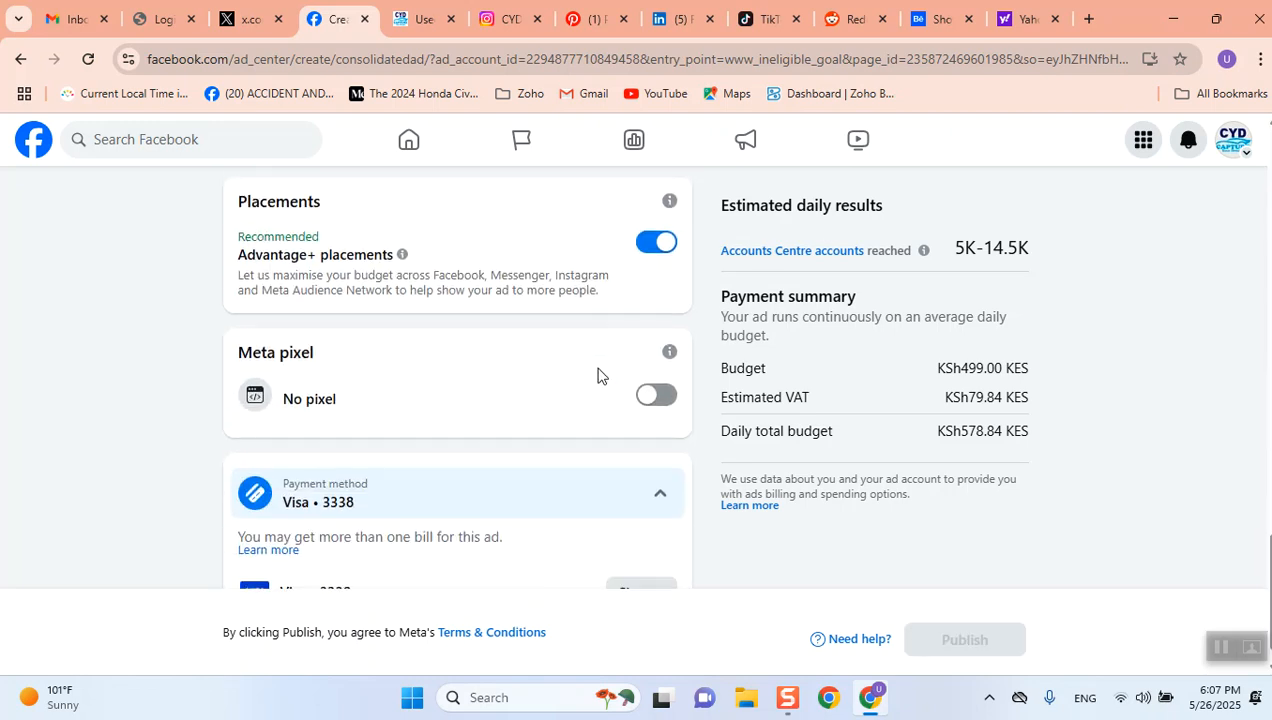
scroll(601, 365, up, 4)
scroll(600, 371, up, 4)
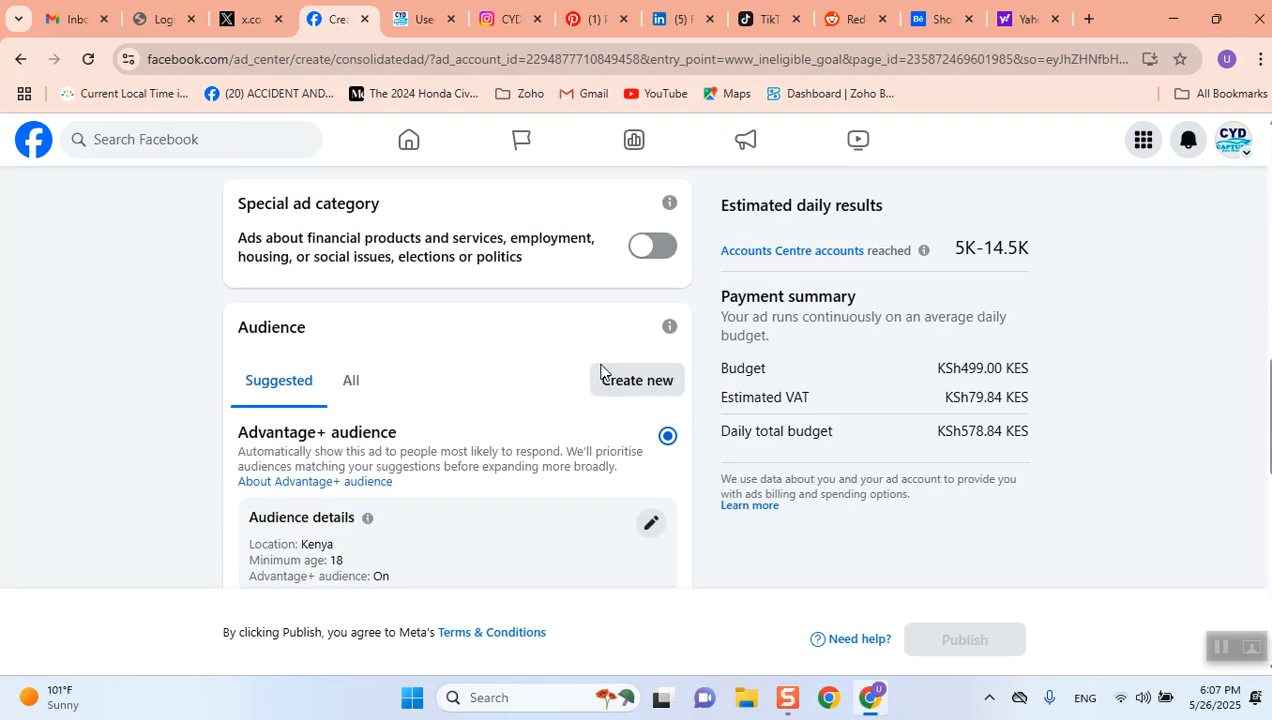
scroll(599, 370, down, 4)
scroll(599, 371, down, 4)
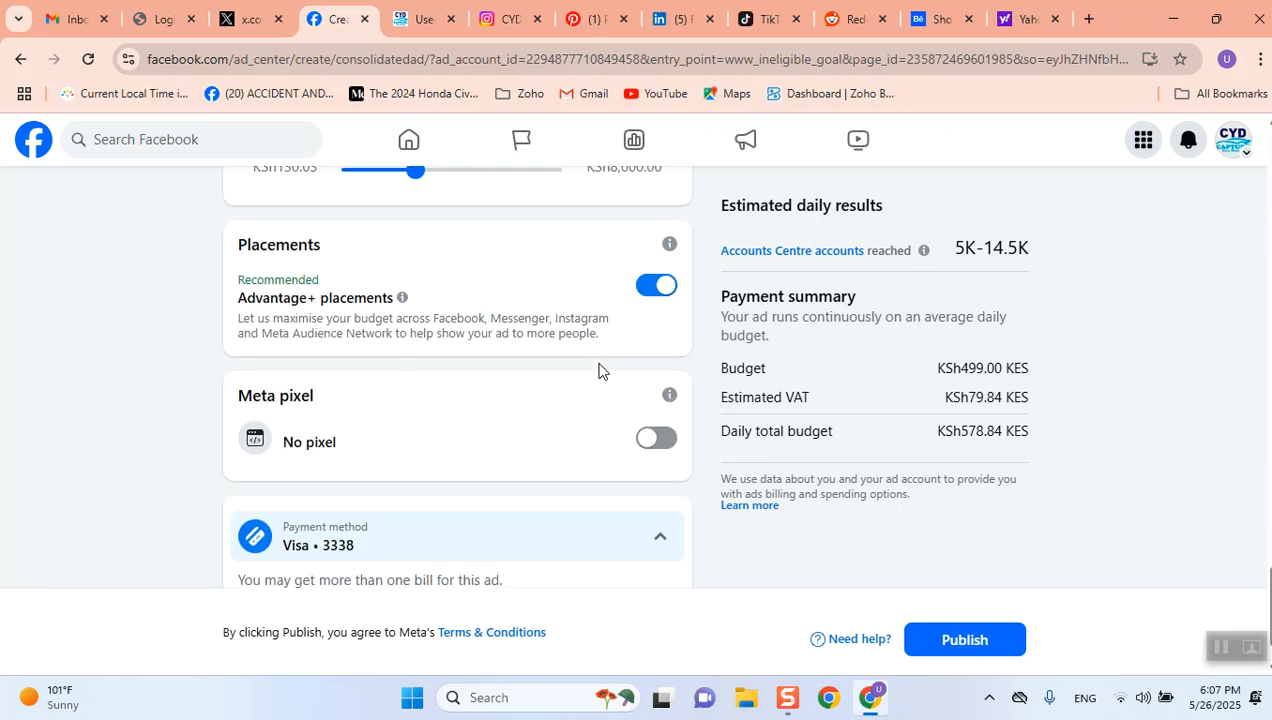
scroll(599, 371, up, 6)
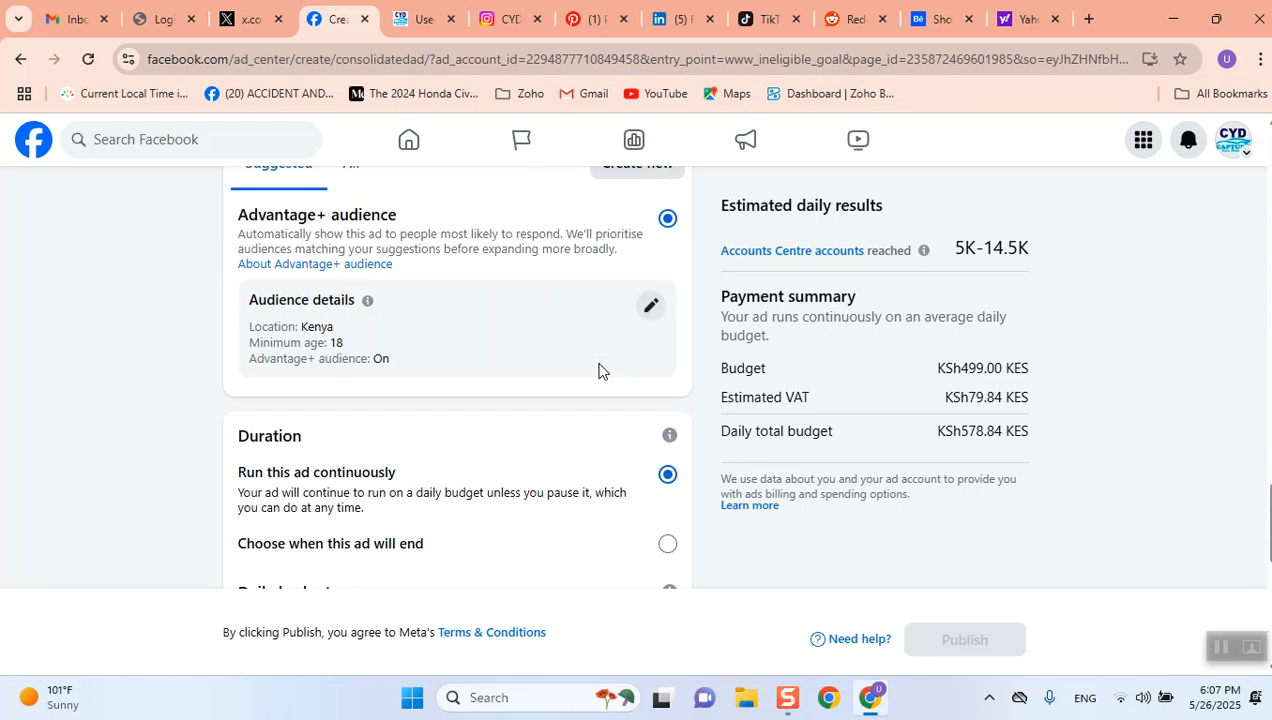
scroll(599, 371, up, 6)
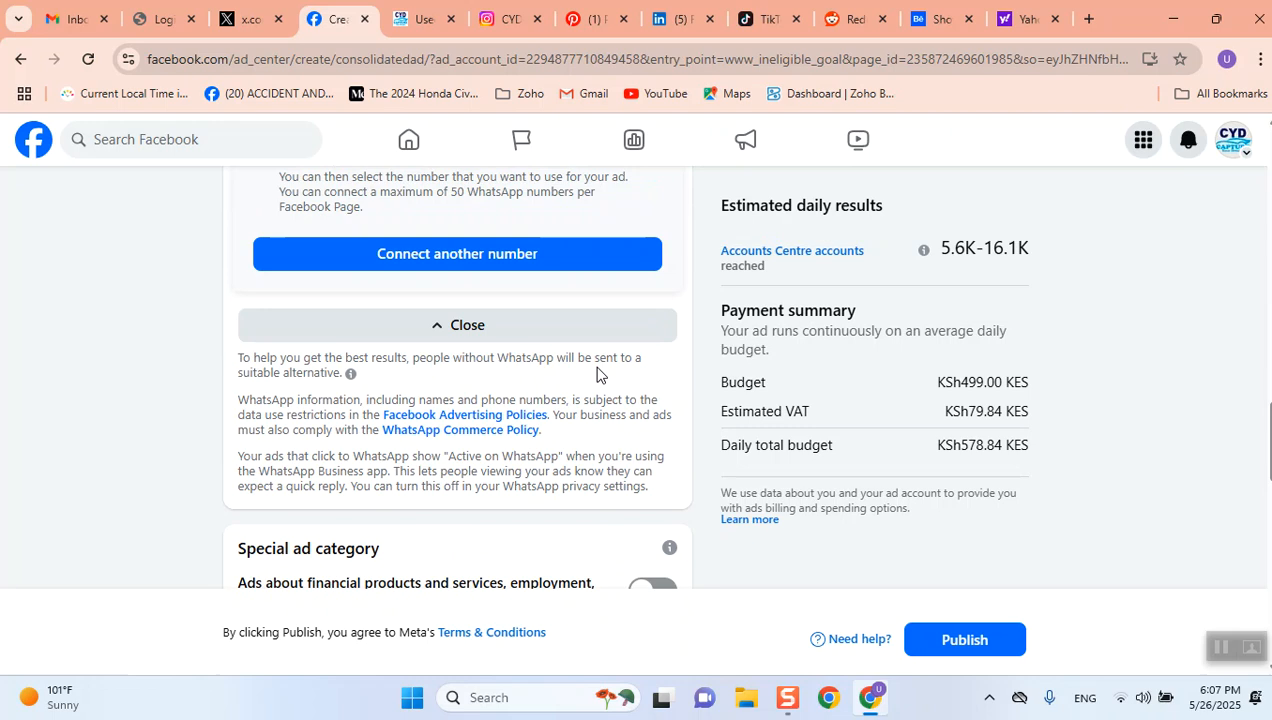
scroll(597, 374, up, 4)
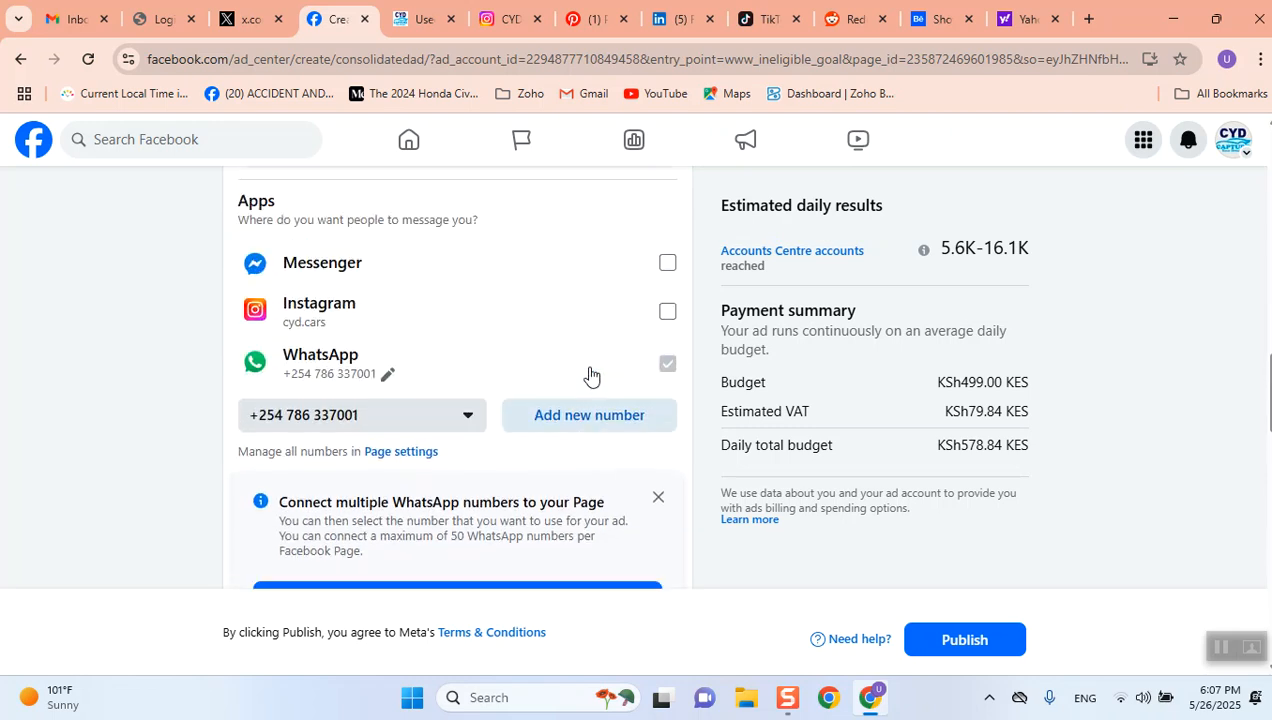
scroll(590, 375, up, 1)
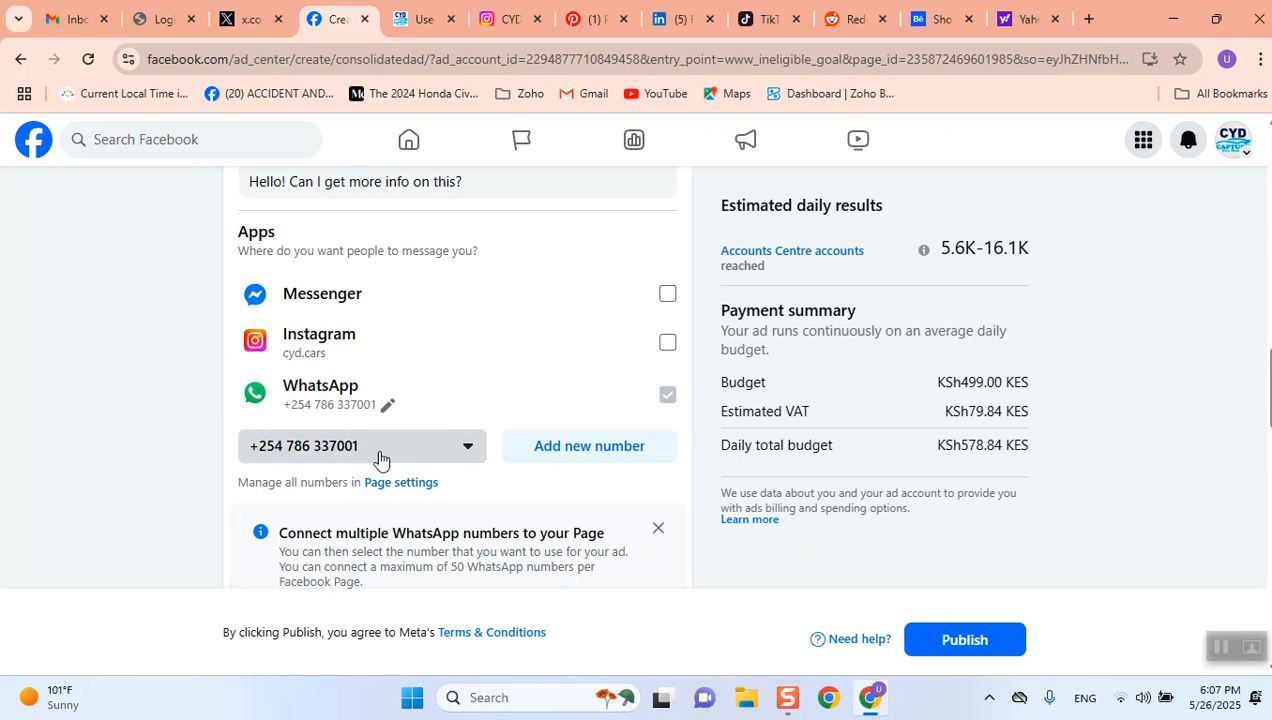
Examine the WhatsApp numbers available for the ad and collapse the messaging app options.
click(417, 452)
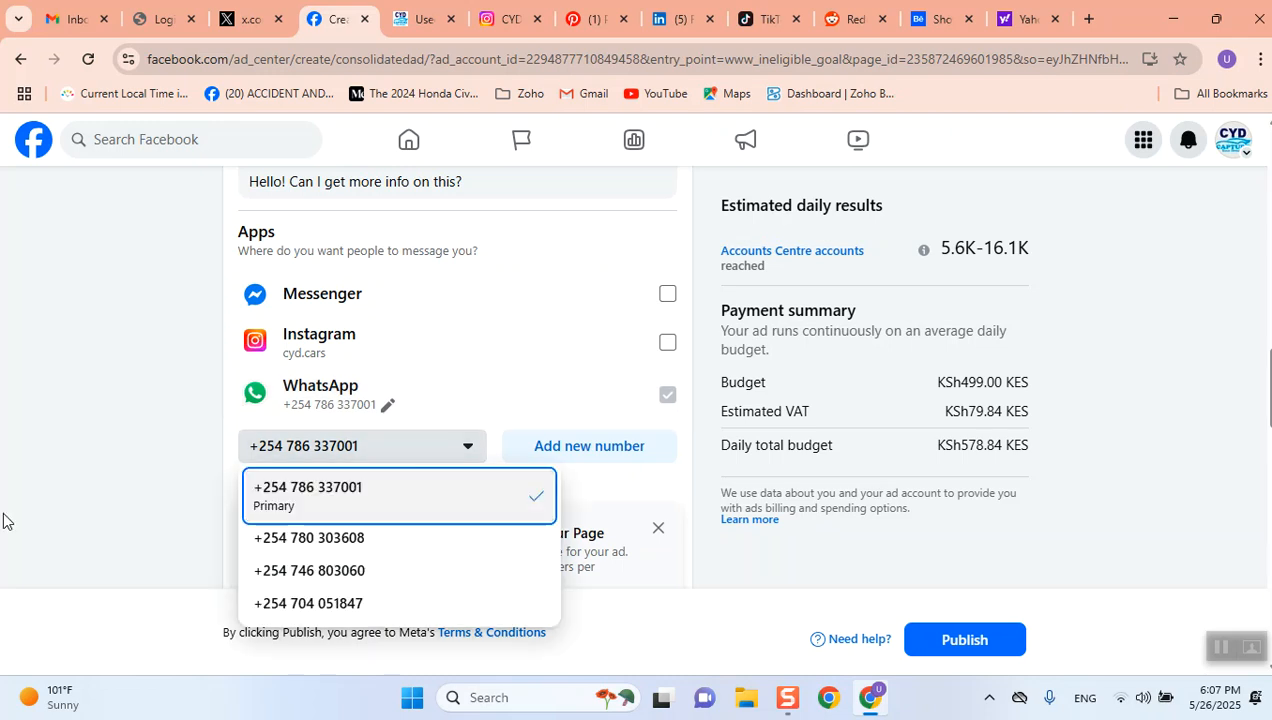
click(72, 498)
scroll(313, 550, down, 2)
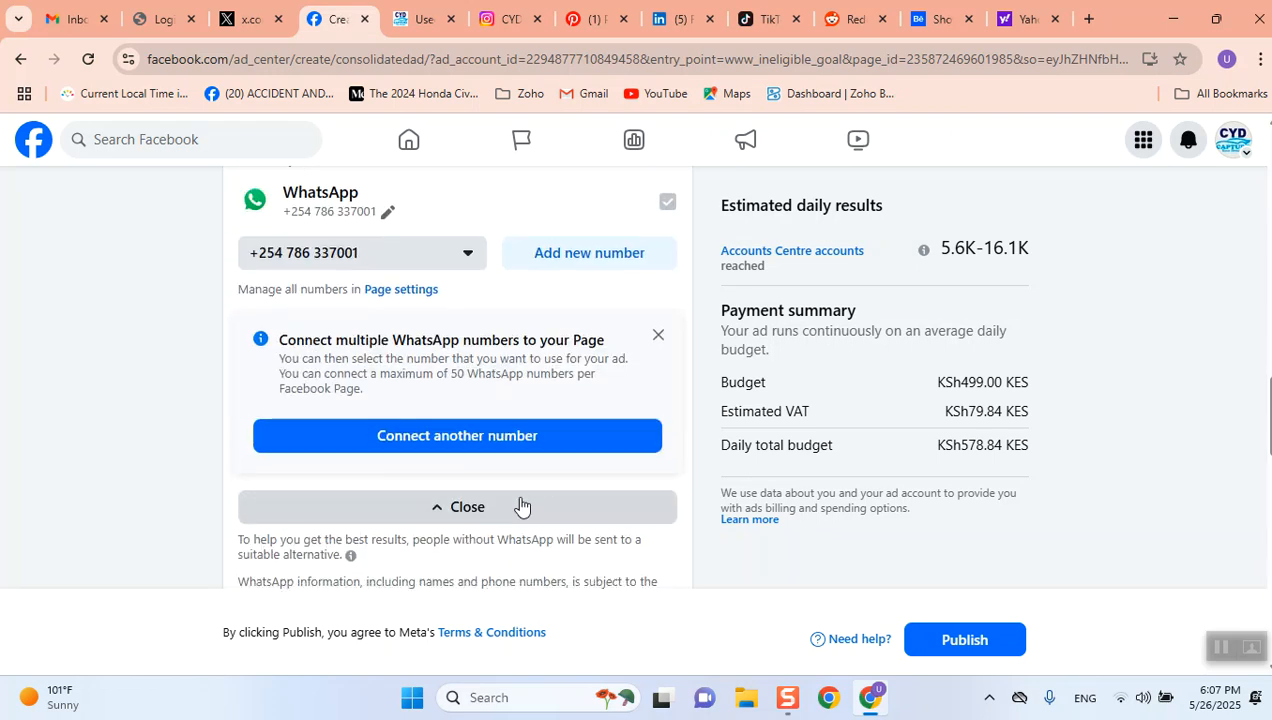
click(519, 510)
Edit the Advantage+ audience details and set the age range to 25–40.
scroll(520, 498, down, 2)
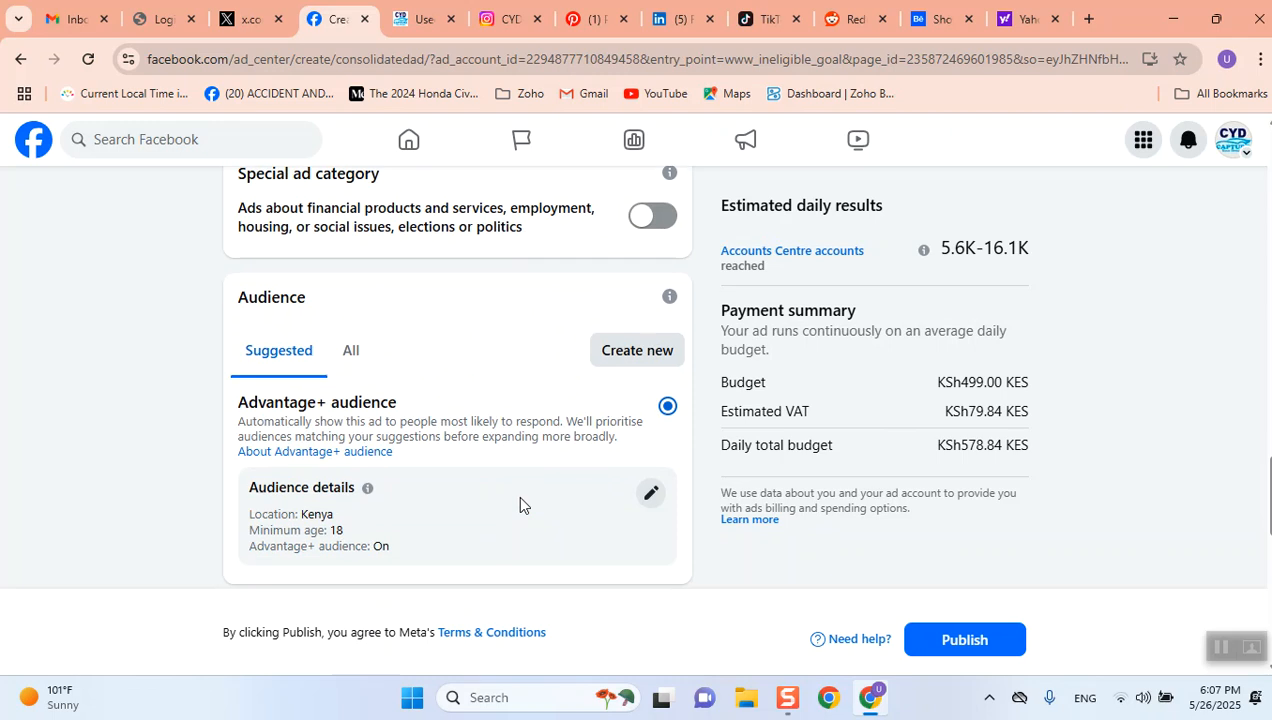
scroll(519, 498, down, 1)
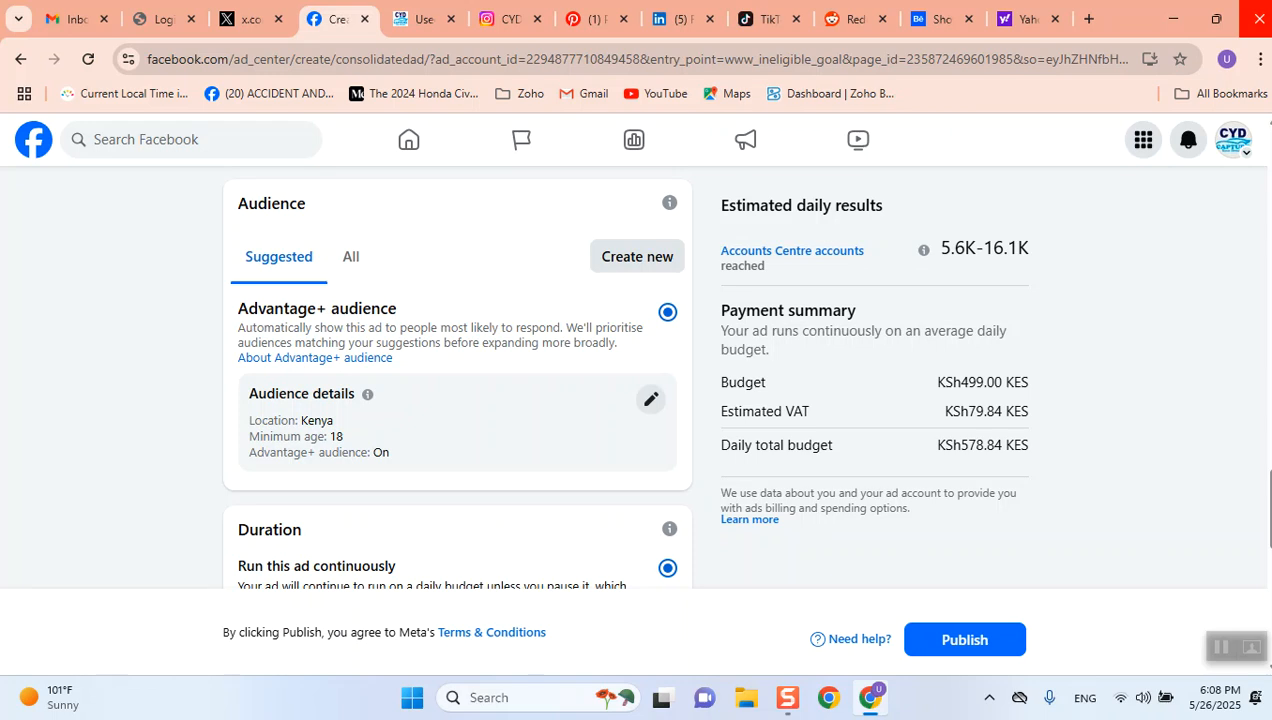
click(649, 396)
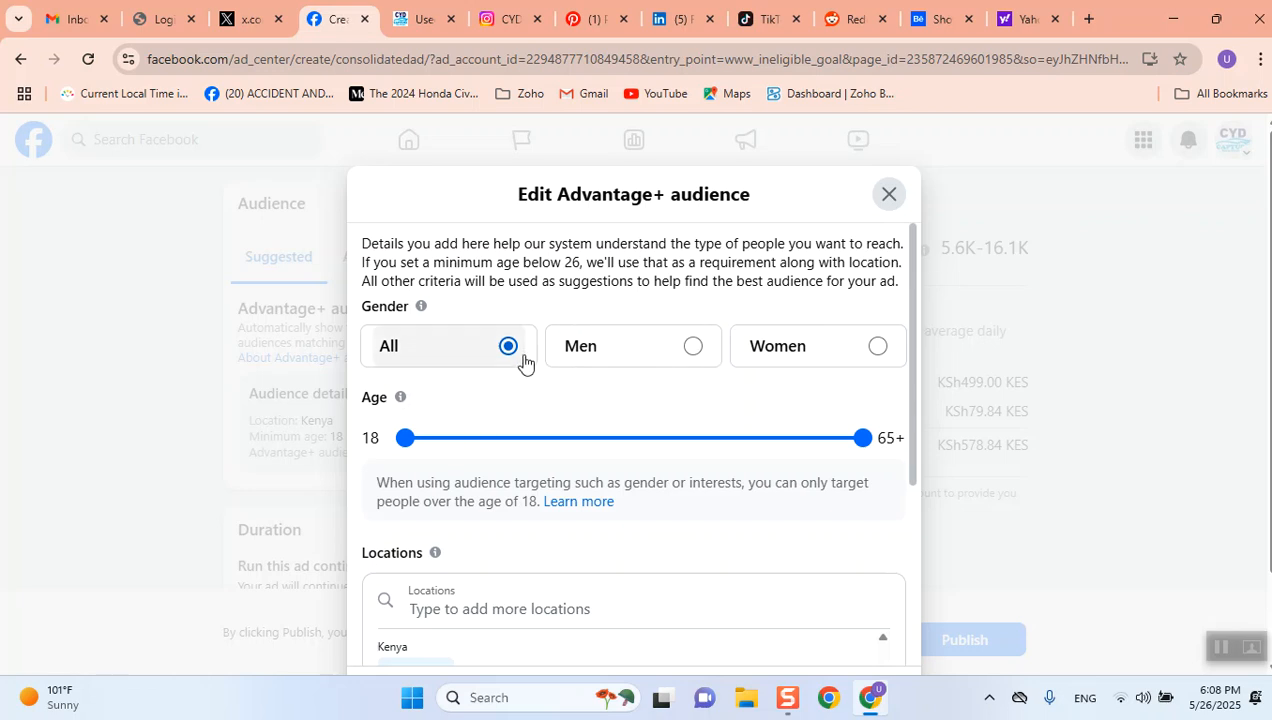
scroll(524, 360, down, 1)
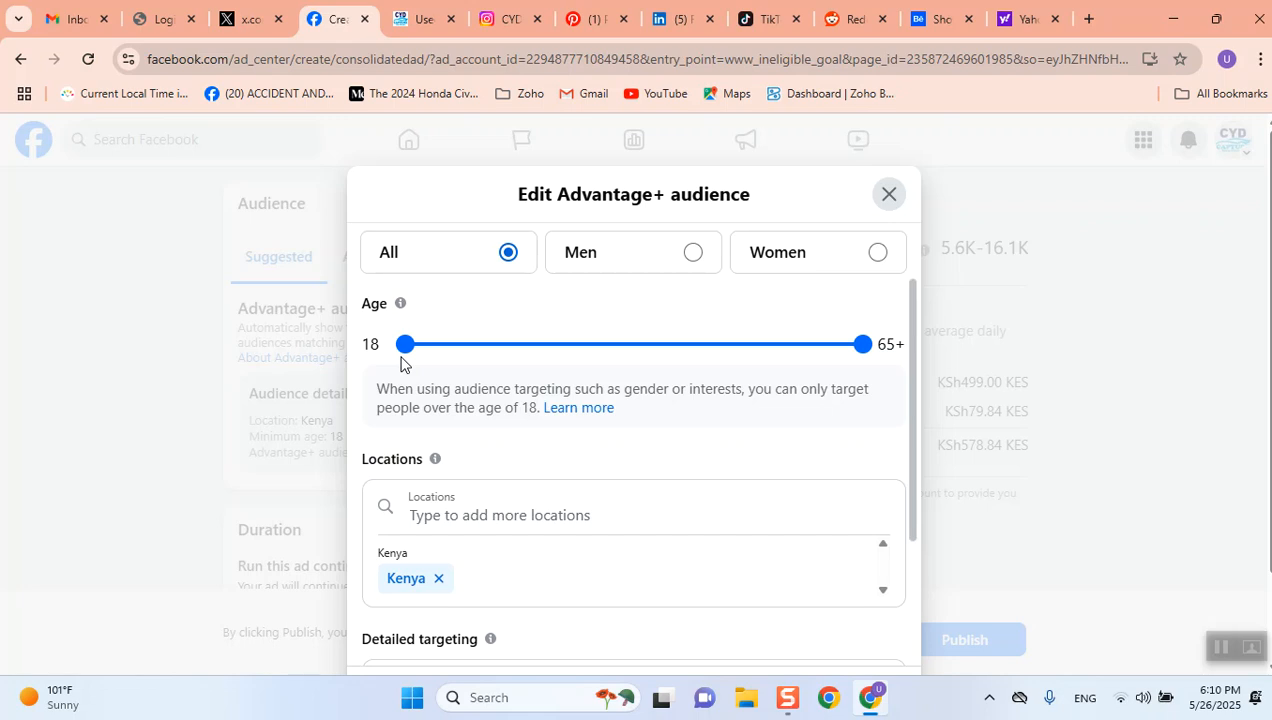
scroll(710, 440, down, 1)
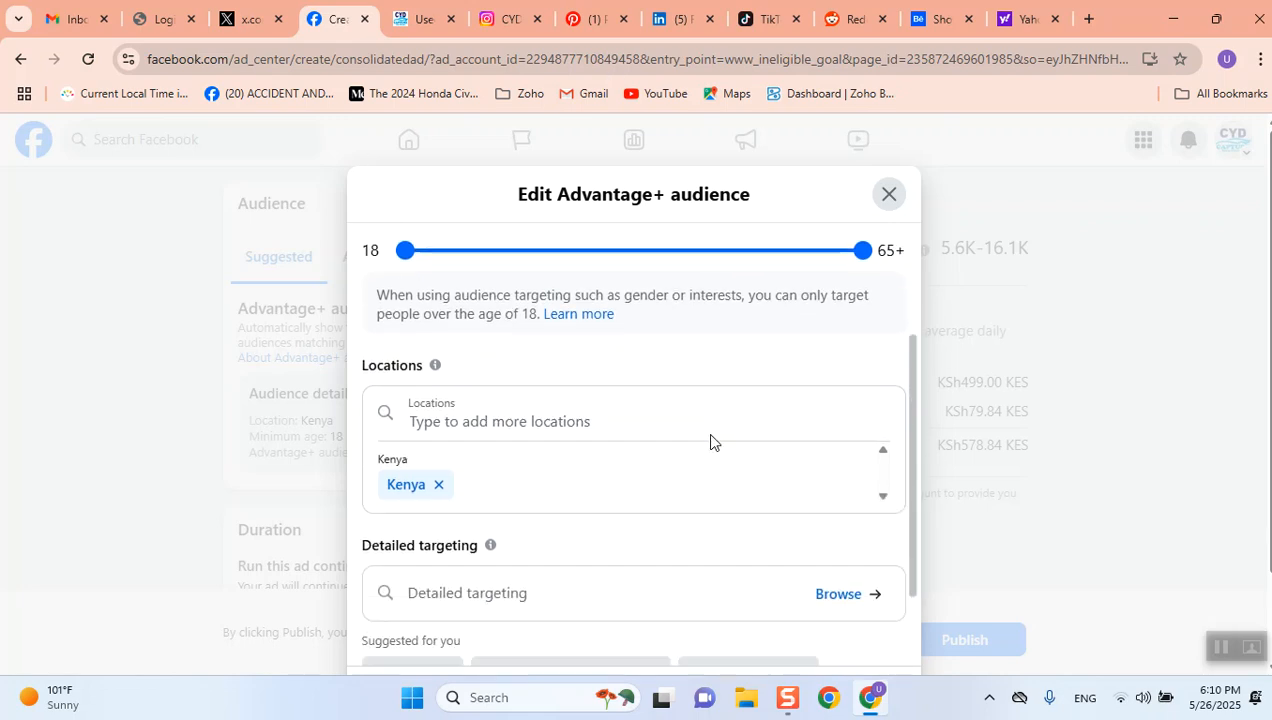
scroll(712, 439, up, 2)
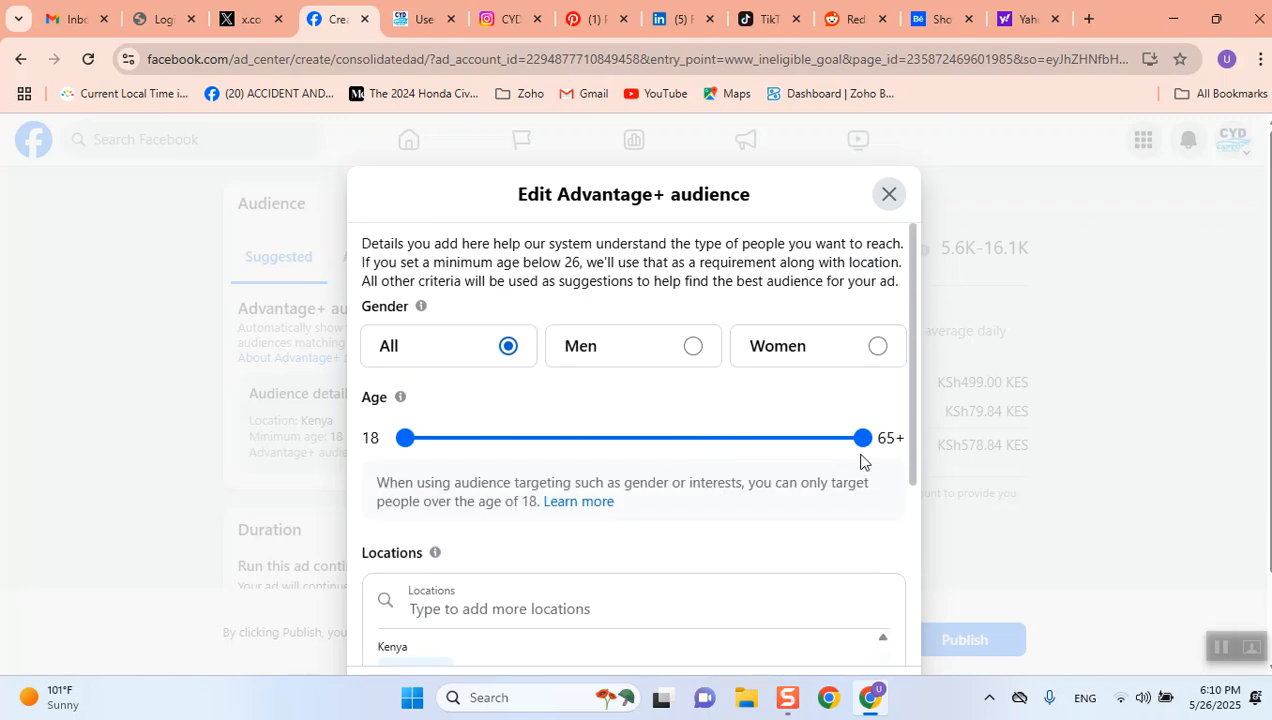
drag(862, 438, 647, 388)
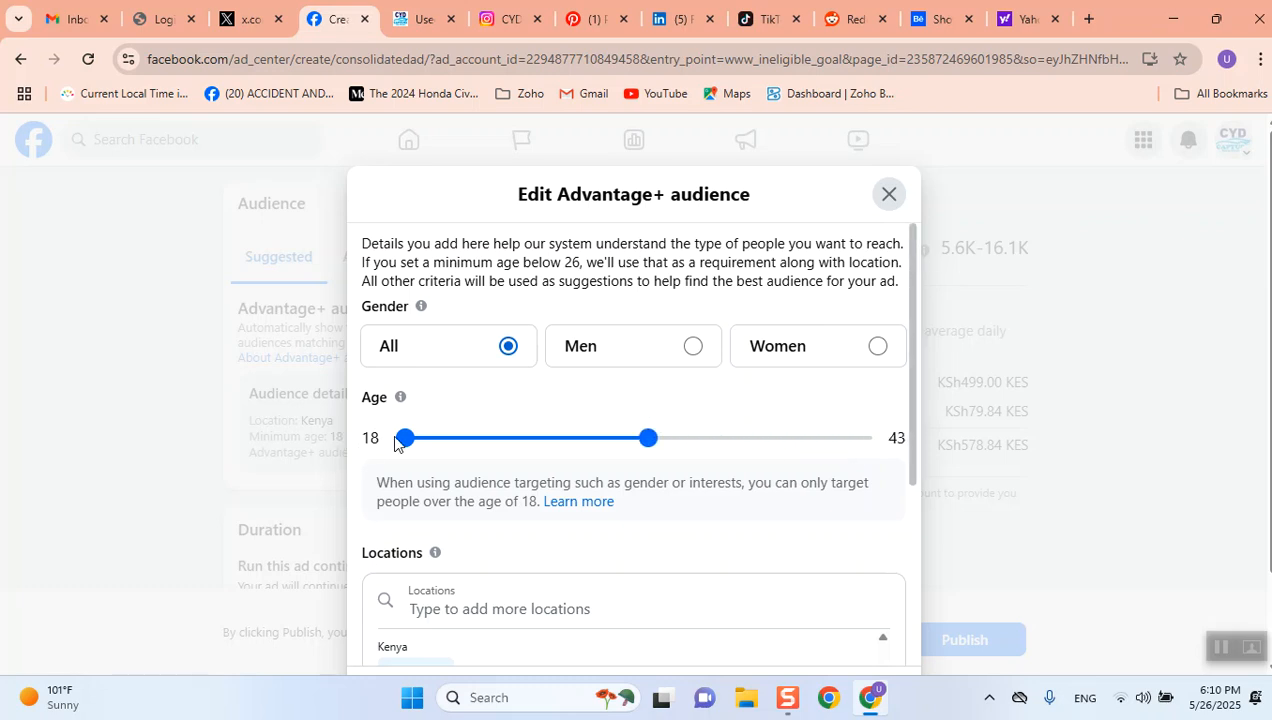
drag(401, 444, 463, 449)
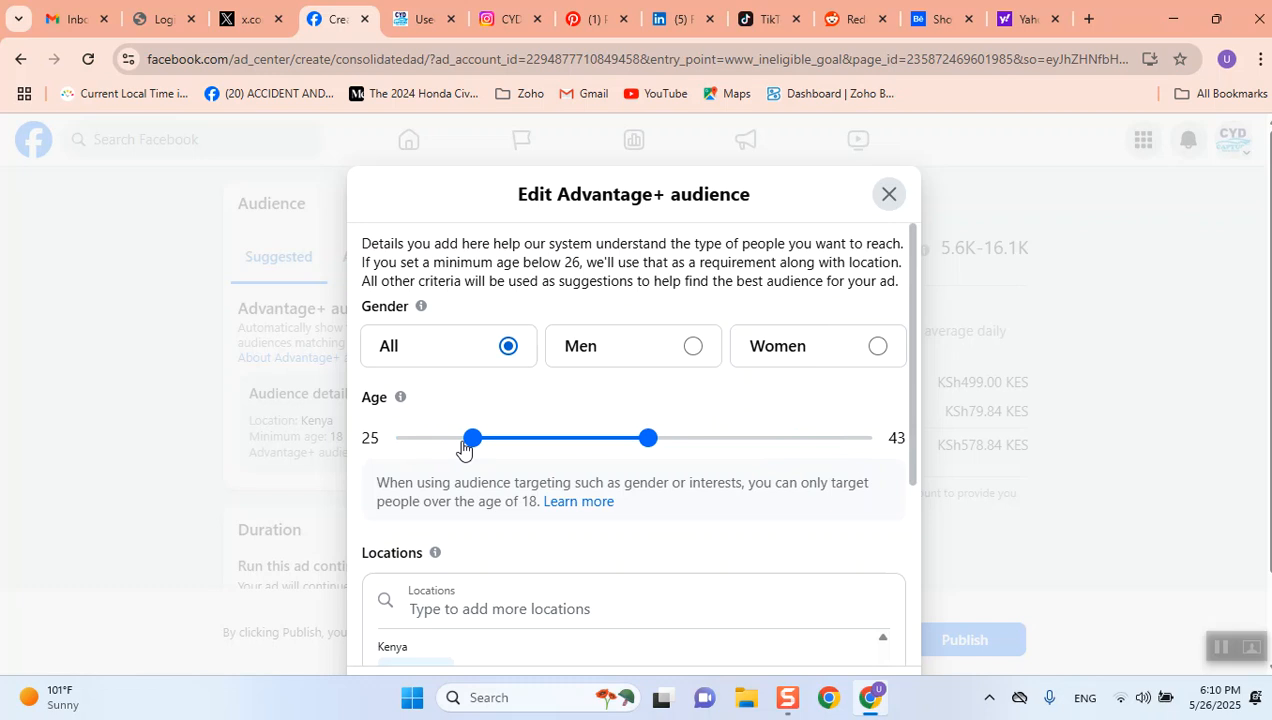
drag(646, 444, 621, 447)
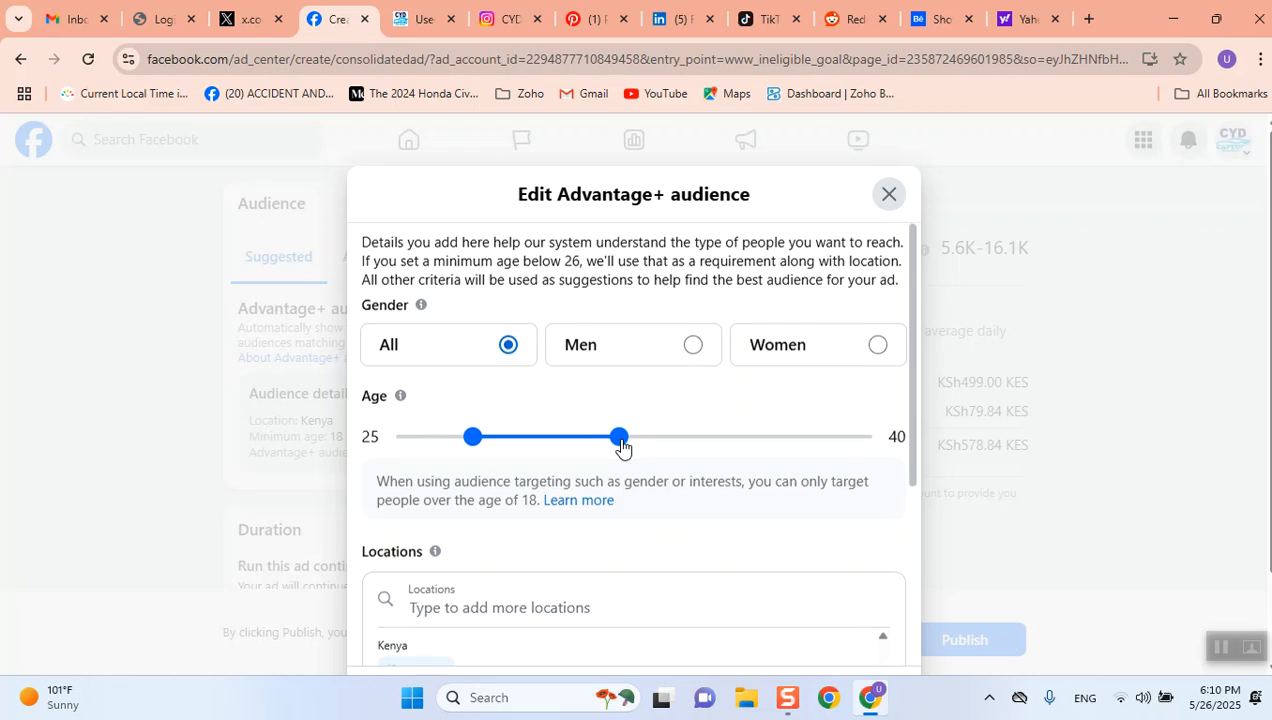
Replace the Kenya location in the audience with the city of Mombasa, Coast Province, Kenya.
scroll(621, 447, down, 3)
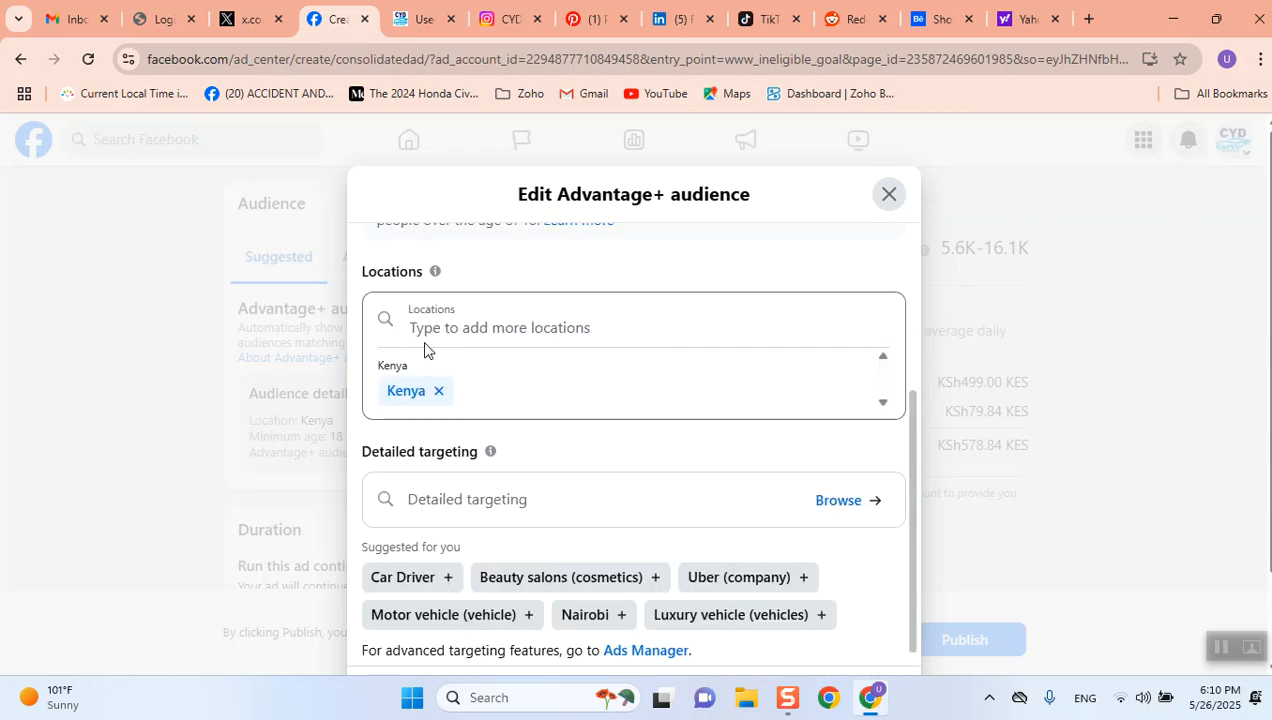
click(439, 391)
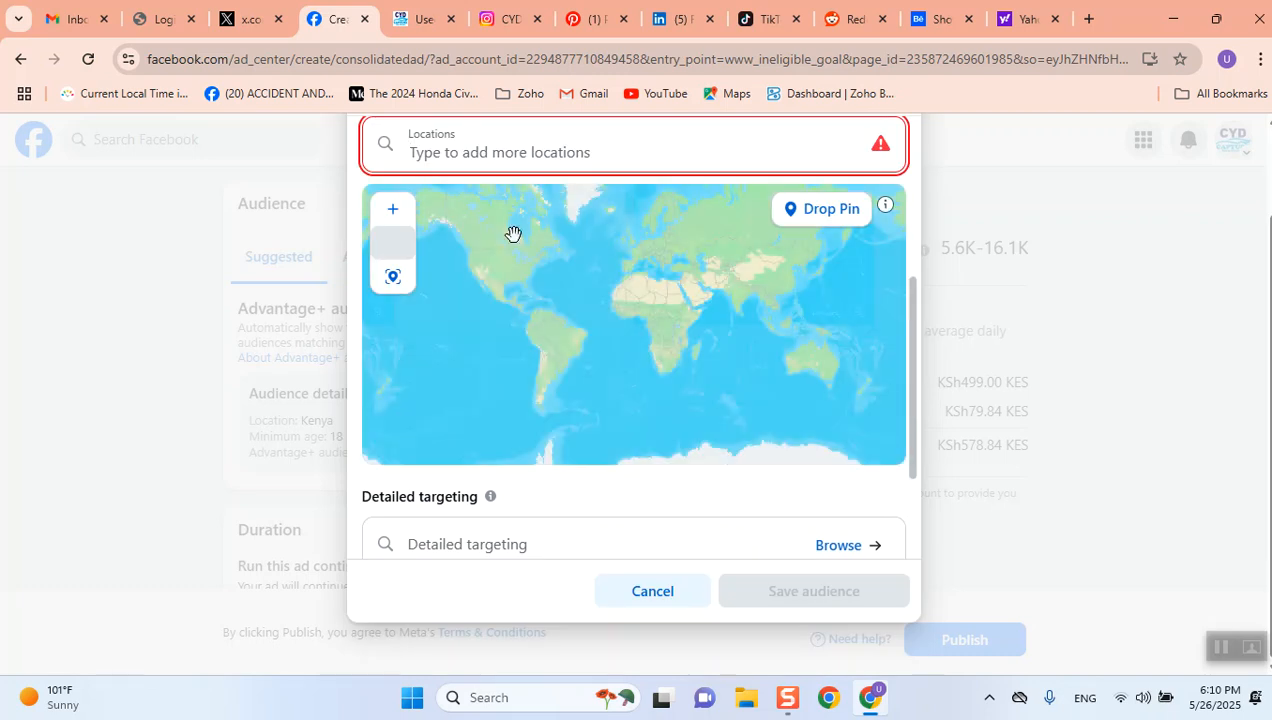
text(mombasa)
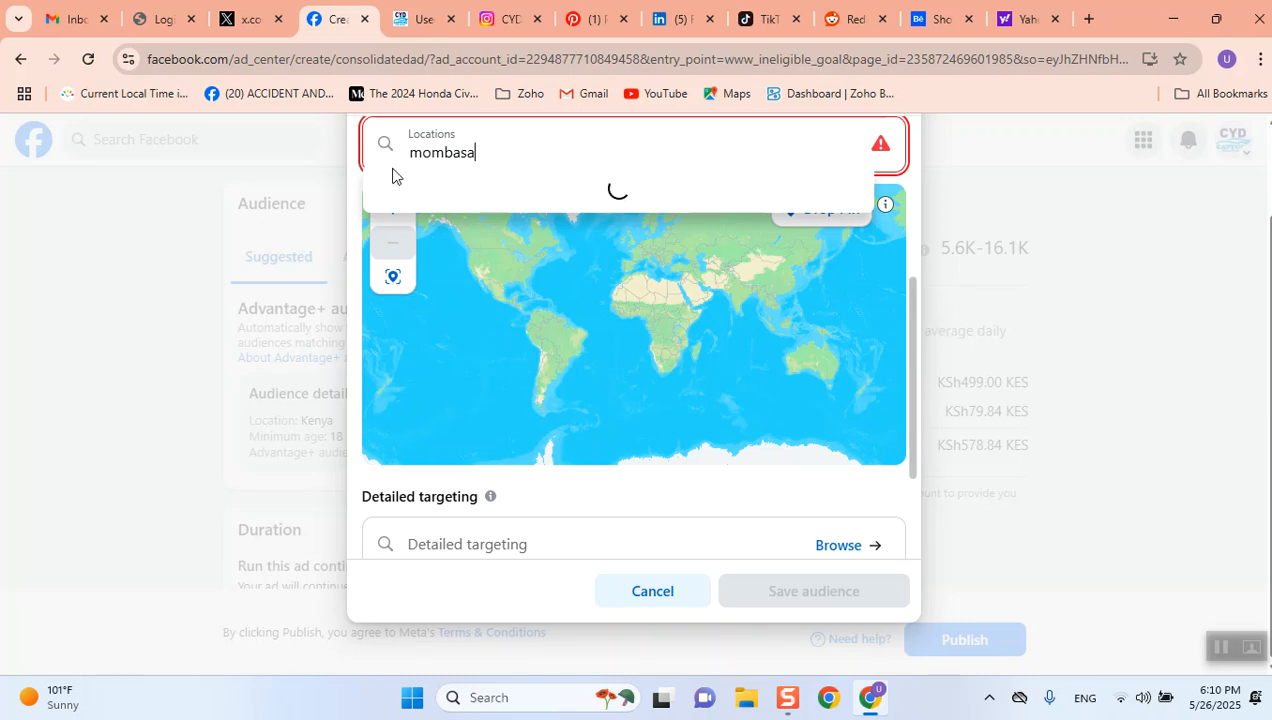
scroll(528, 232, up, 2)
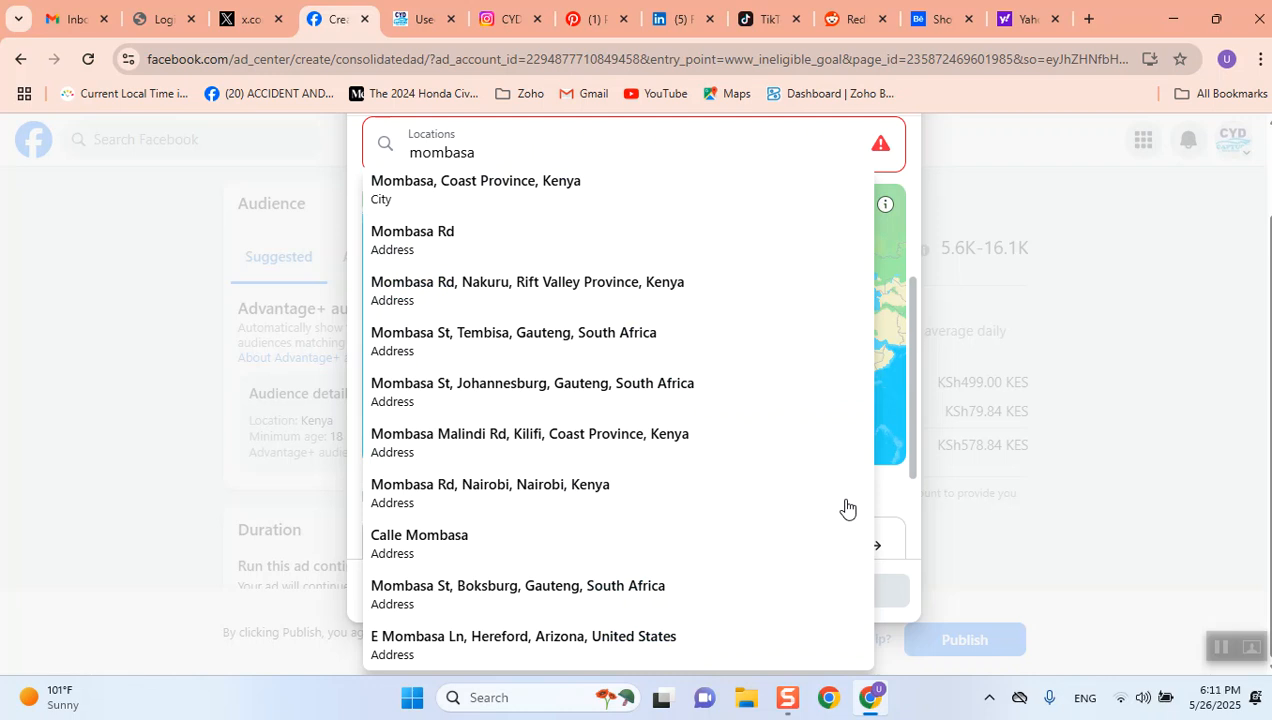
click(518, 185)
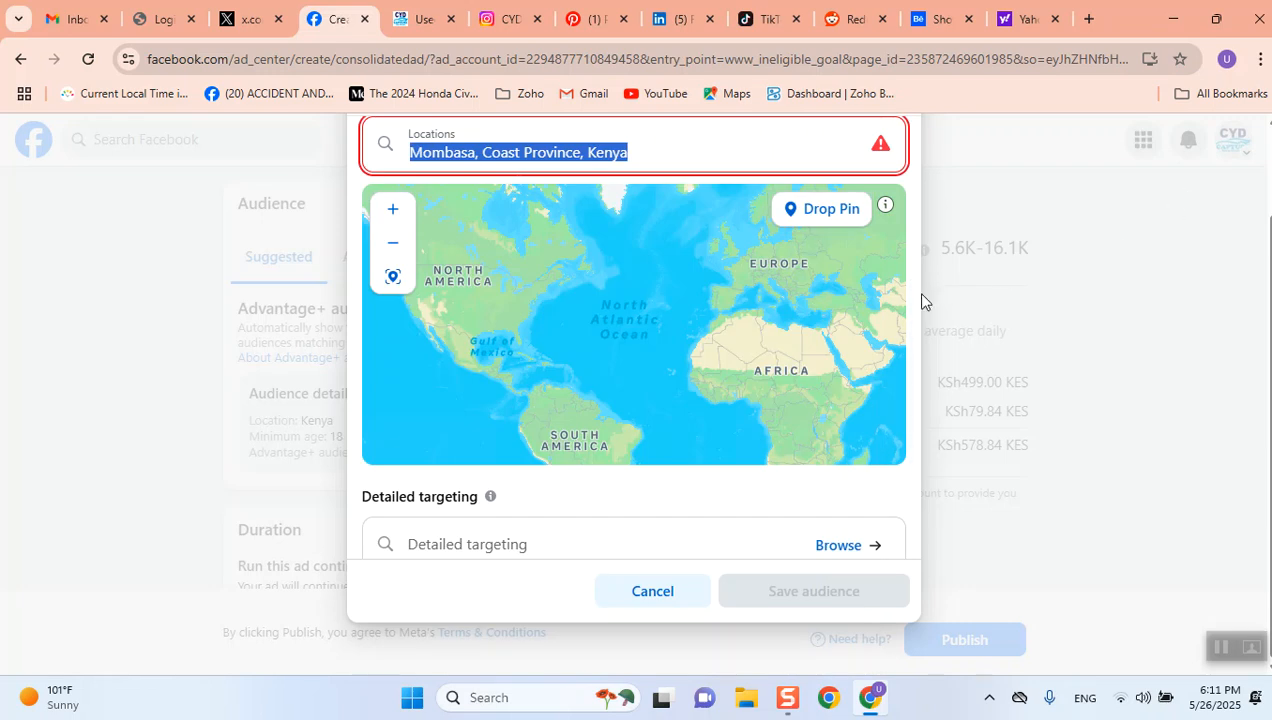
drag(911, 304, 910, 209)
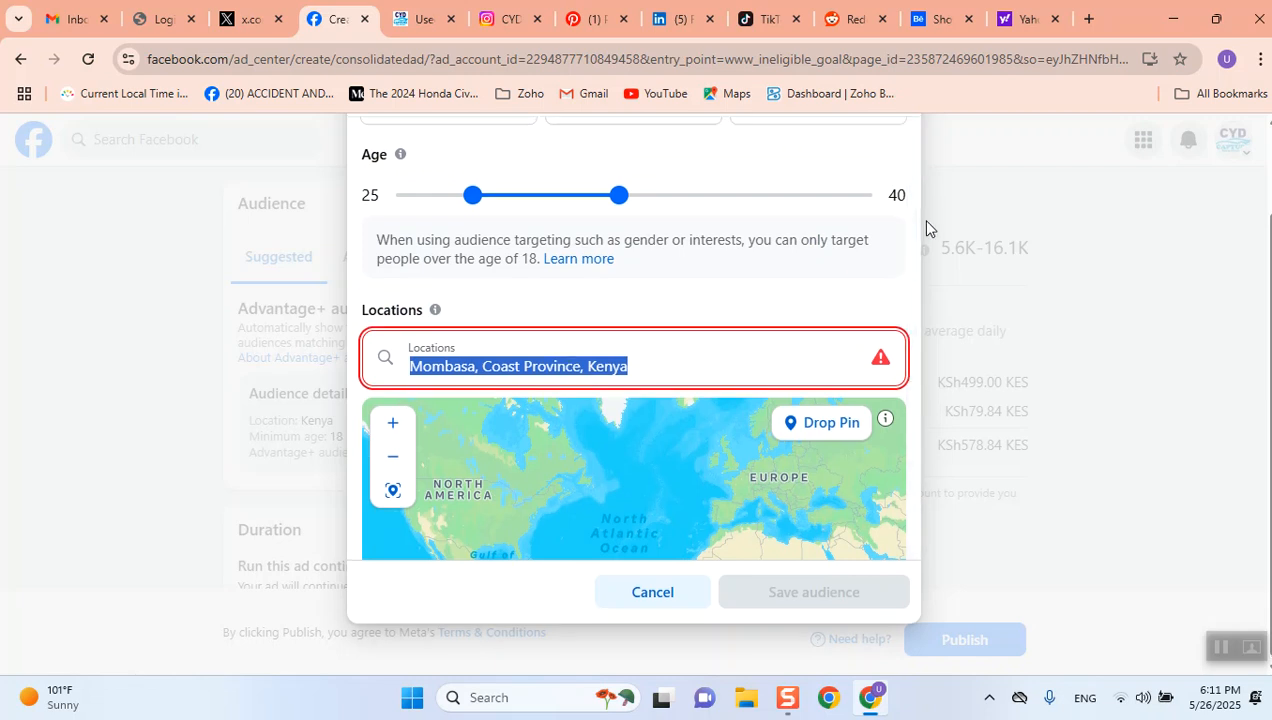
scroll(926, 228, up, 1)
click(679, 462)
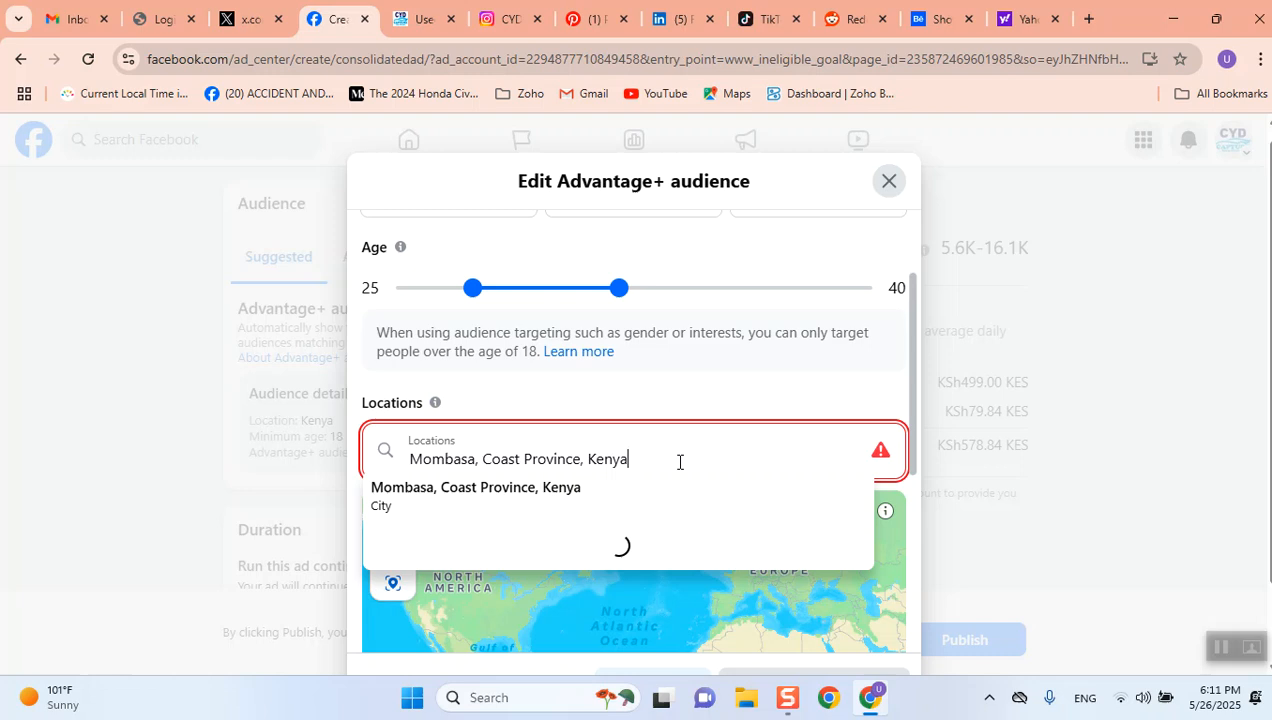
scroll(497, 500, down, 3)
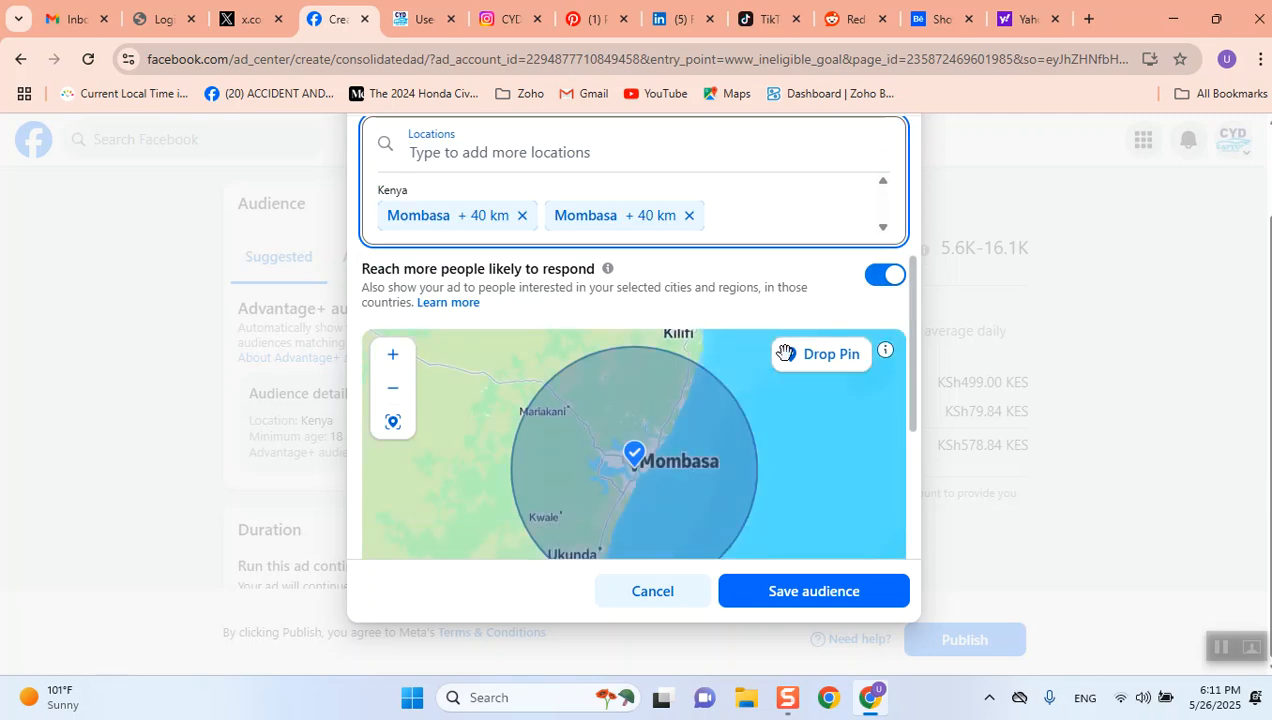
Turn off reaching more people likely to respond and reduce the Mombasa location radius to 18 km.
scroll(934, 300, up, 1)
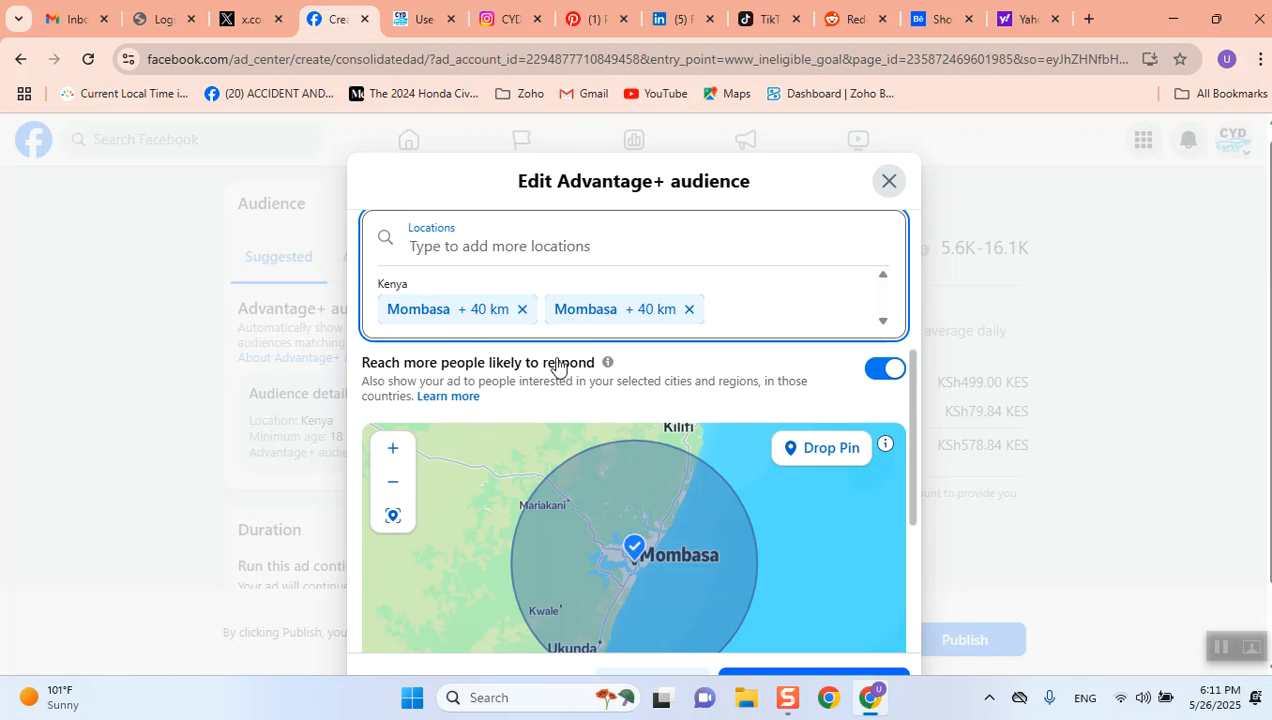
scroll(570, 372, up, 2)
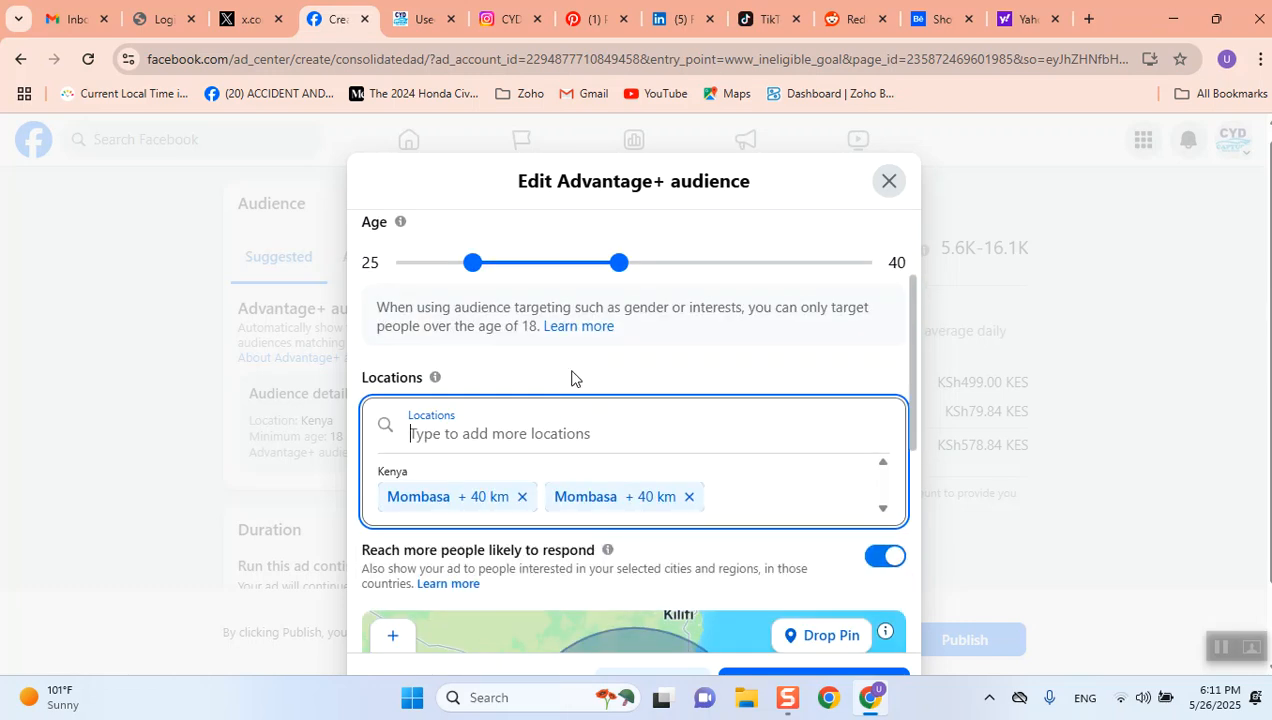
scroll(571, 377, down, 2)
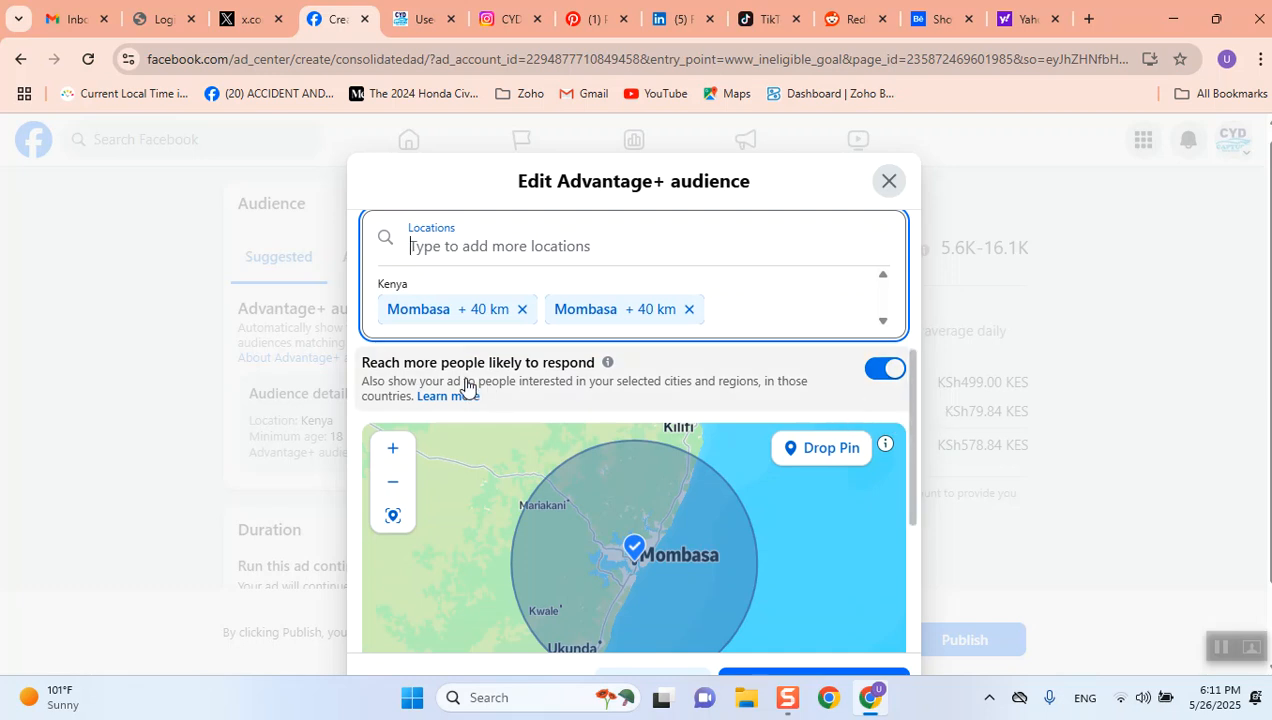
click(885, 368)
scroll(879, 359, down, 2)
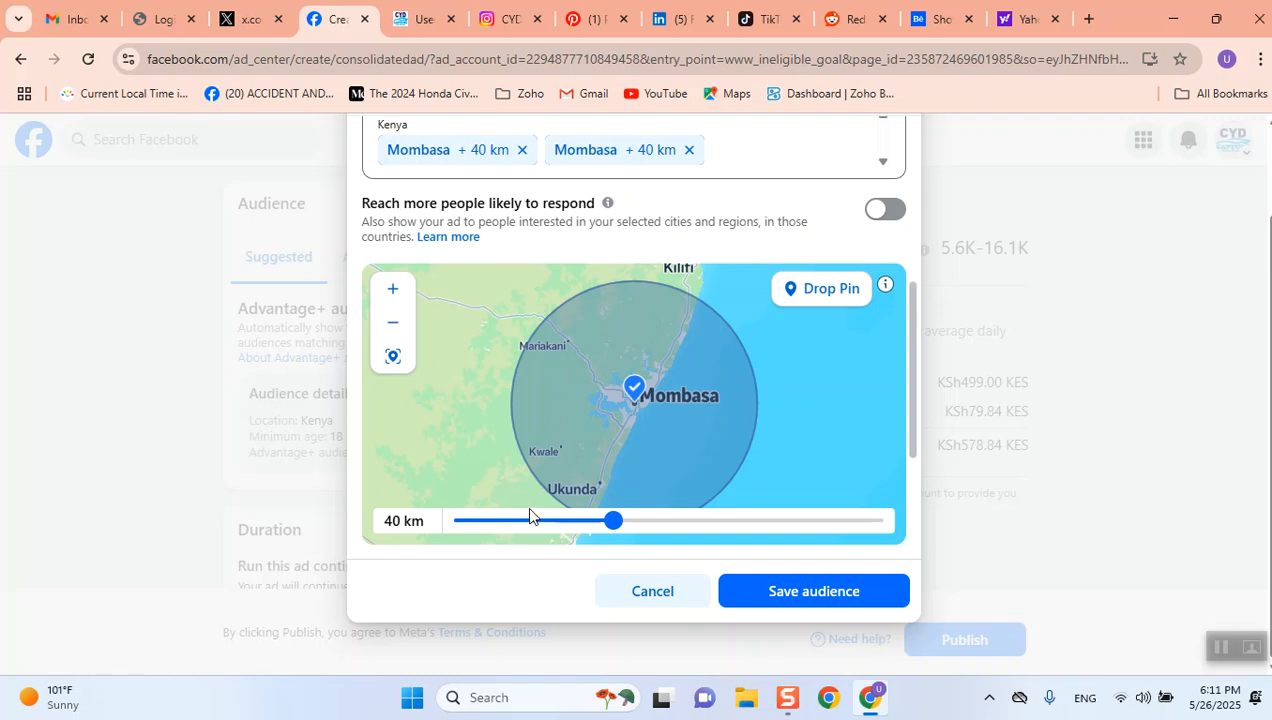
drag(613, 520, 465, 530)
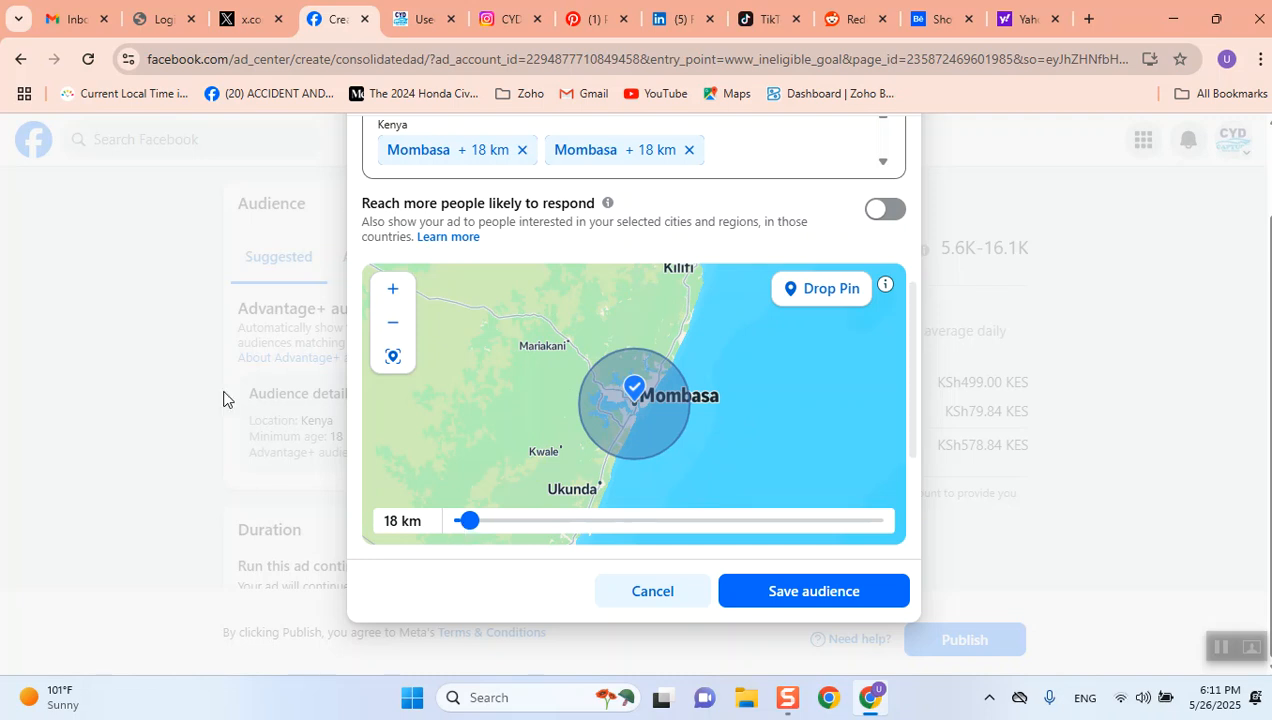
Drop a location pin inland north of Mariakani with a 7 km radius, and save the audience.
click(812, 293)
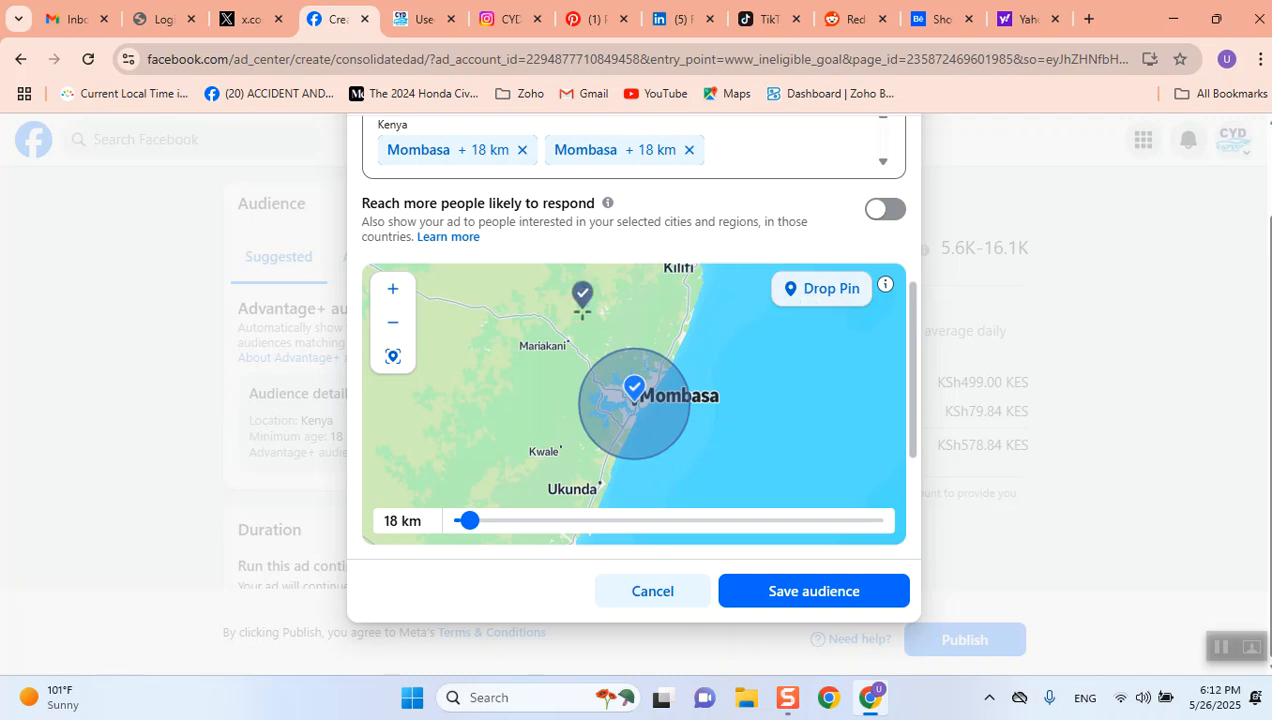
click(585, 312)
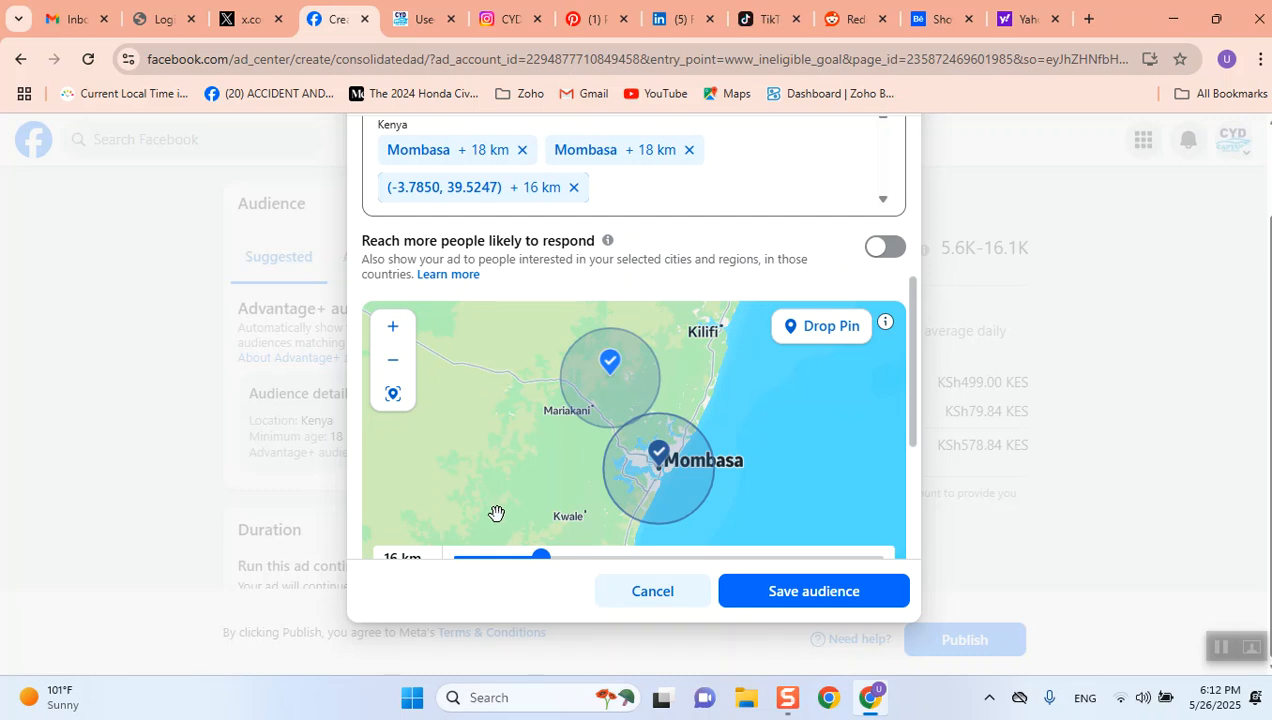
drag(540, 563, 494, 556)
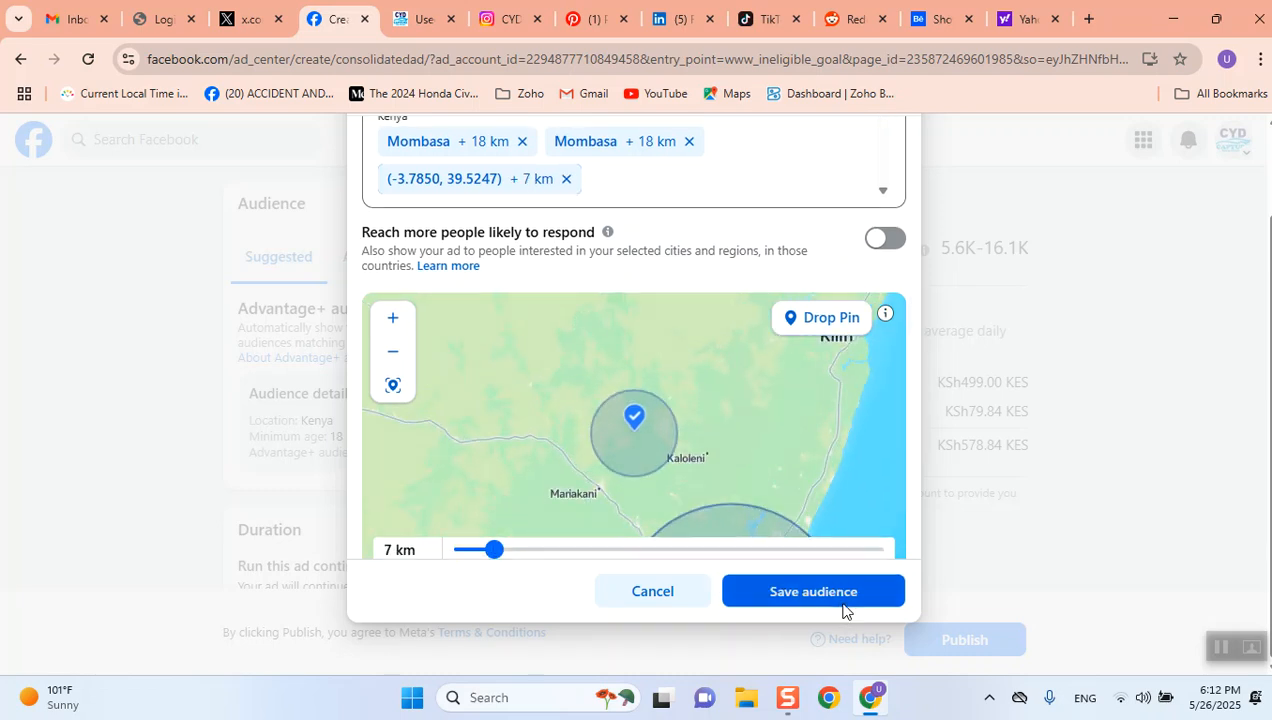
click(843, 602)
scroll(426, 530, down, 2)
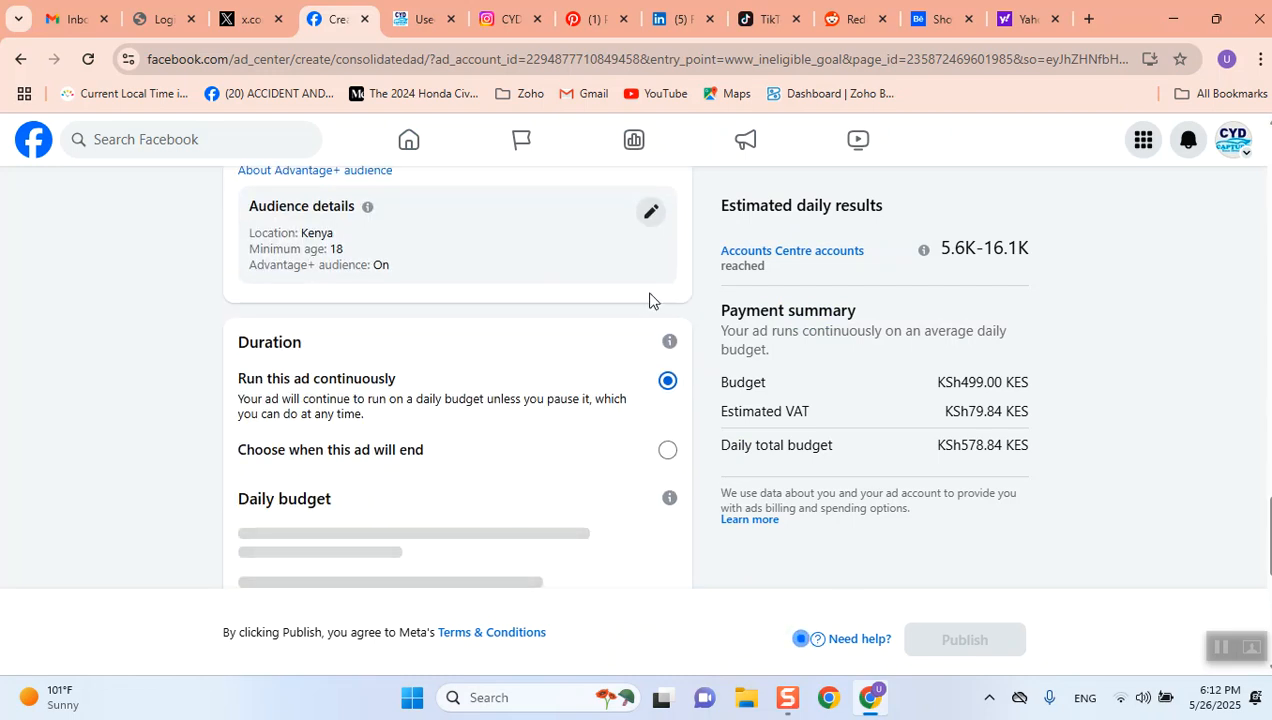
Try to browse the detailed targeting options in the Advantage+ audience details, and dismiss the error notice.
click(651, 211)
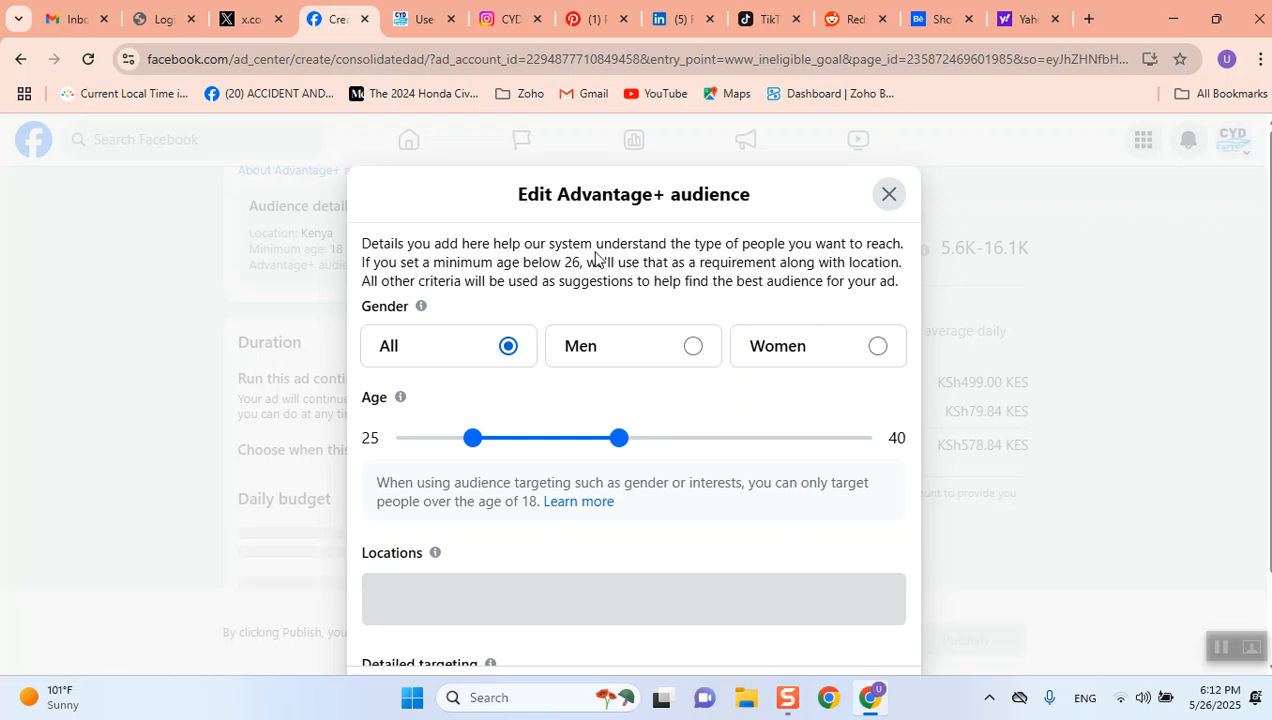
scroll(502, 375, down, 3)
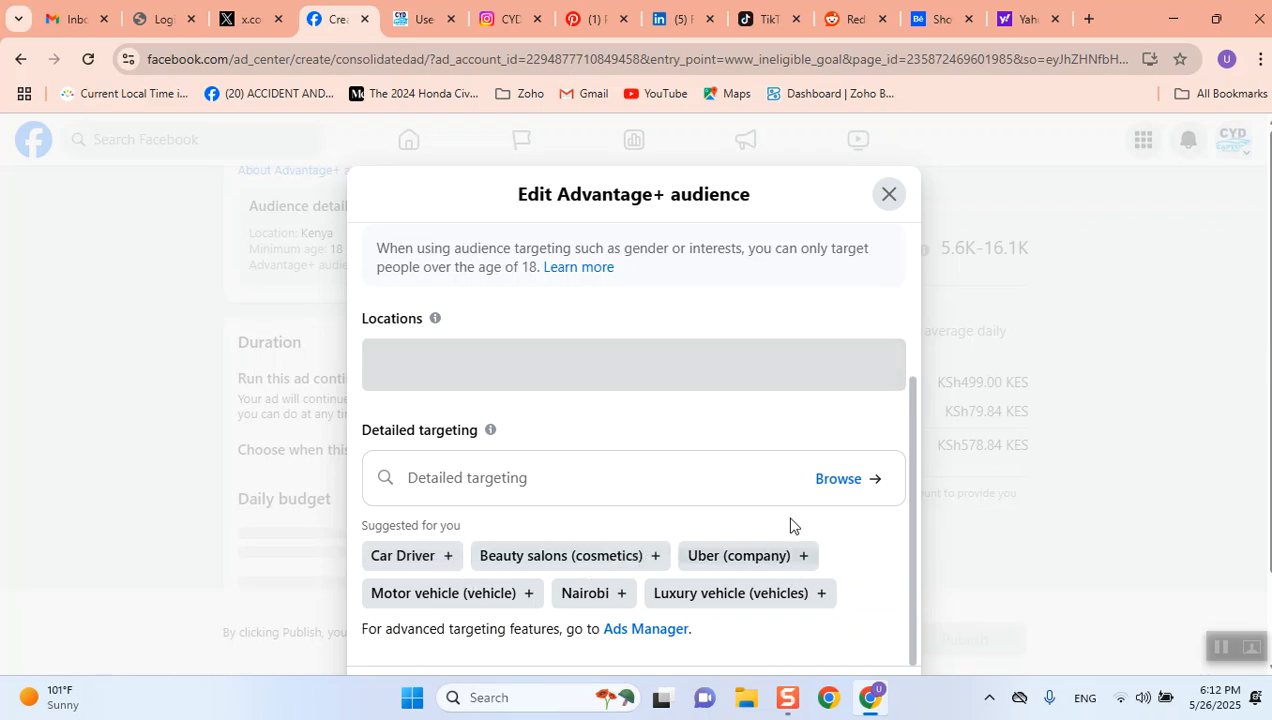
click(840, 477)
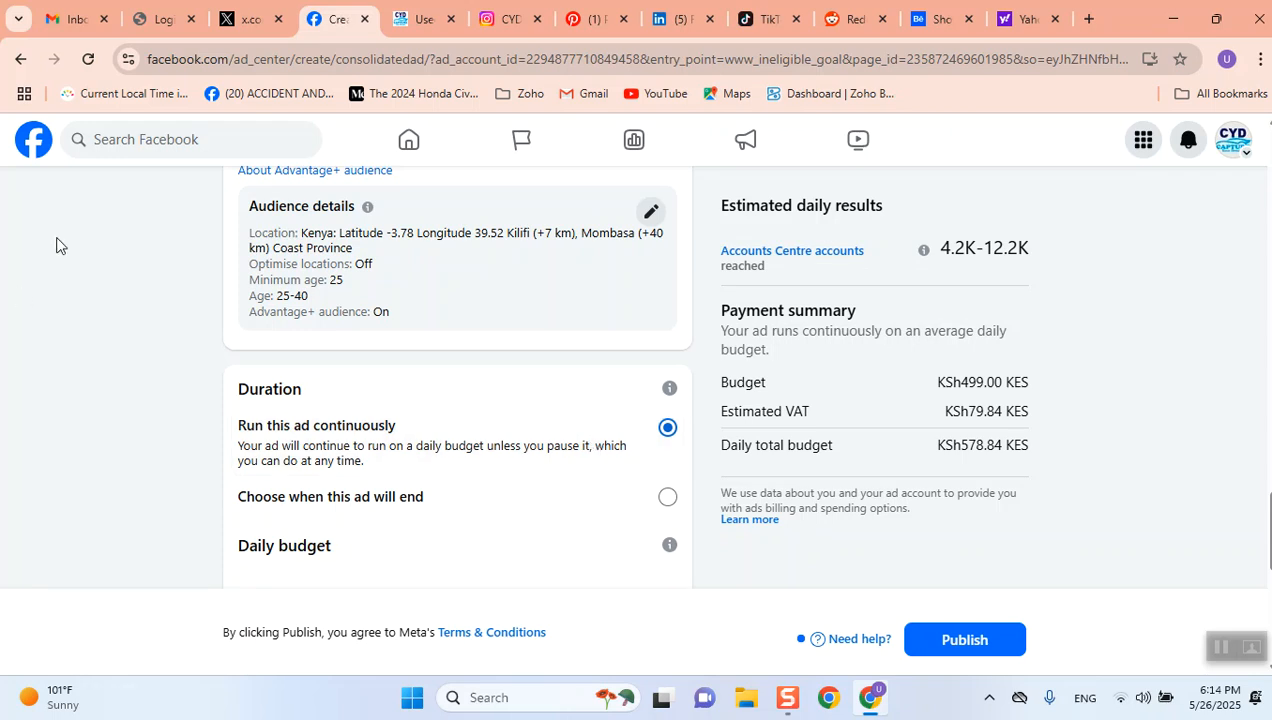
scroll(412, 430, up, 2)
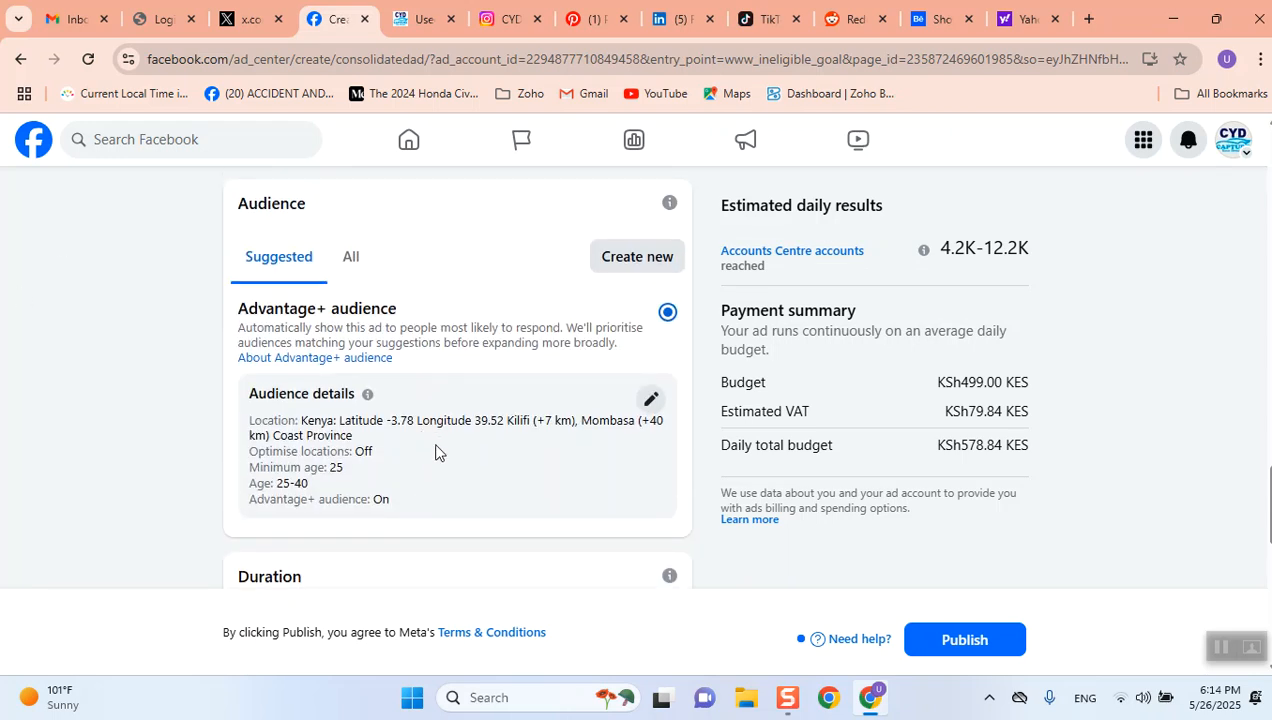
click(649, 401)
scroll(651, 411, down, 3)
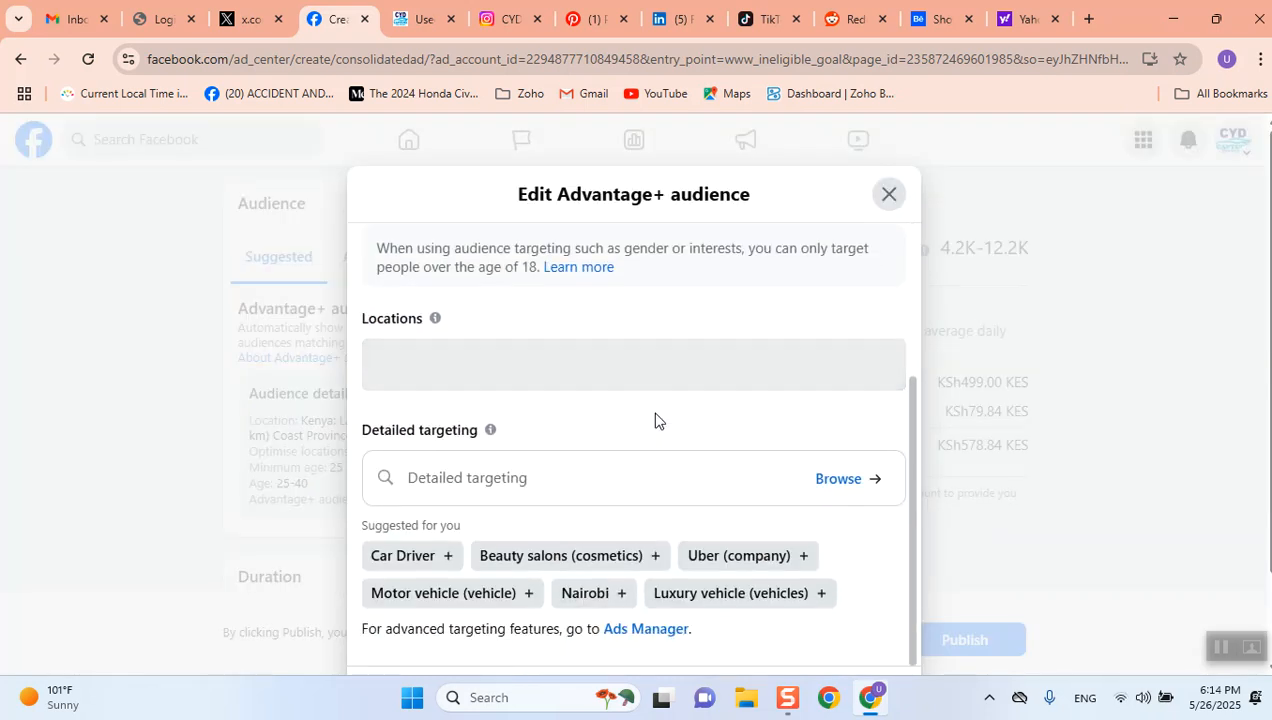
click(838, 478)
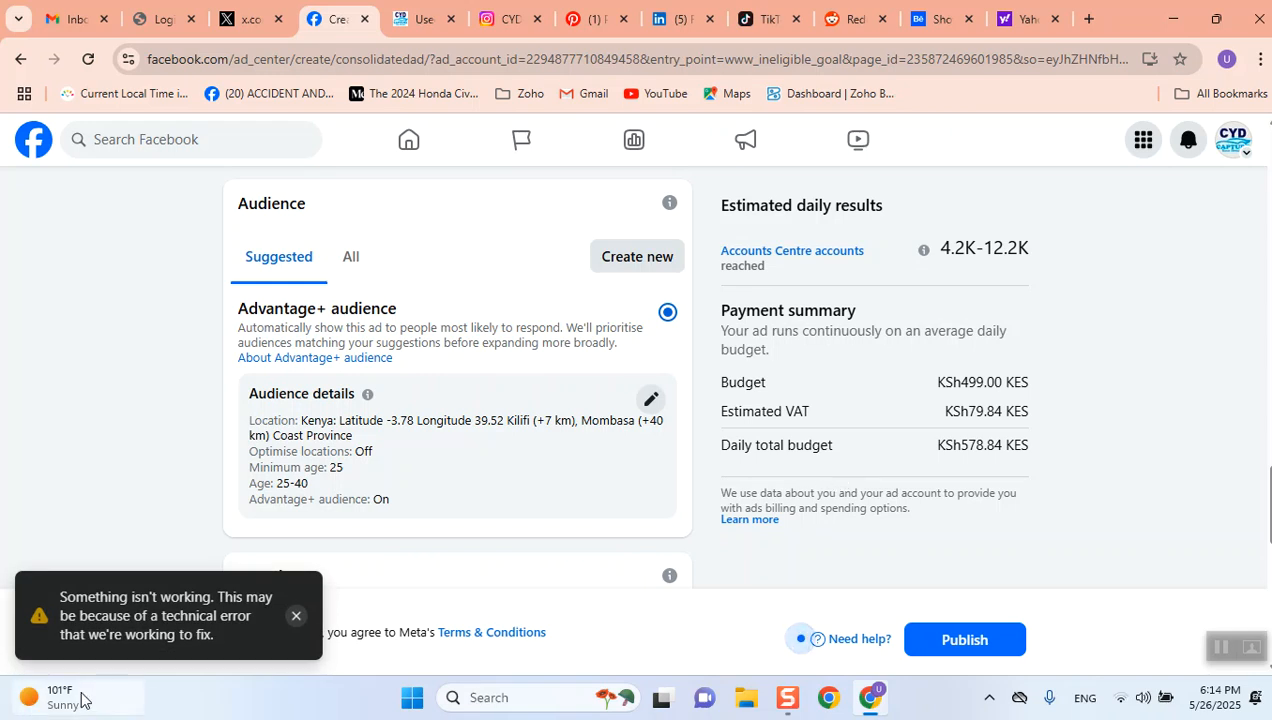
click(297, 617)
Choose when the ad will end and set its duration to 4 days, ending 30 May 2025.
scroll(463, 439, down, 2)
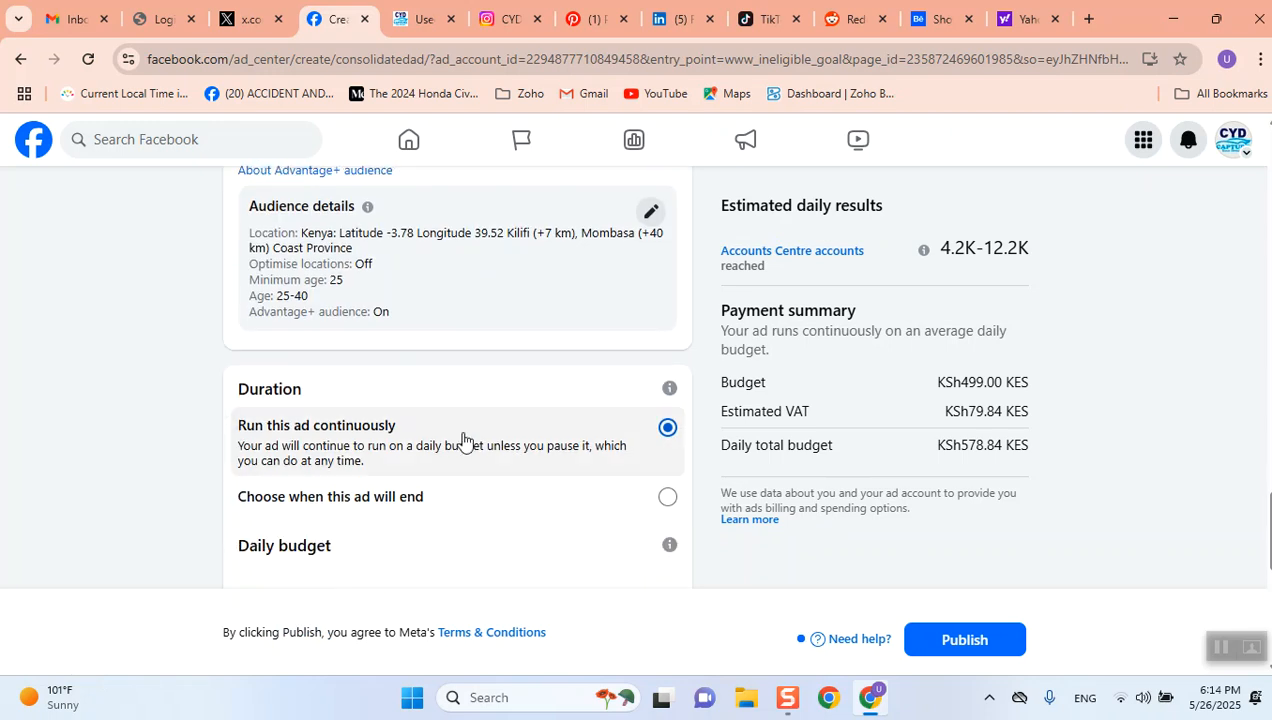
scroll(463, 439, down, 2)
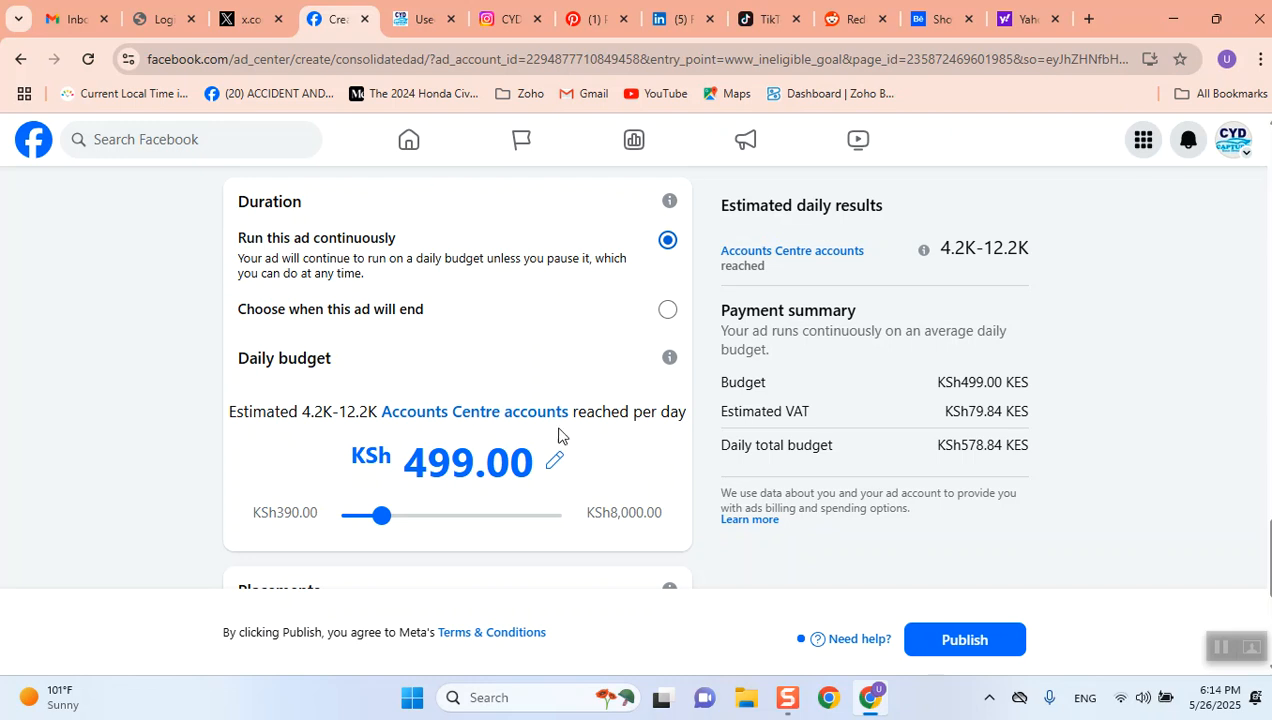
click(669, 314)
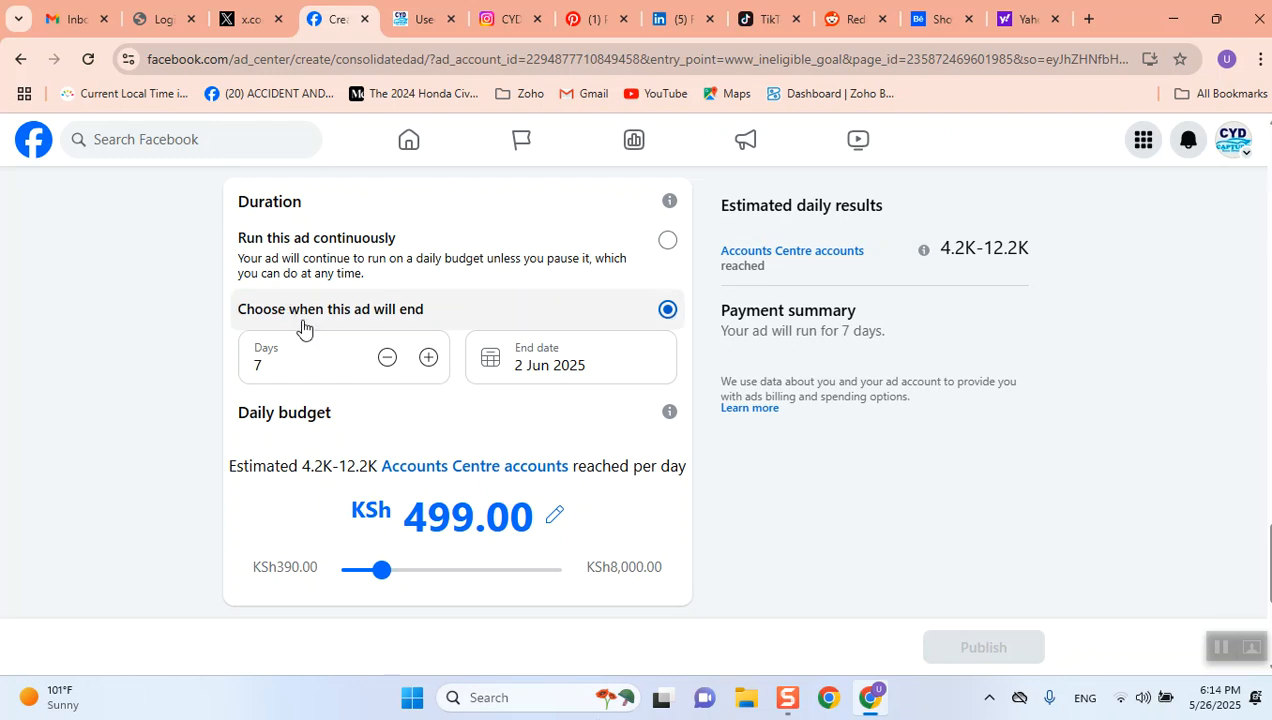
click(387, 358)
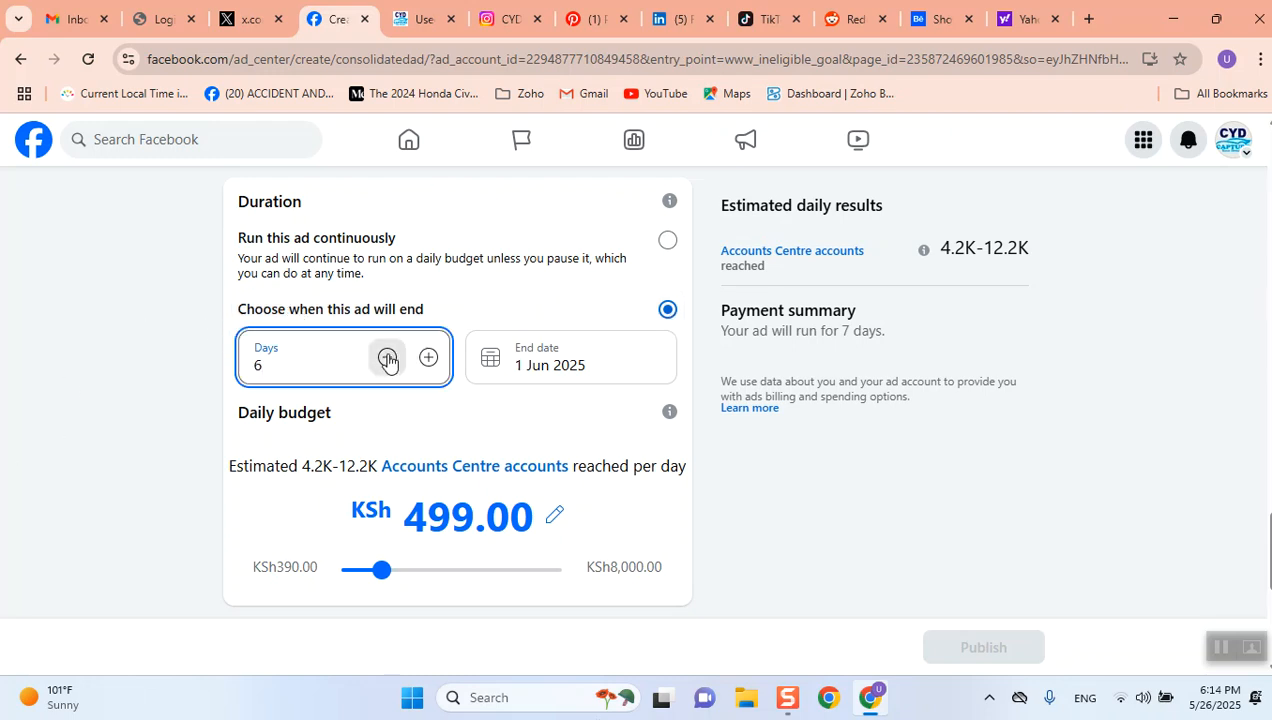
click(387, 358)
click(387, 358)
click(387, 358)
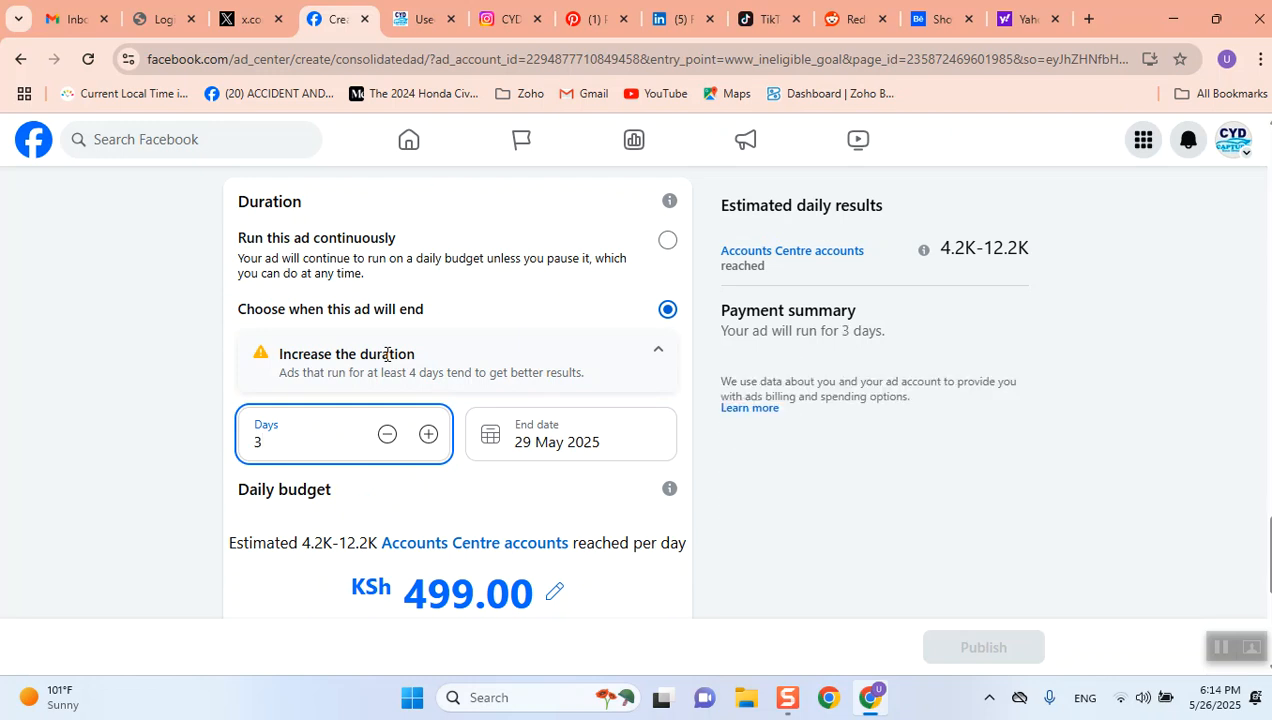
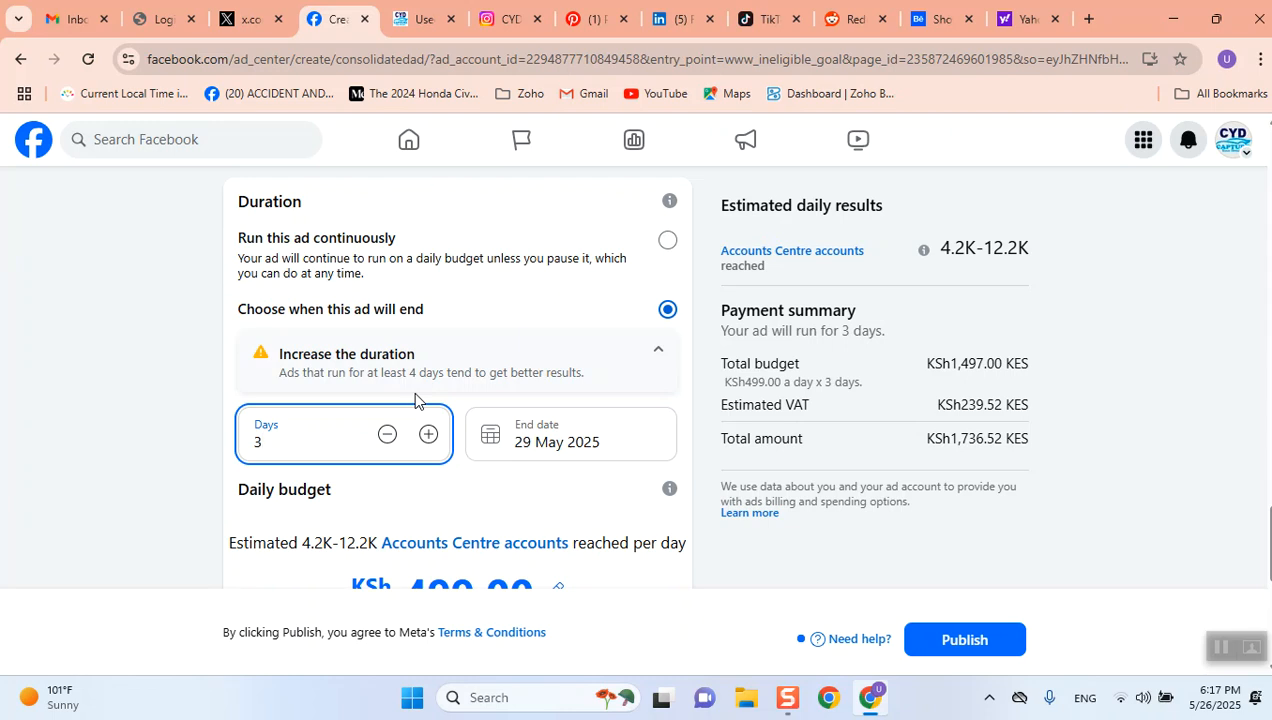
click(424, 435)
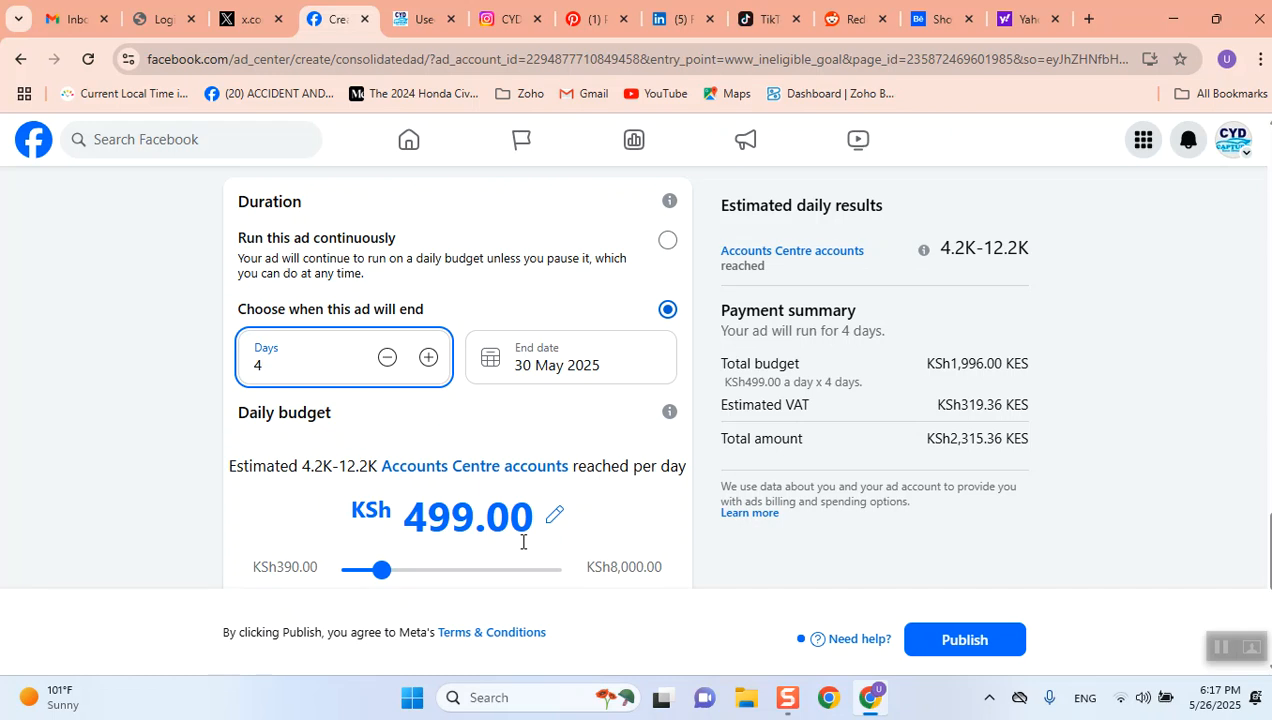
Lower the ad's daily budget to the KSh390.00 minimum.
click(554, 515)
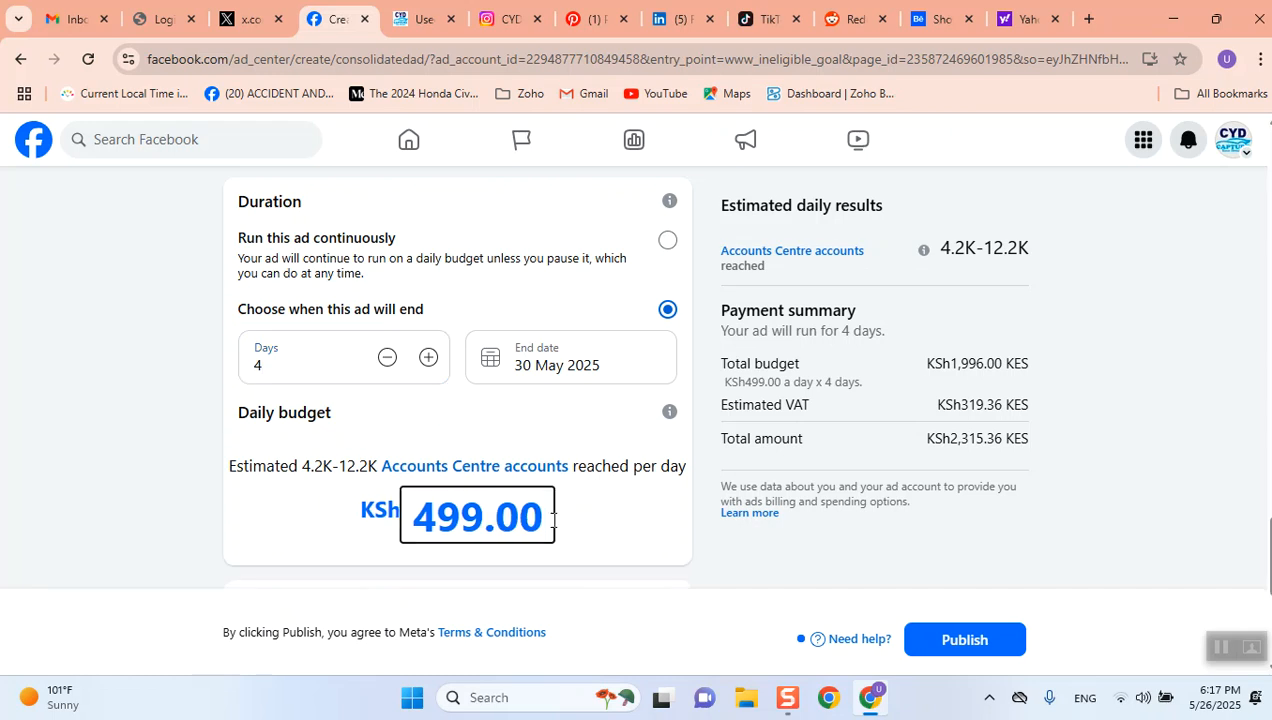
drag(547, 517, 399, 503)
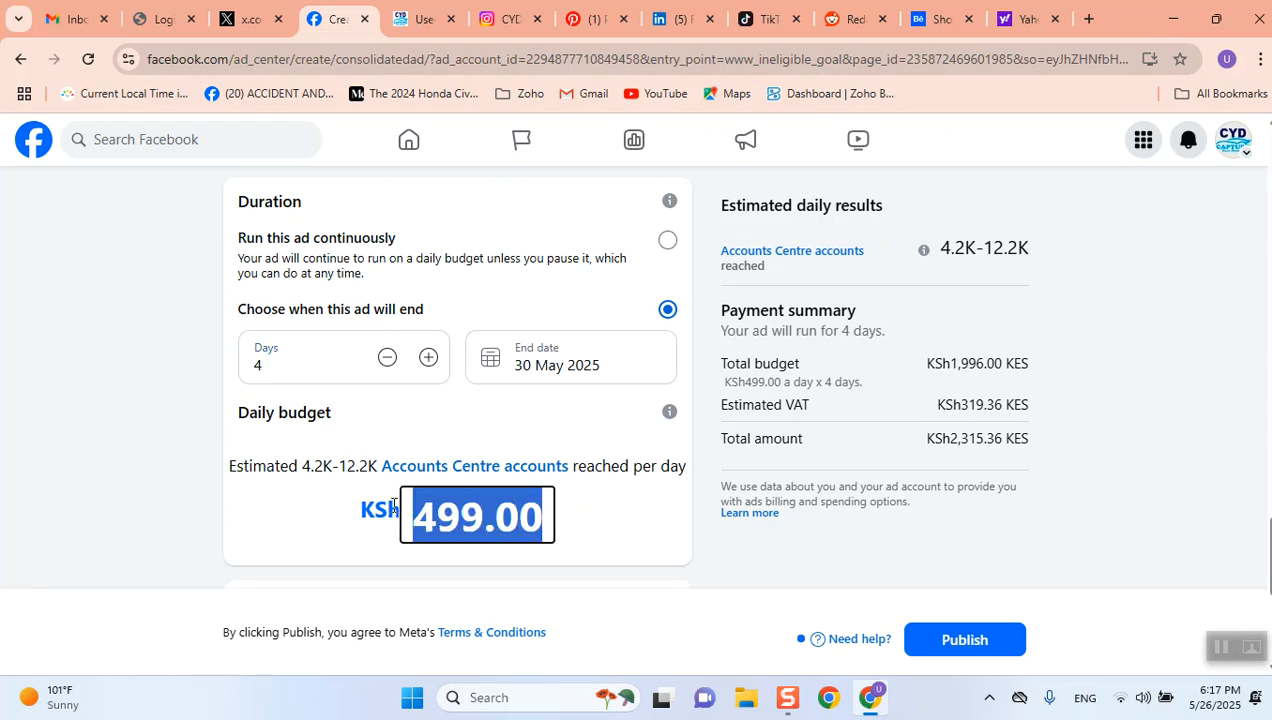
text(1)
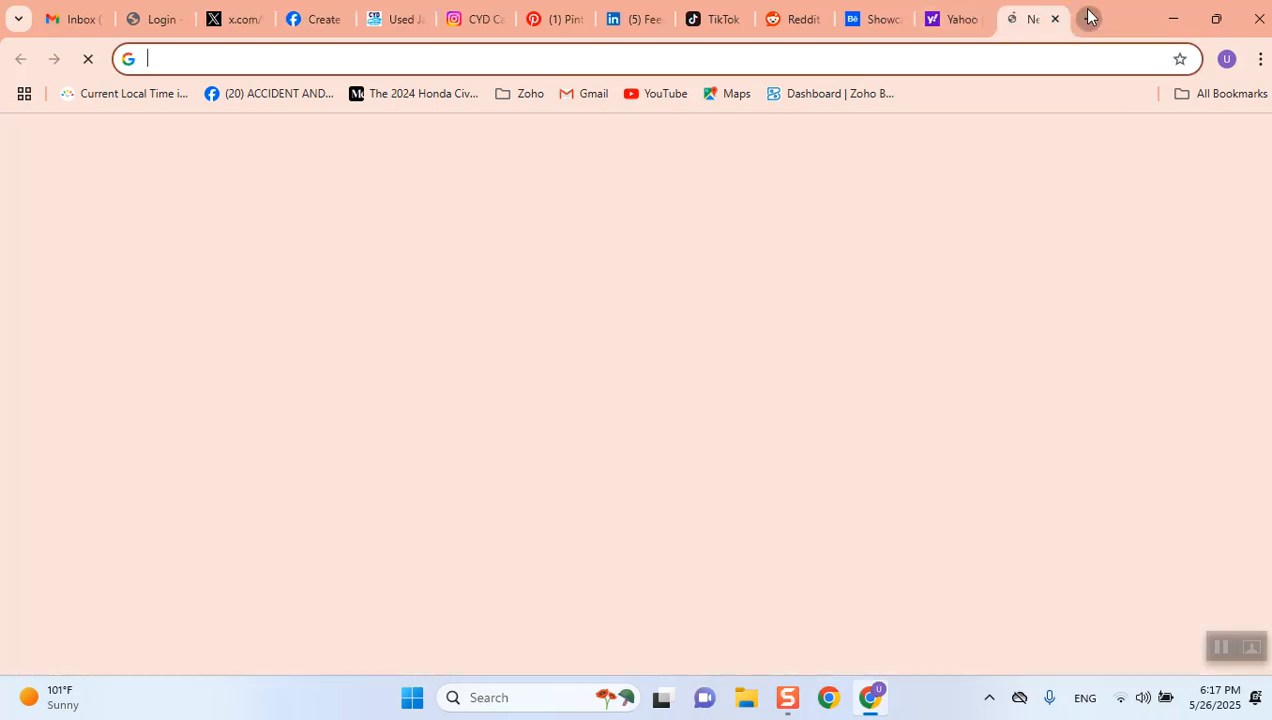
Search Google in a new browser tab for "ksh into dollars".
click(1088, 18)
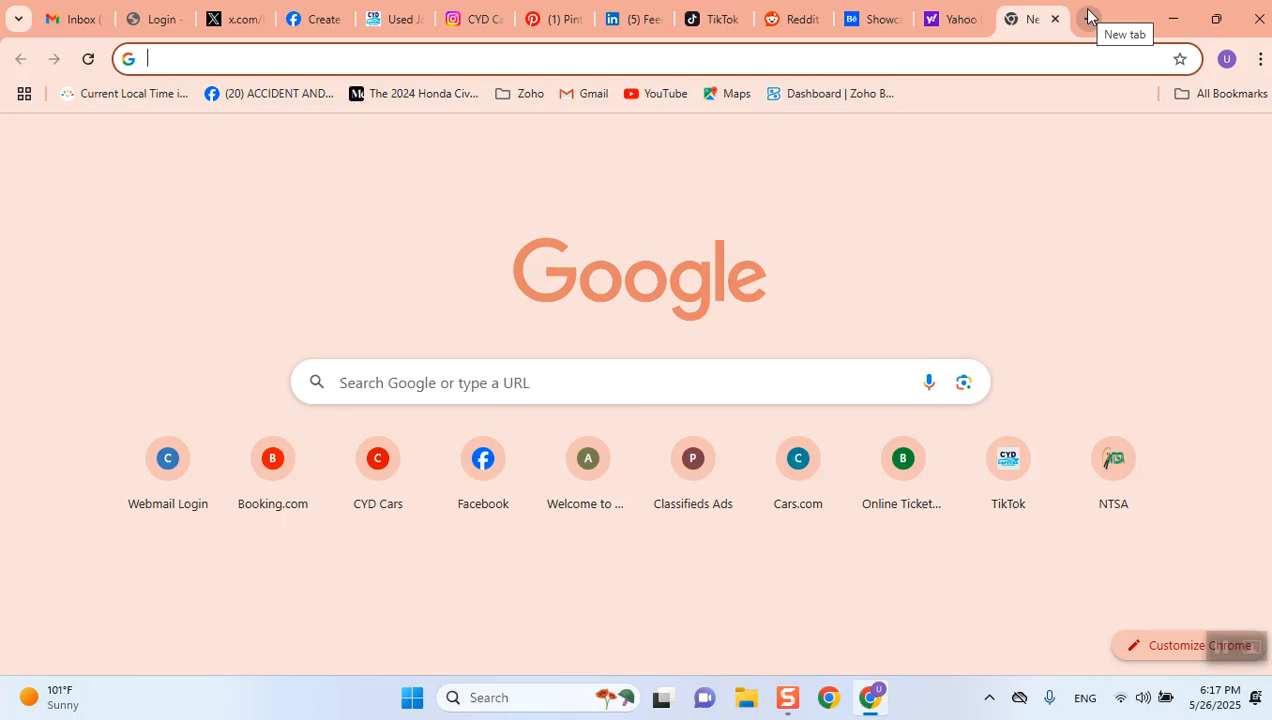
text(ksh oi)
key(BackSpace)
key(BackSpace)
text(into dollars)
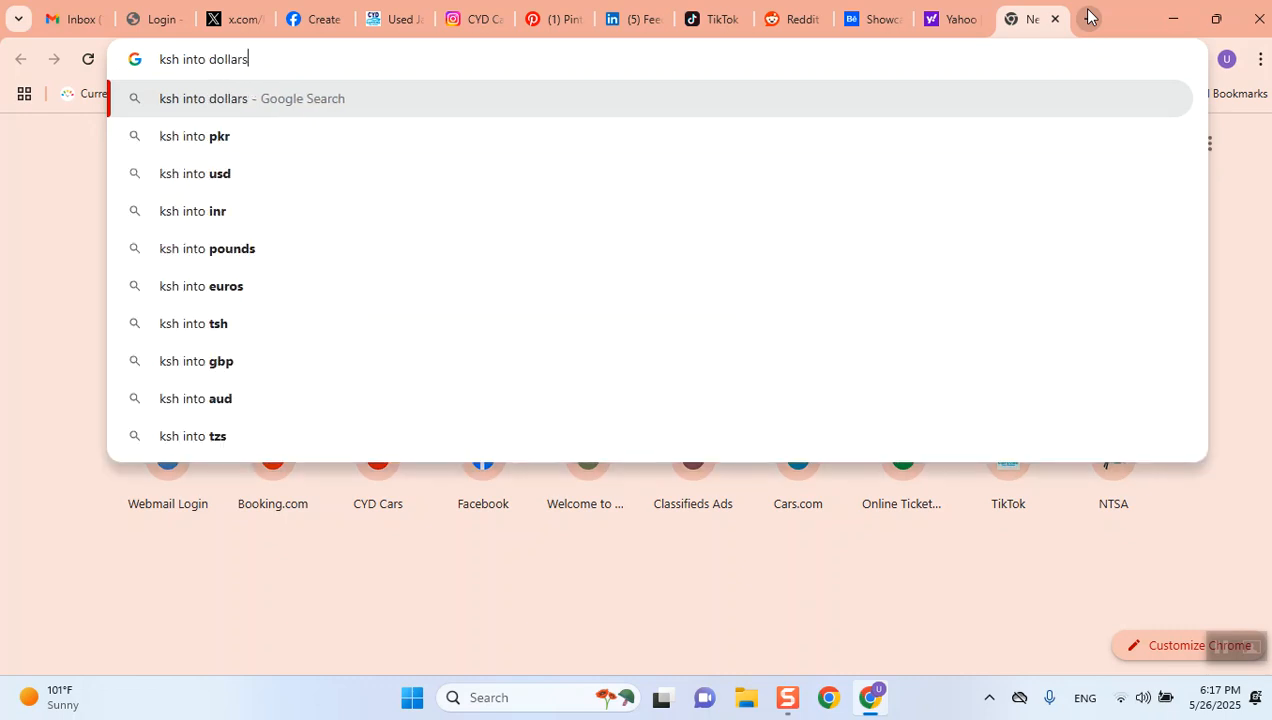
key(Return)
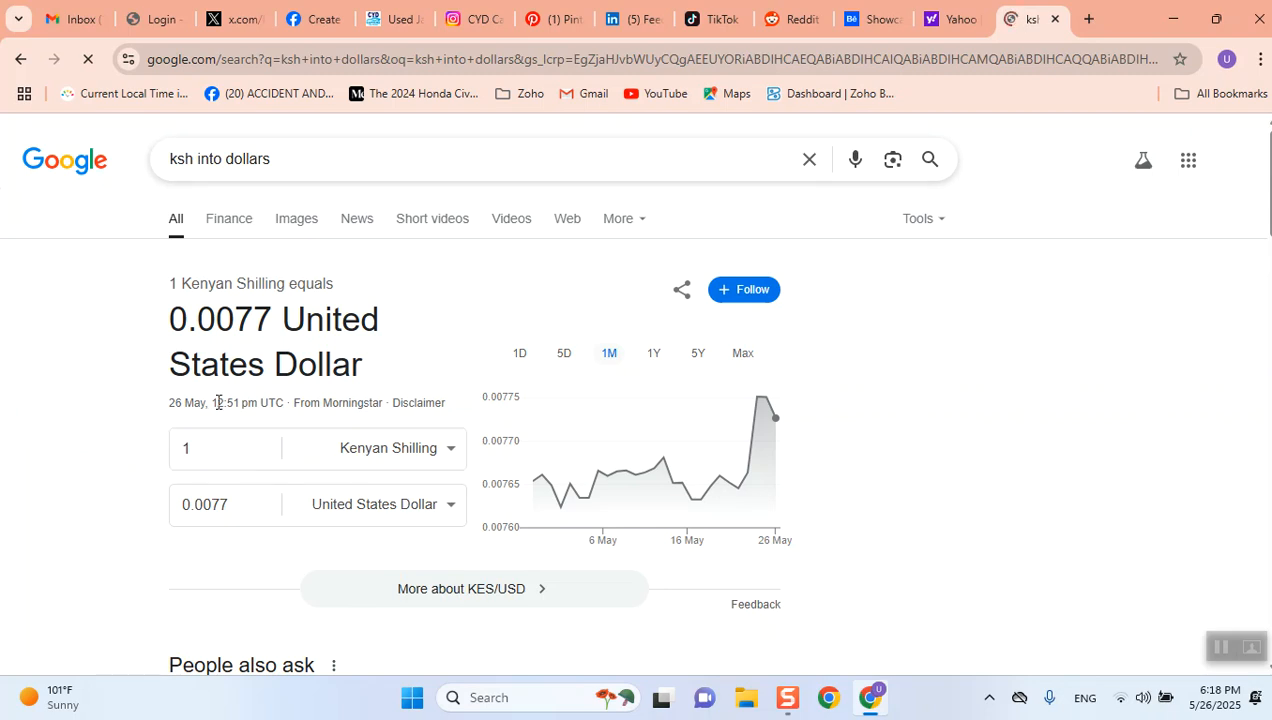
Change the Google search to "dollars into ksh" to check the reverse exchange rate.
triple_click(307, 156)
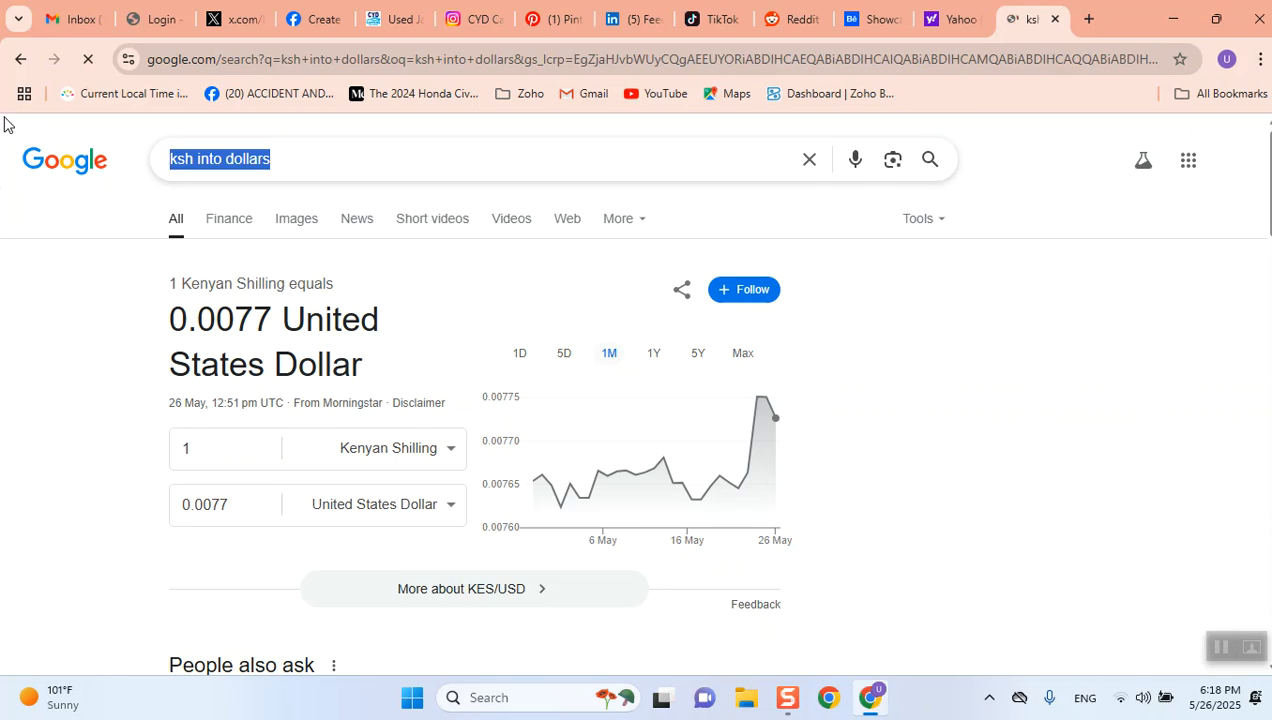
text(dollars in)
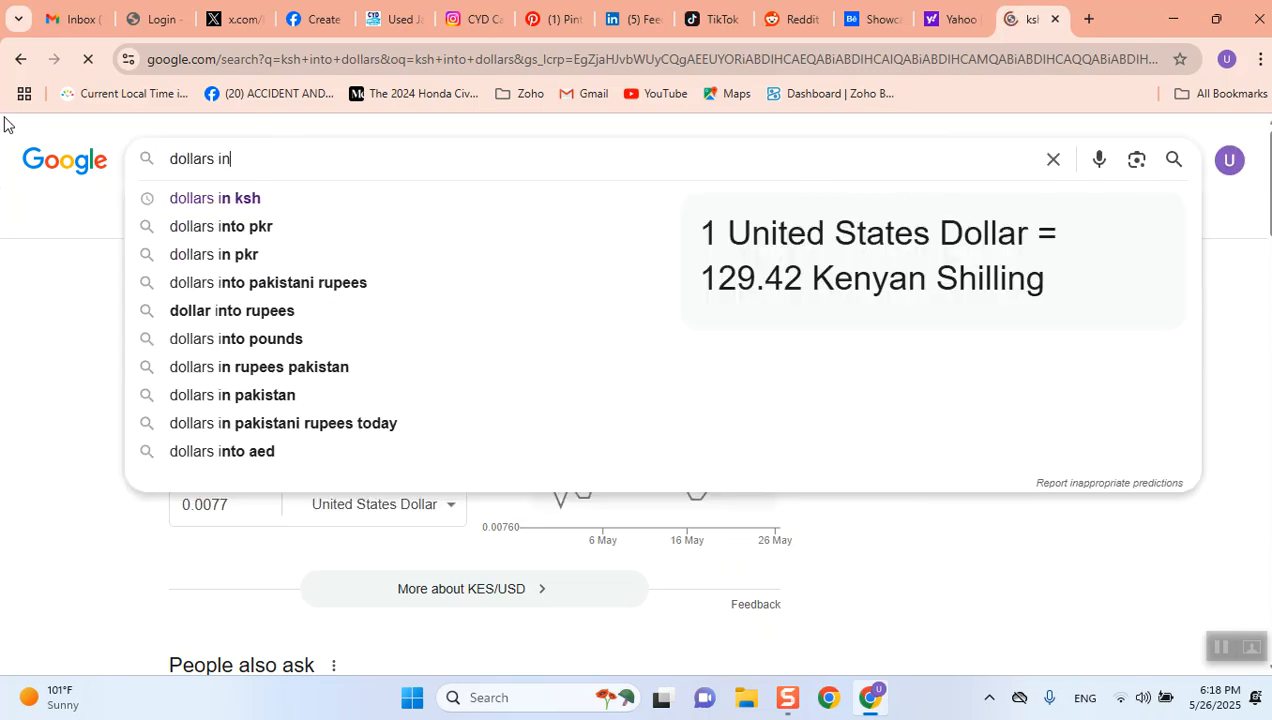
text(to ksh)
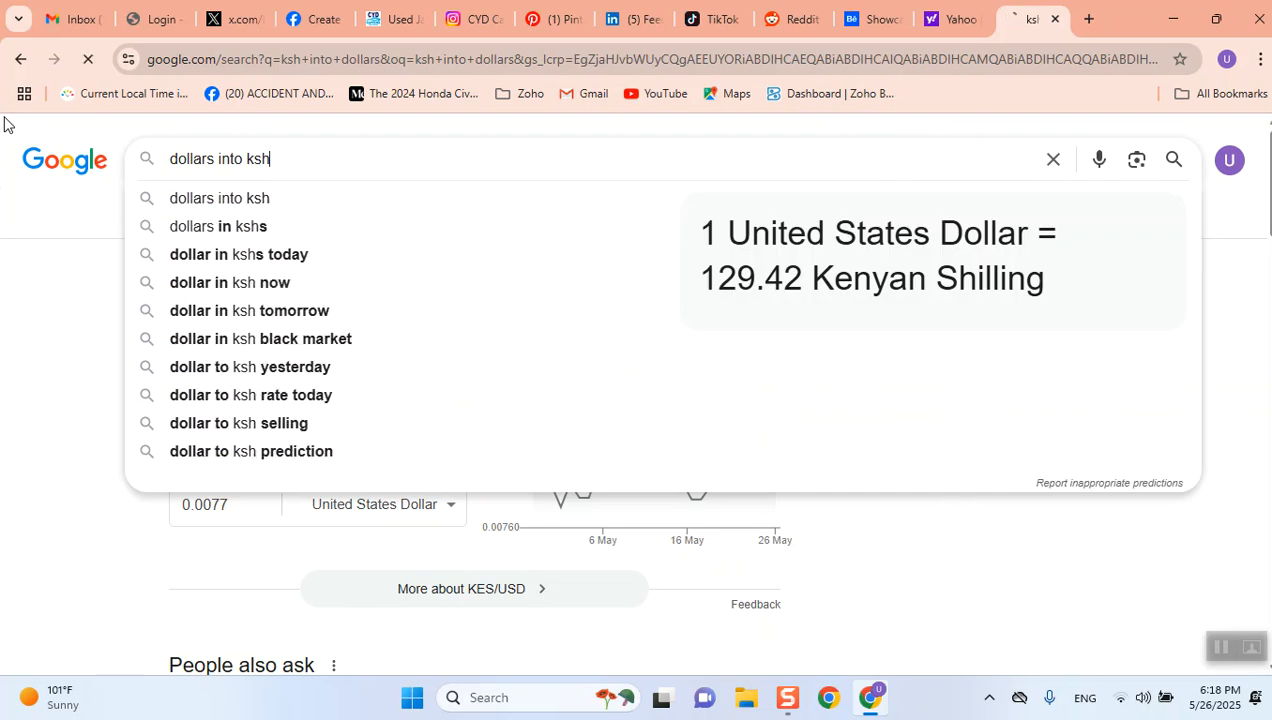
key(Return)
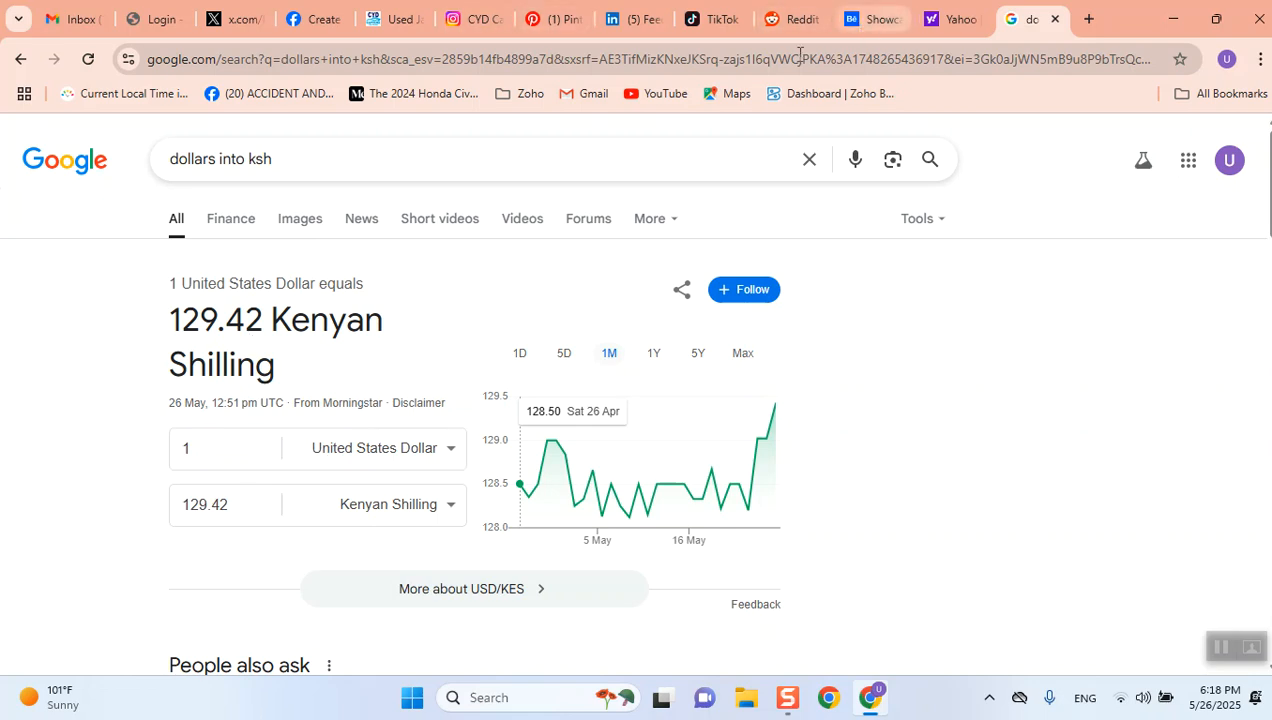
Return to the Facebook ad setup and finish editing the daily budget at KSh390.00.
click(395, 19)
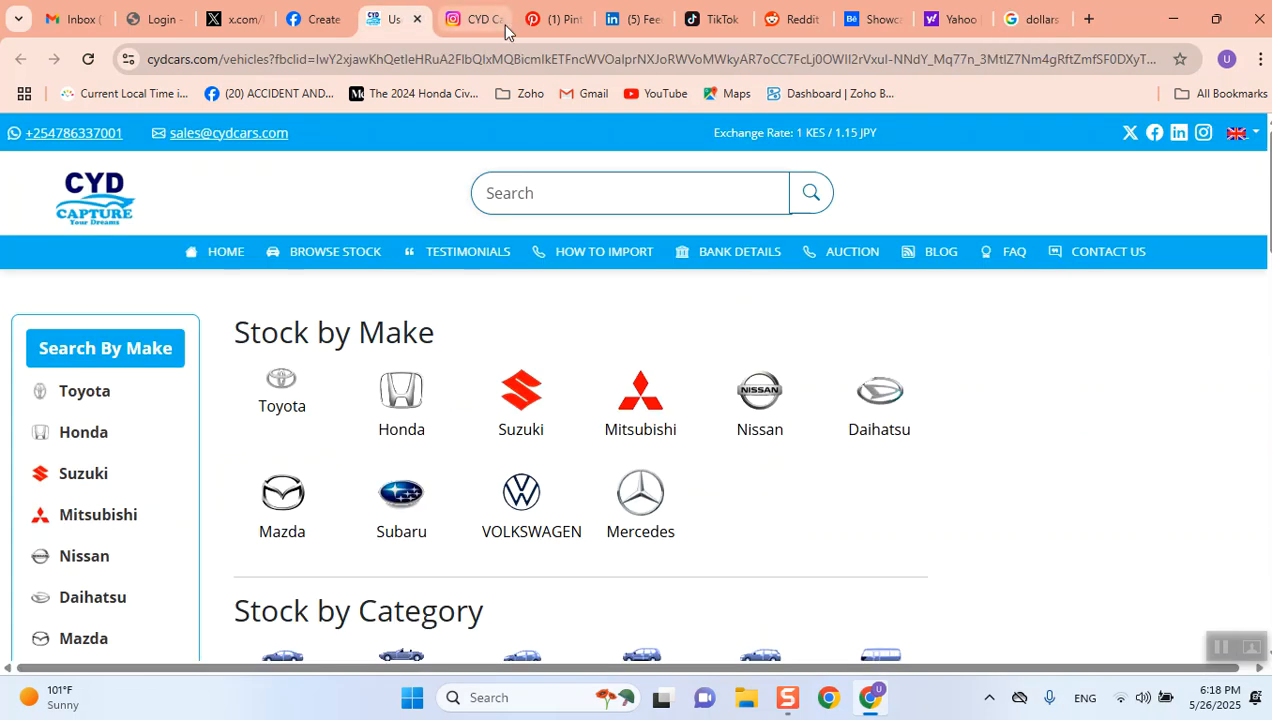
click(327, 22)
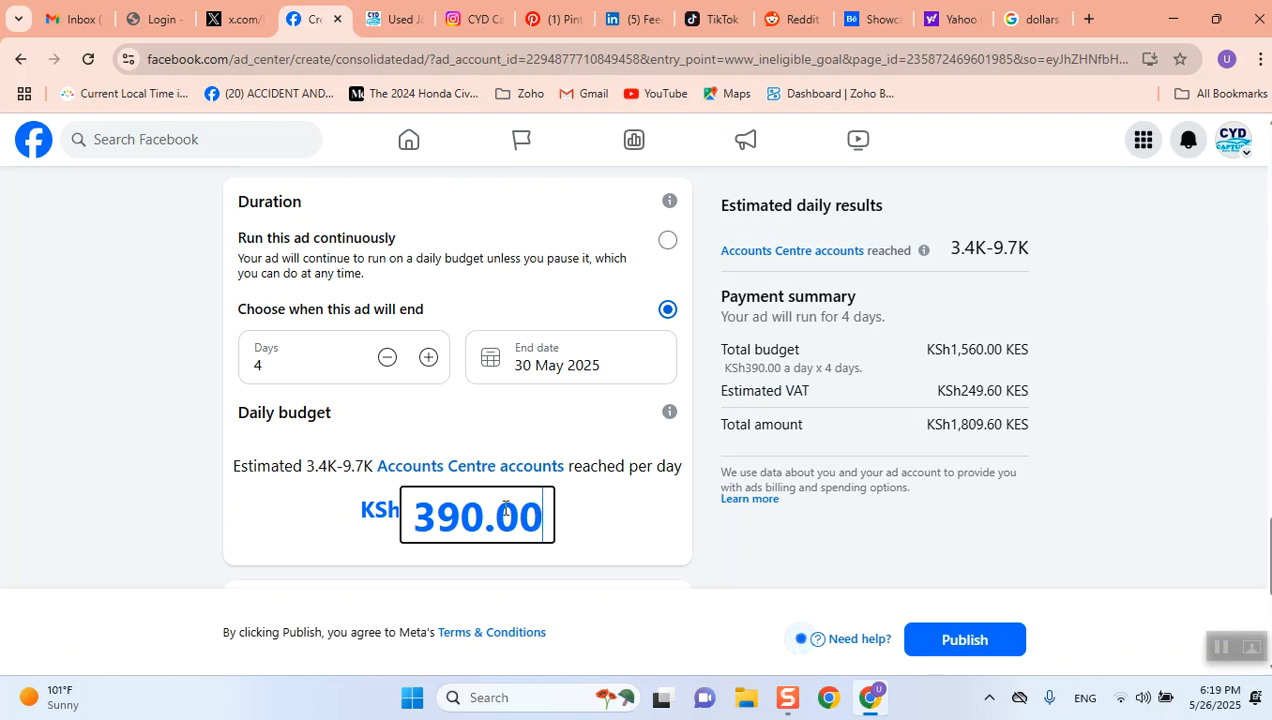
drag(541, 518, 386, 507)
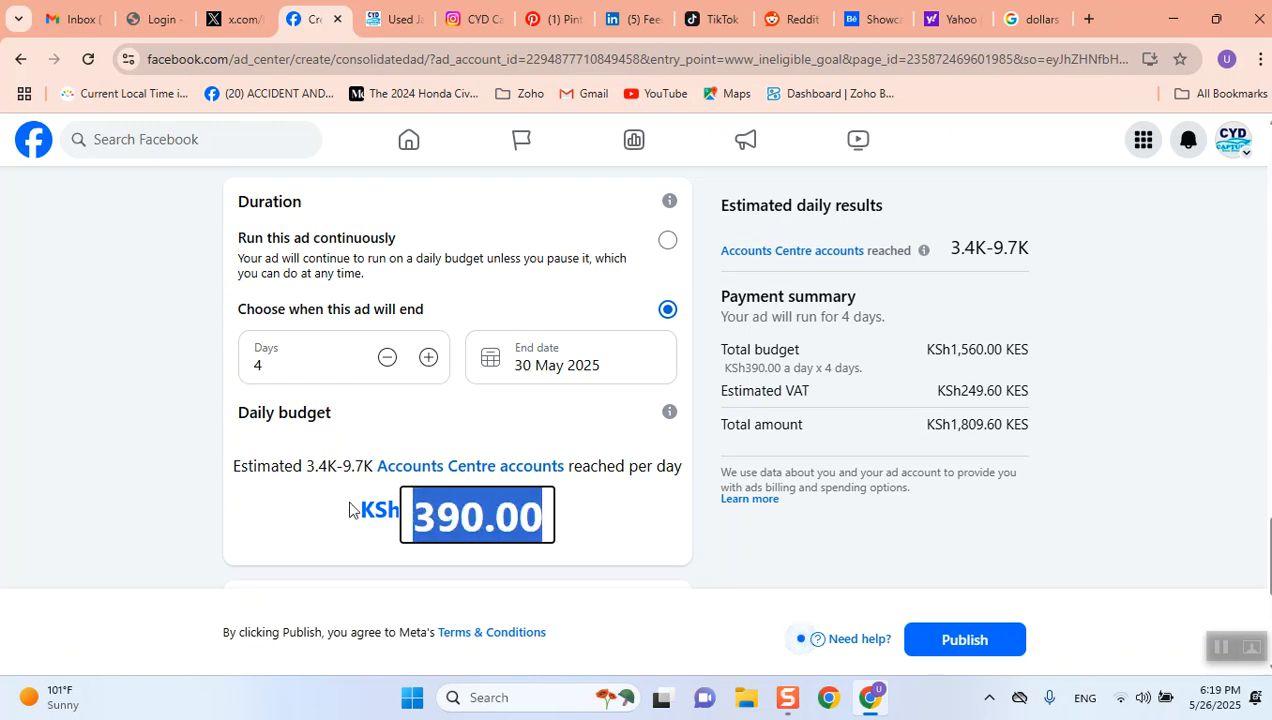
click(260, 542)
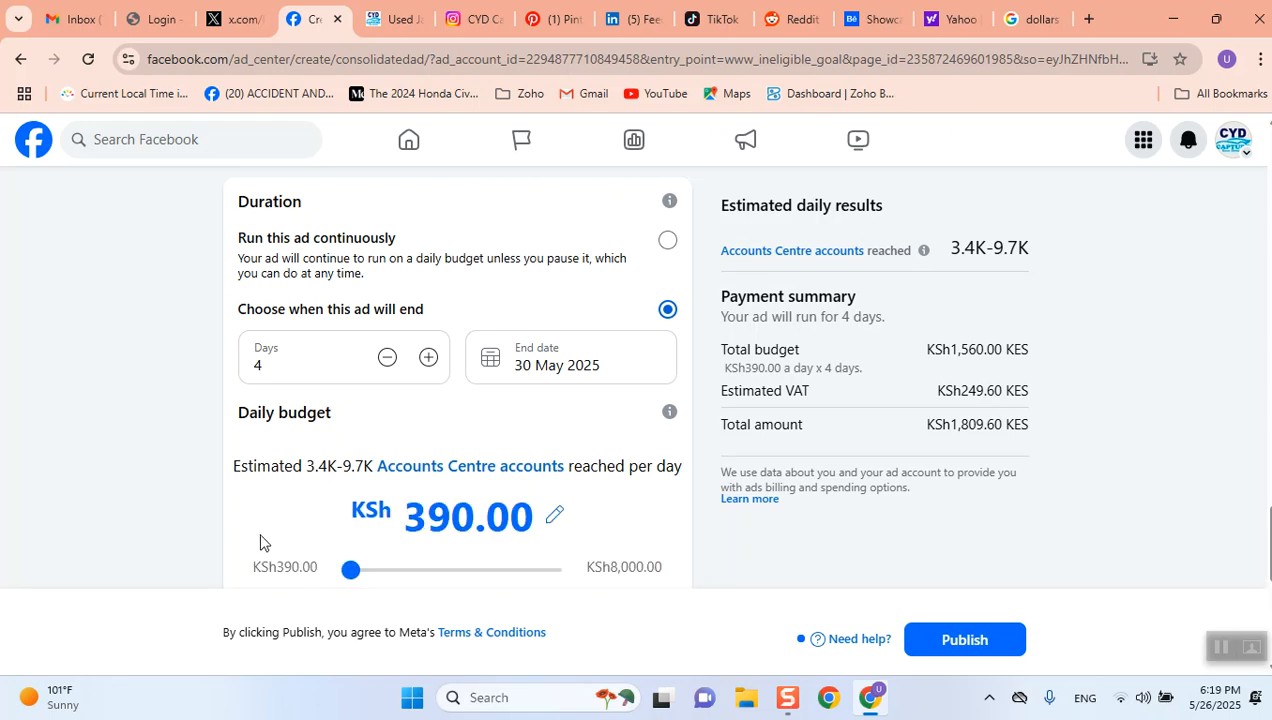
Review the ad's WhatsApp and audience settings, publish the ad, and close the review summary.
scroll(1129, 439, up, 3)
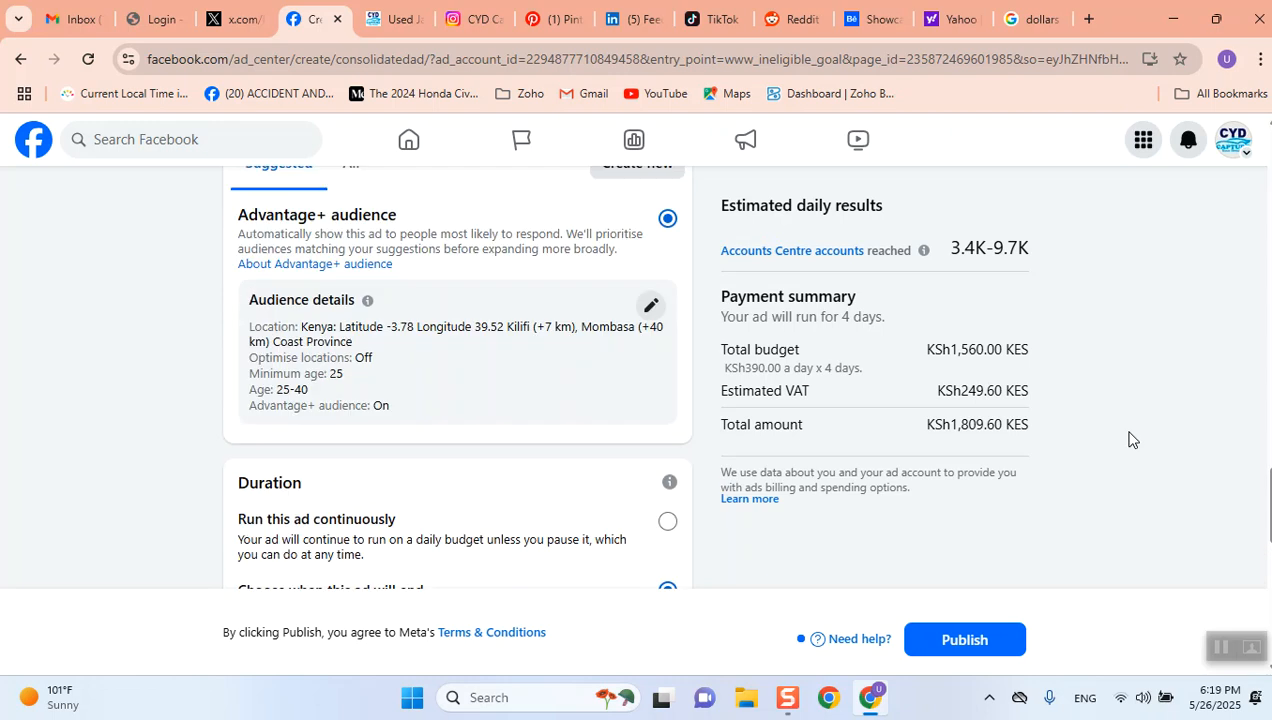
scroll(1129, 439, up, 15)
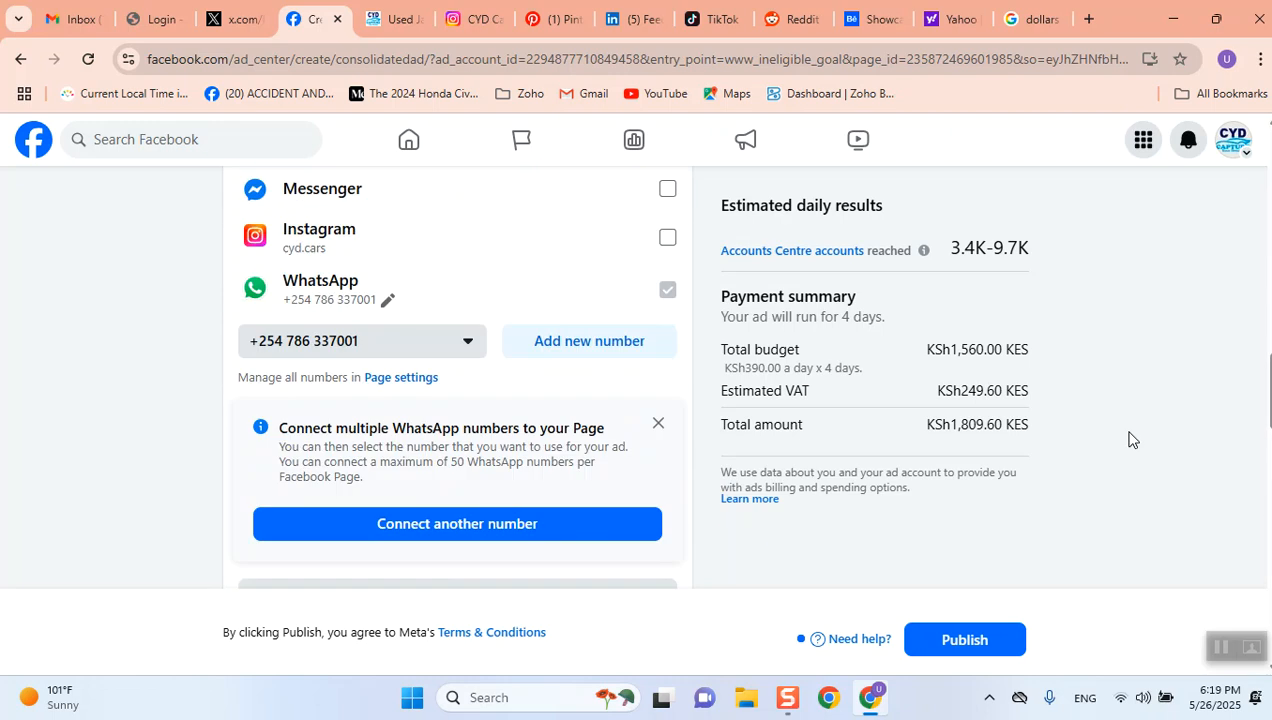
scroll(1129, 439, down, 15)
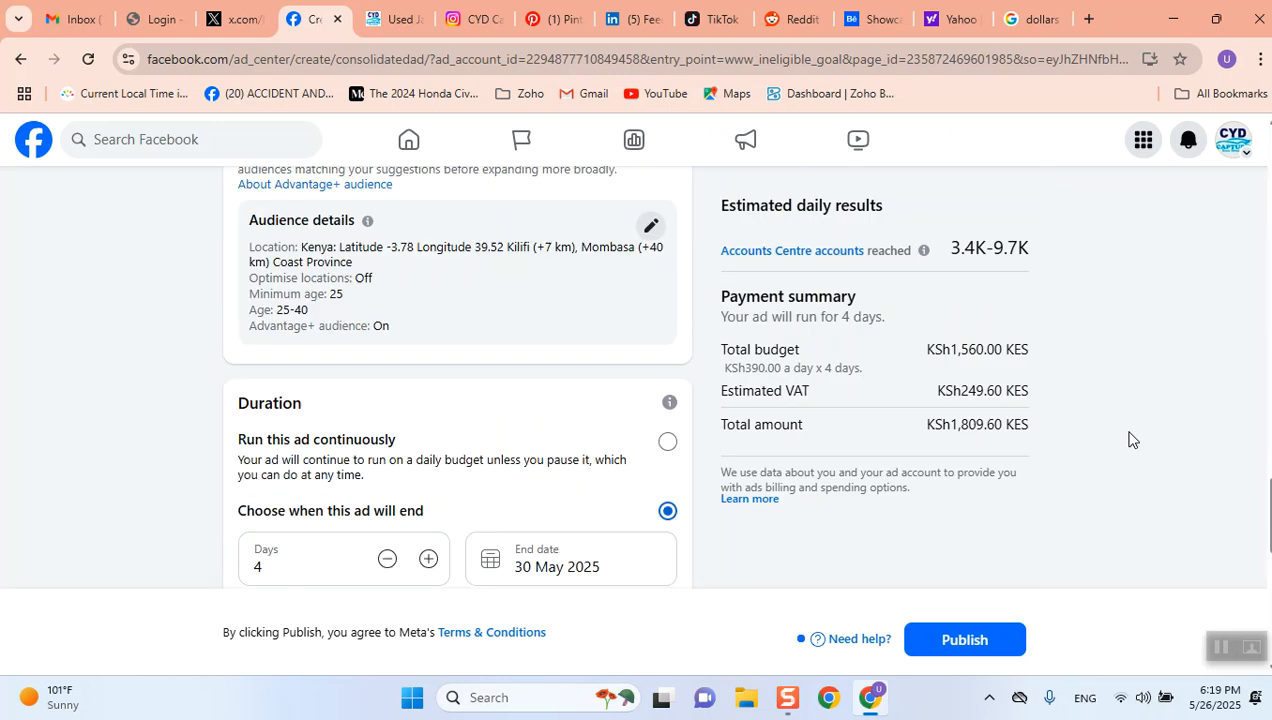
click(947, 641)
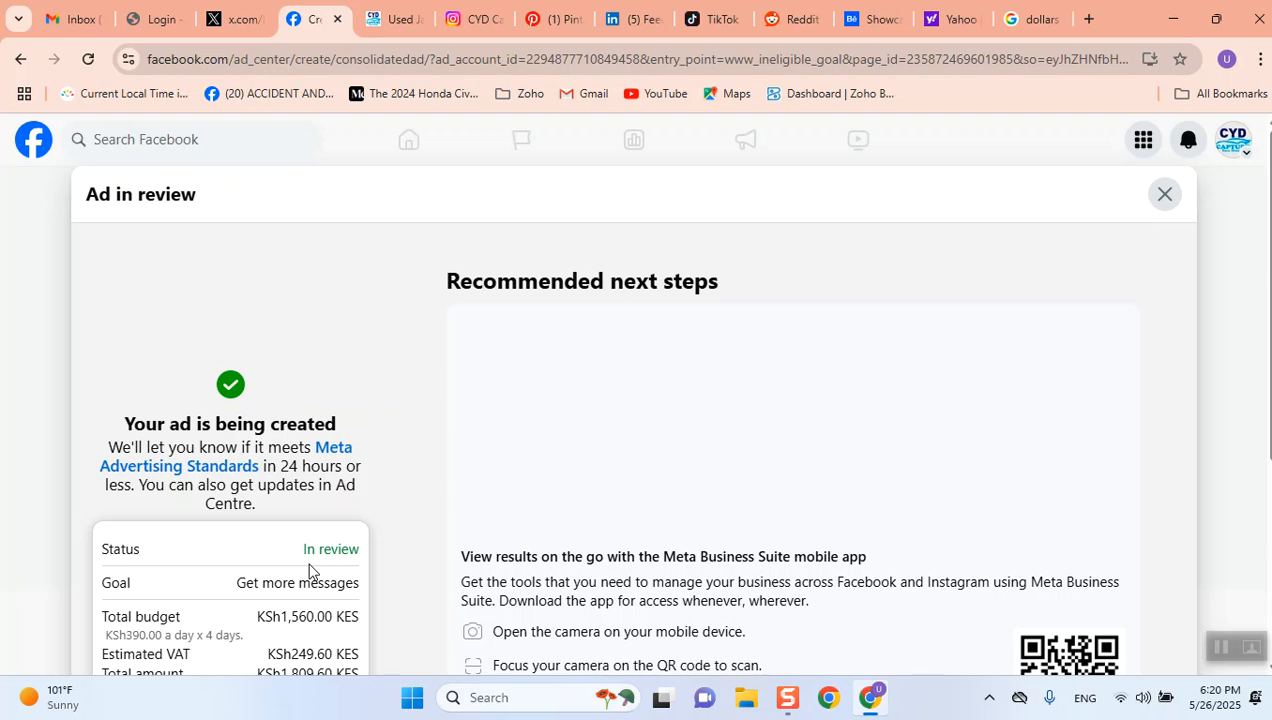
click(1164, 194)
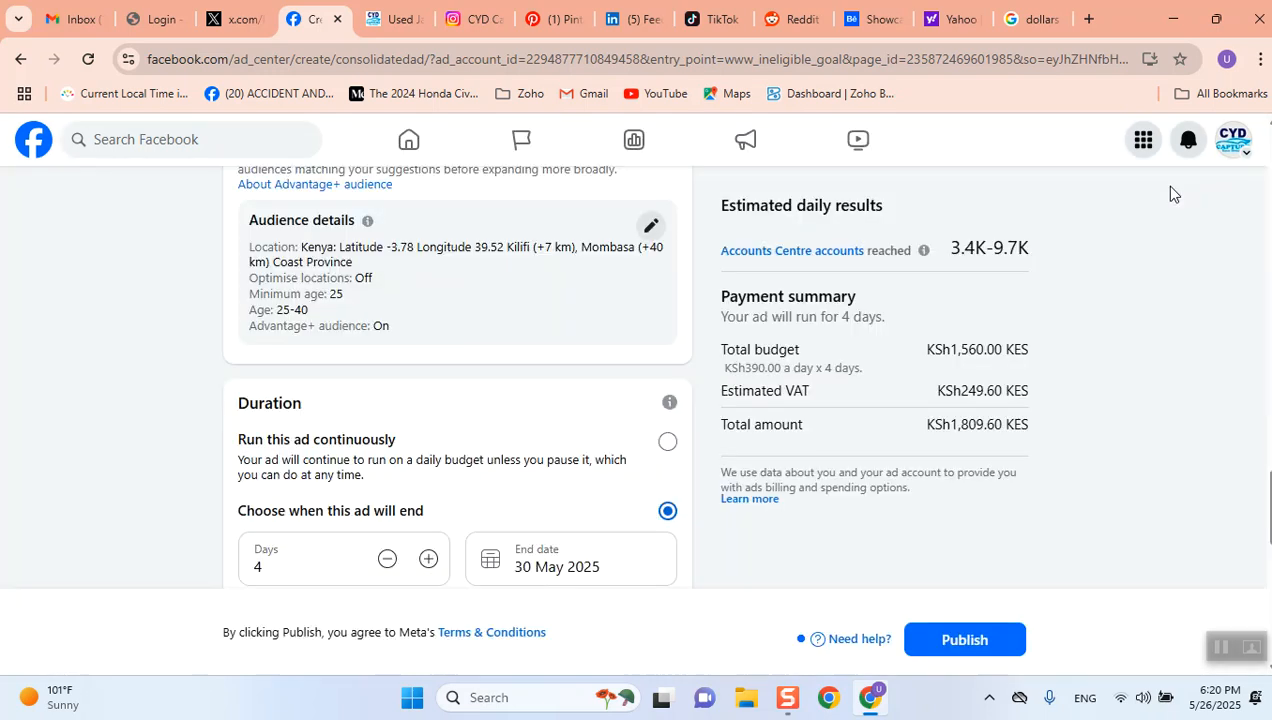
Leave the ad setup for the Facebook home page and look through the feed.
scroll(579, 488, up, 10)
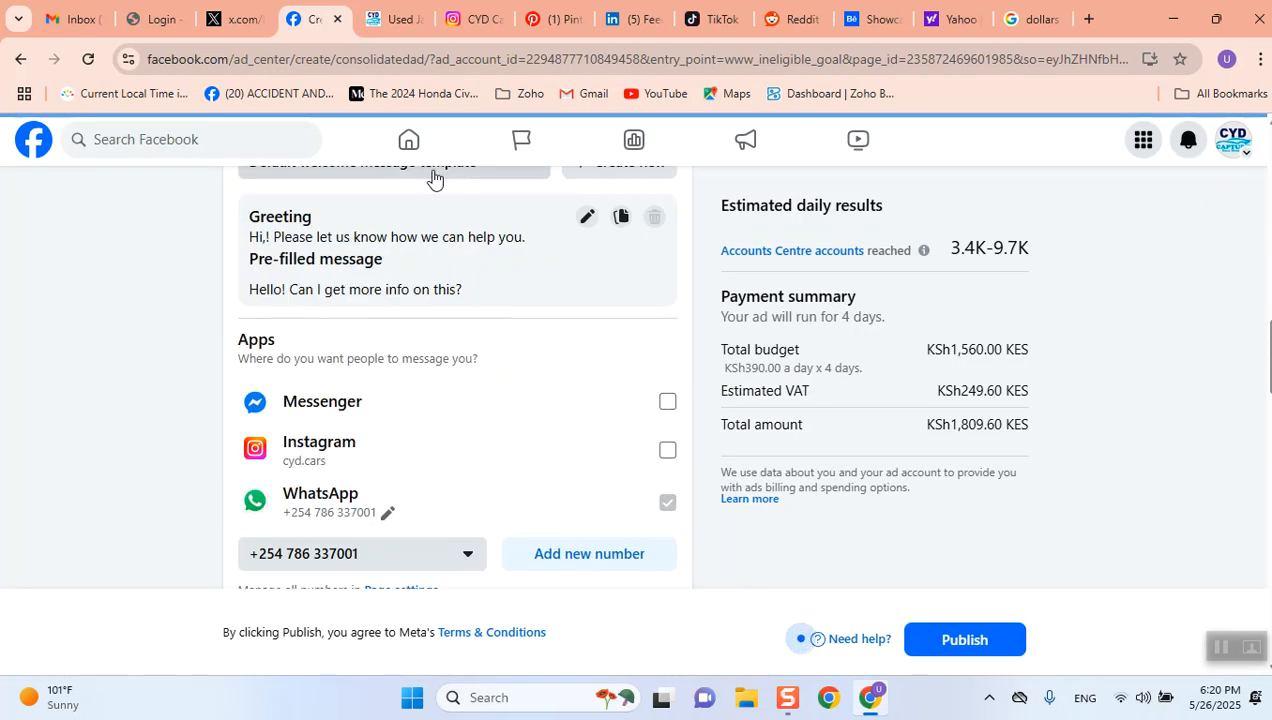
click(425, 140)
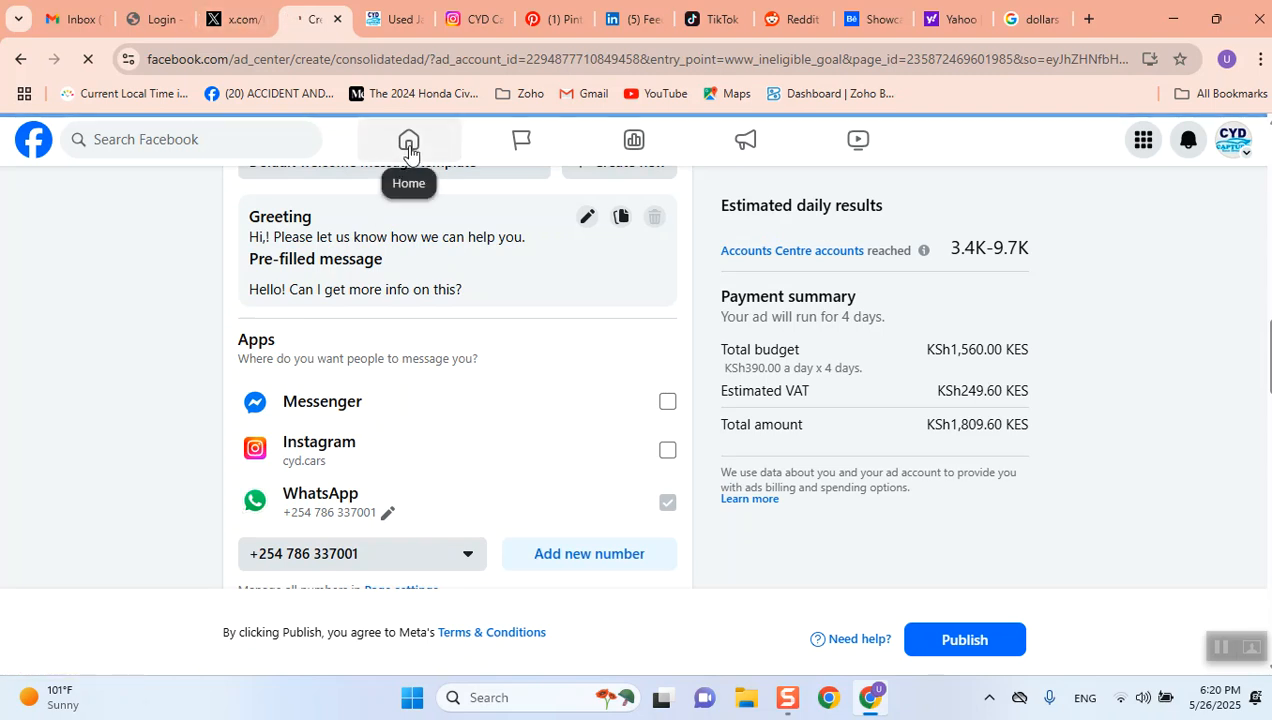
scroll(661, 397, down, 5)
scroll(661, 397, up, 10)
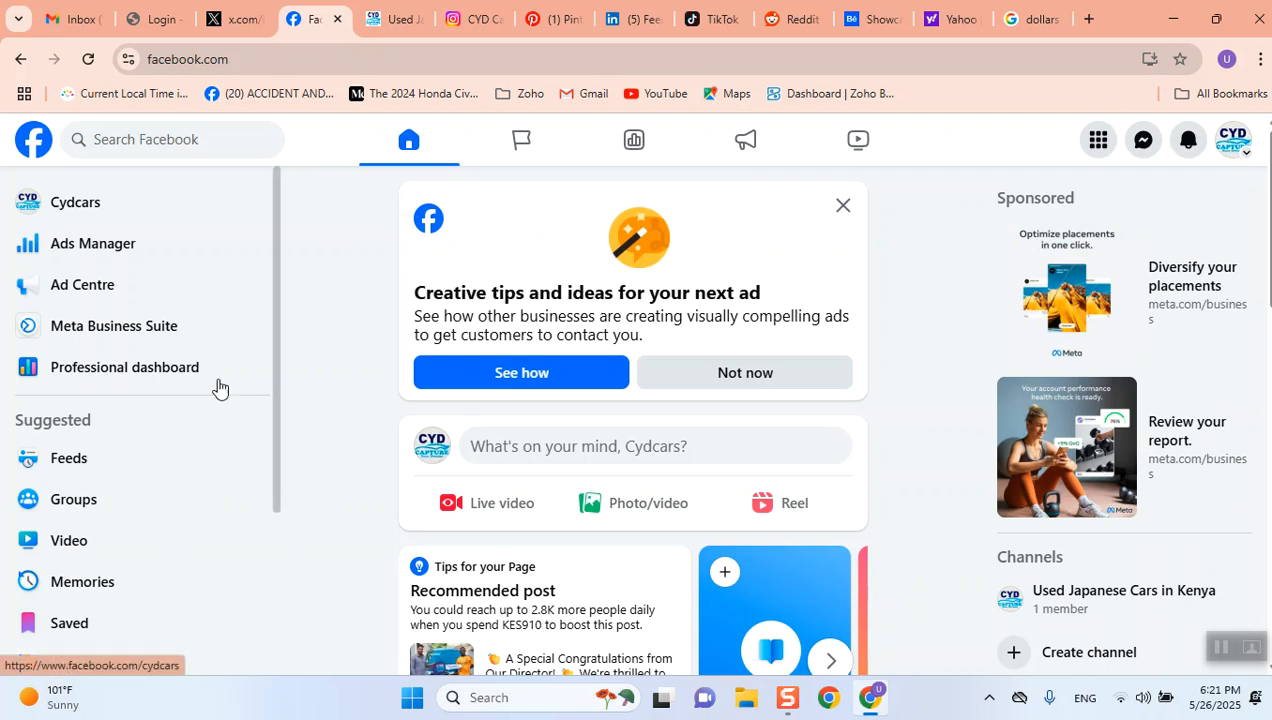
Open the details of the 26 May messages ad from the Ad Centre's list of all ads, reloading the page until it displays.
click(58, 280)
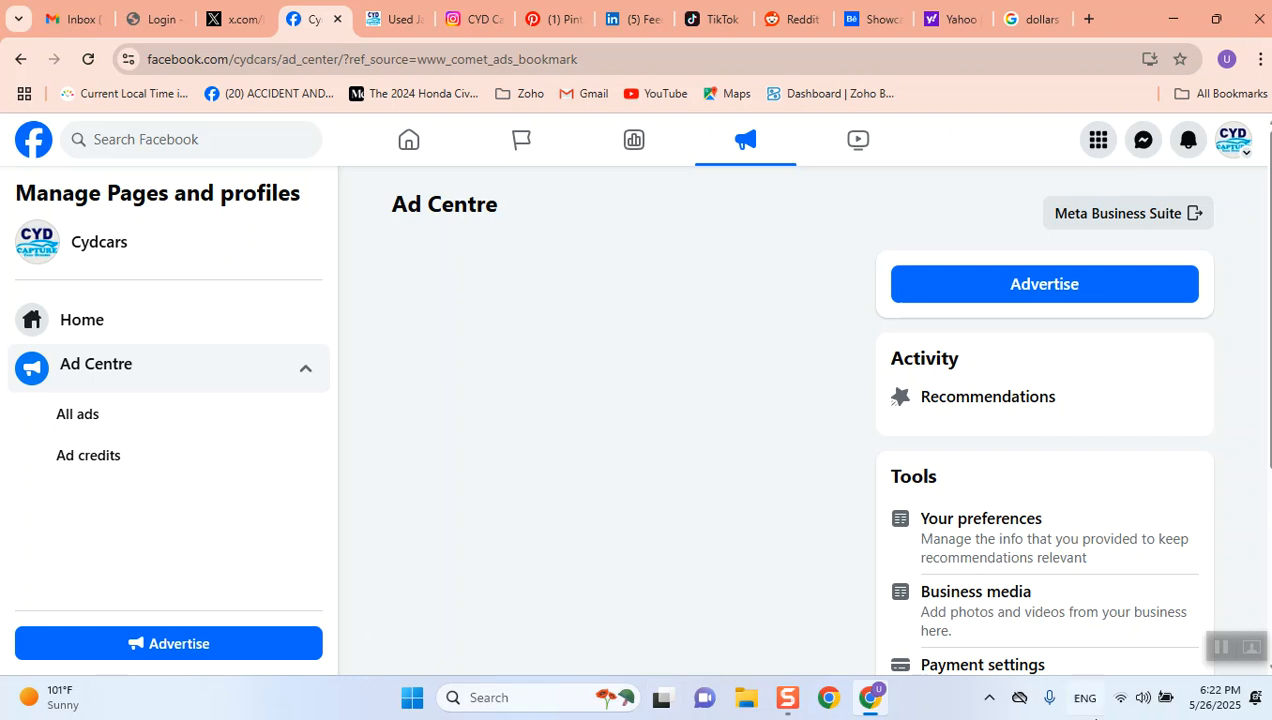
click(70, 415)
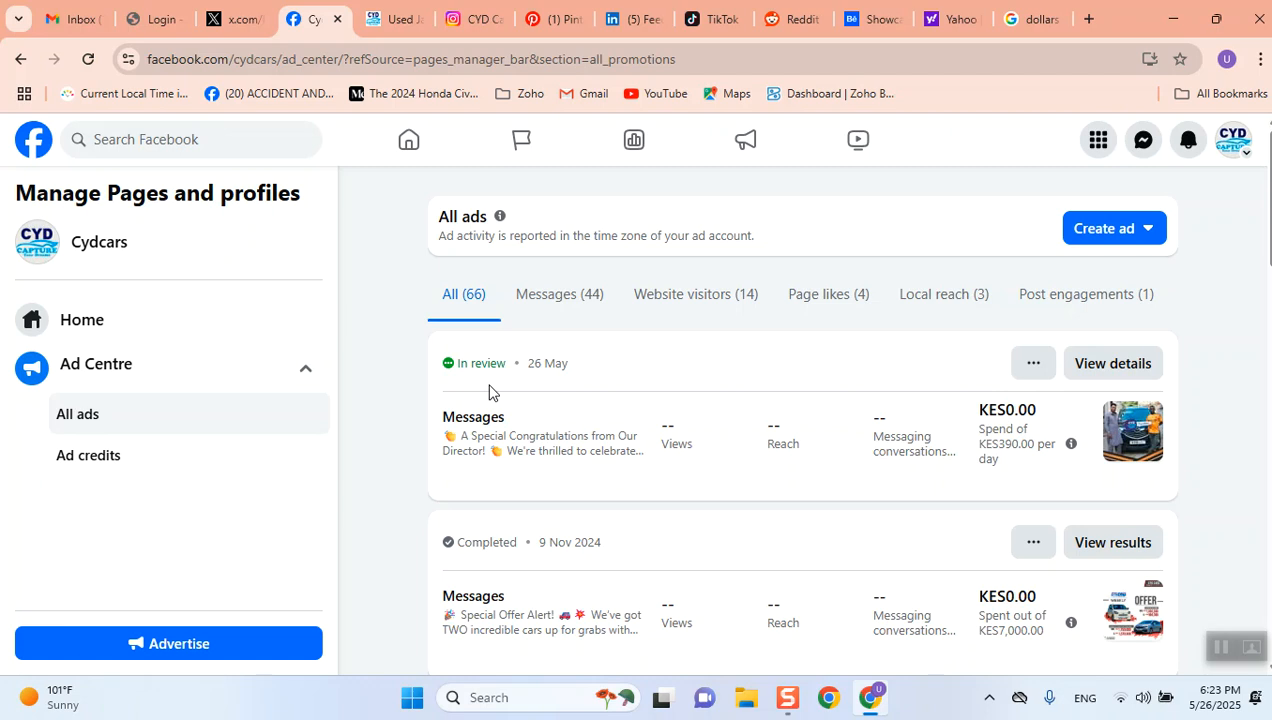
click(1082, 377)
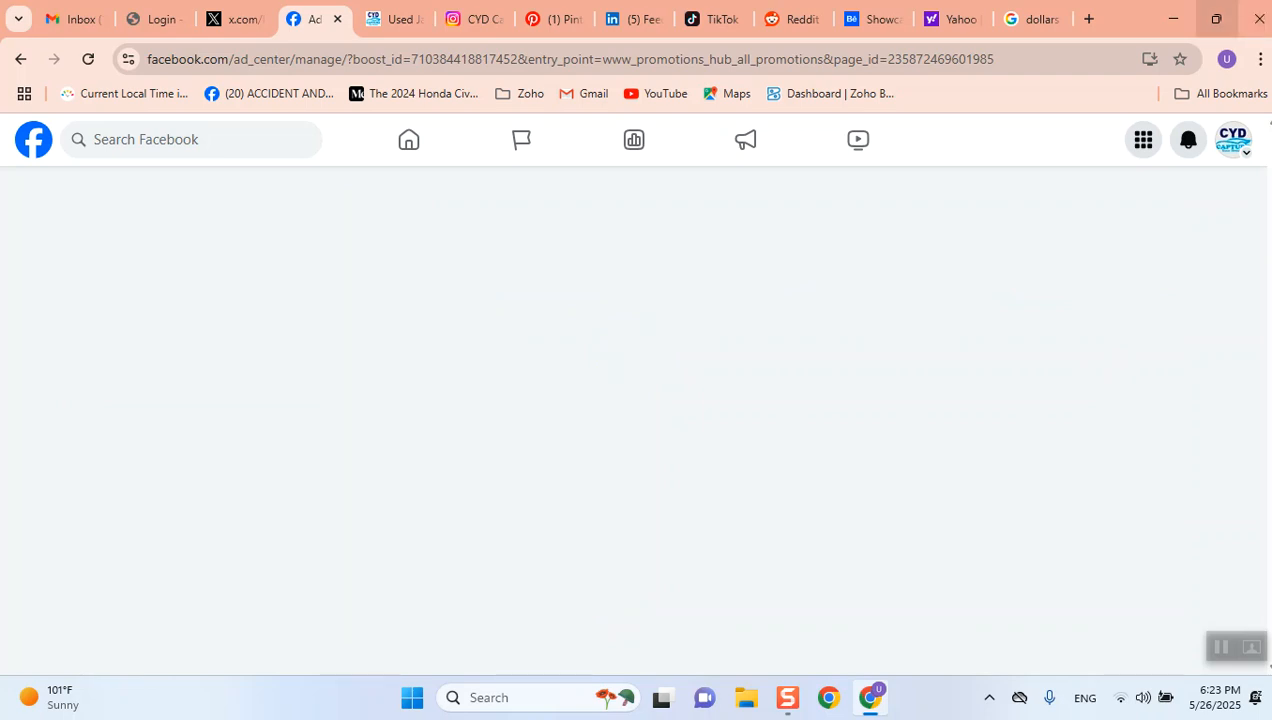
mouse_move(1216, 18)
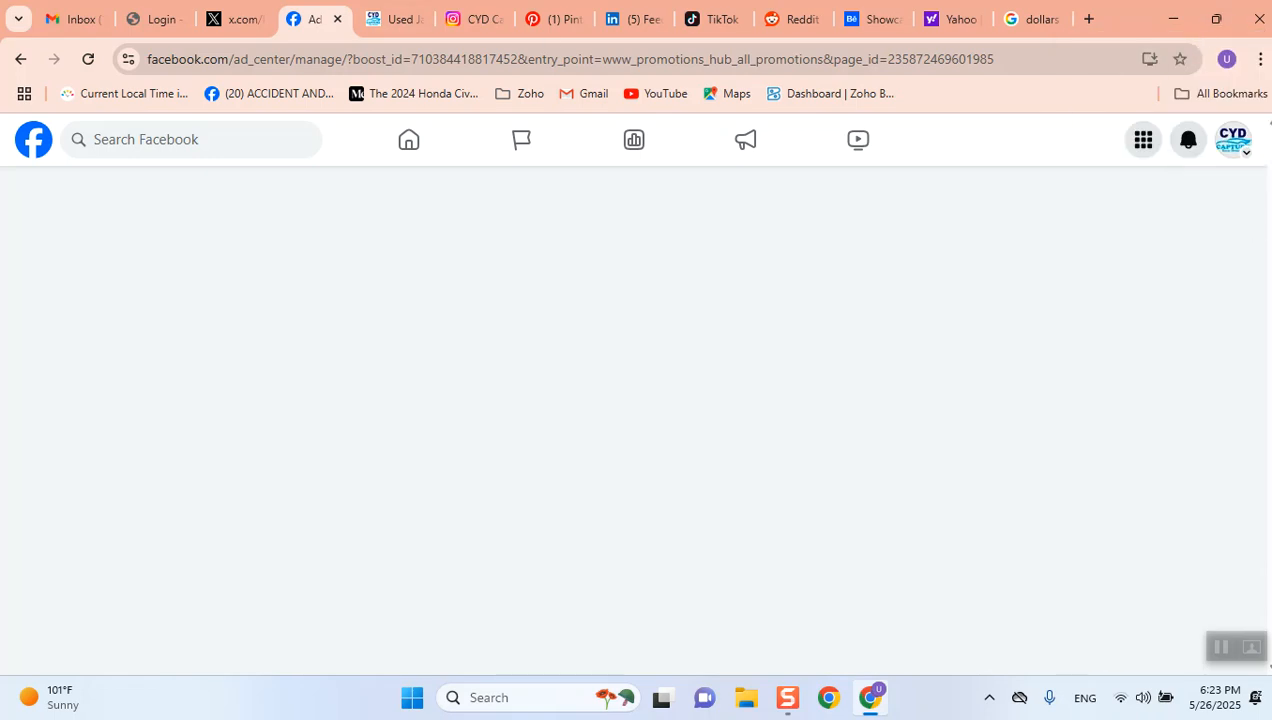
right_click(312, 16)
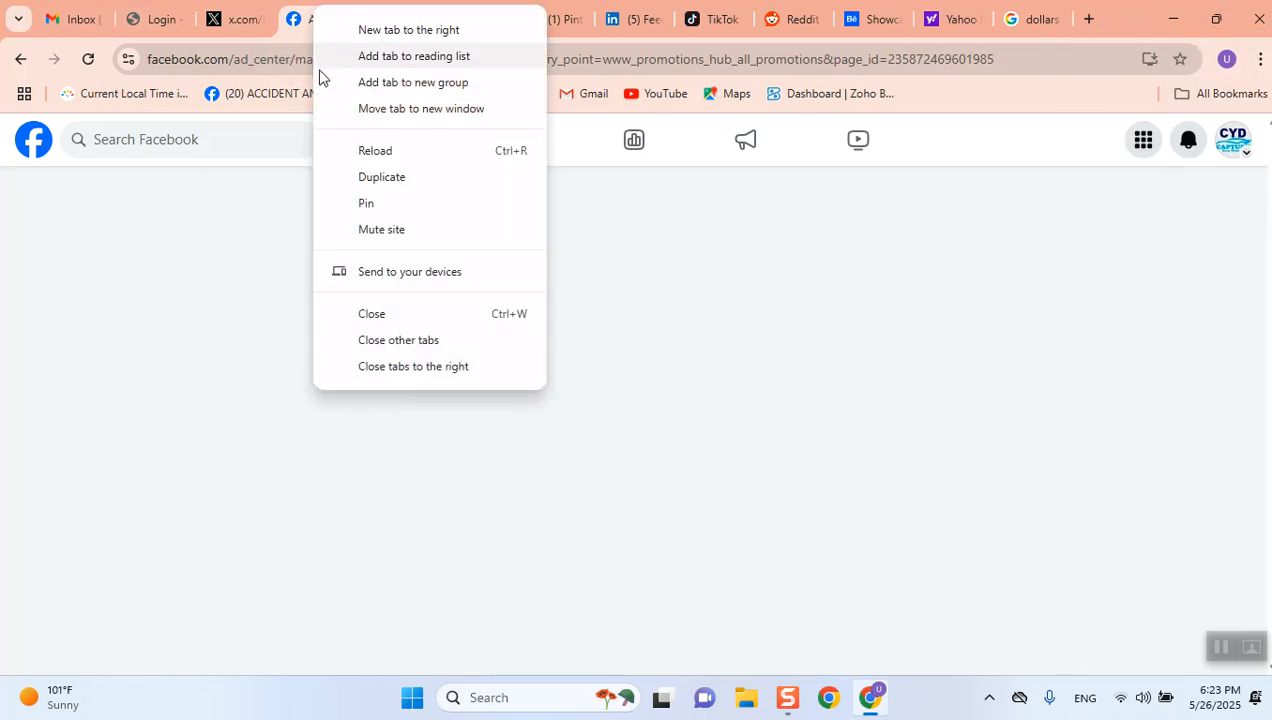
click(381, 151)
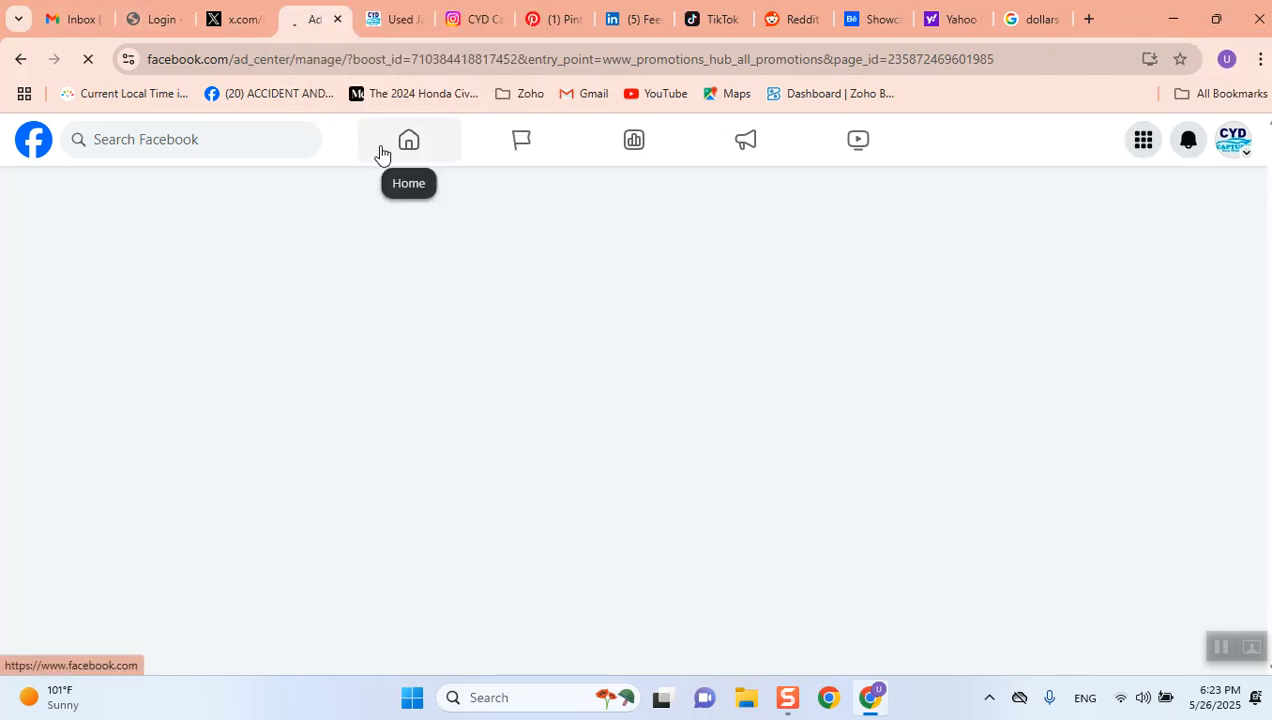
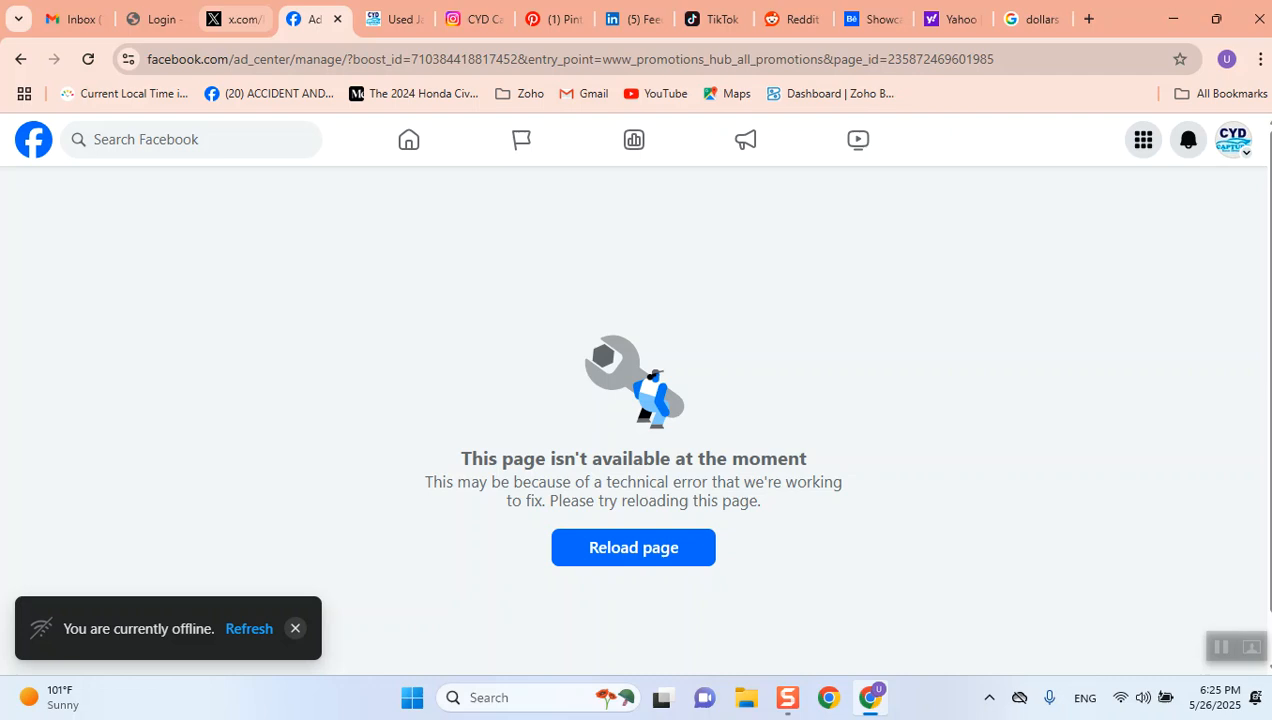
click(89, 59)
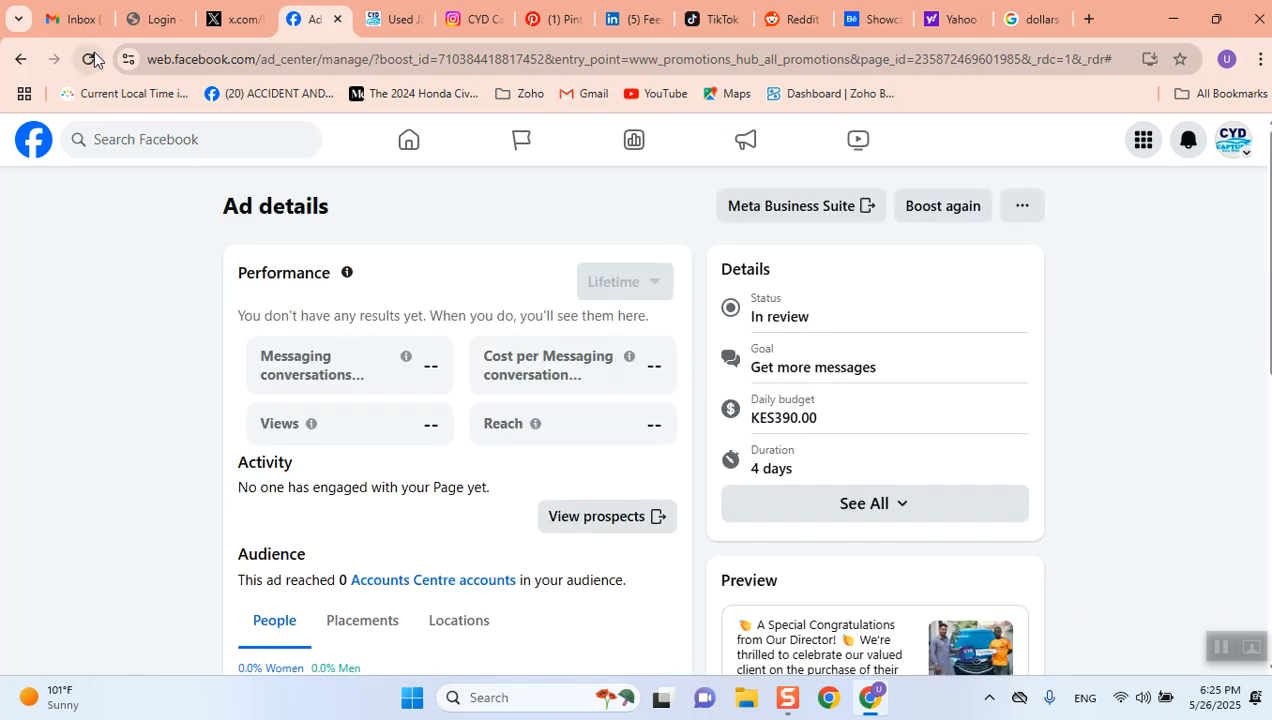
Start a "Something went wrong" problem report for the ad, including complete logs and diagnostics.
click(1020, 205)
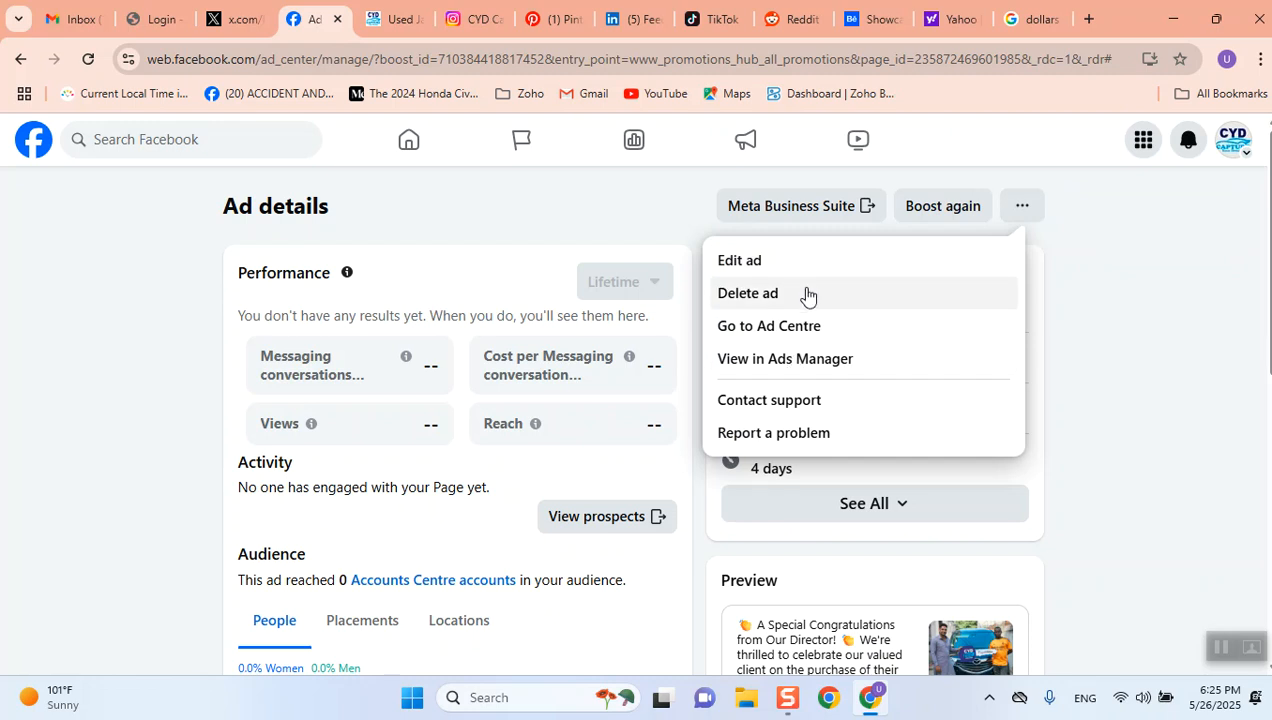
click(873, 433)
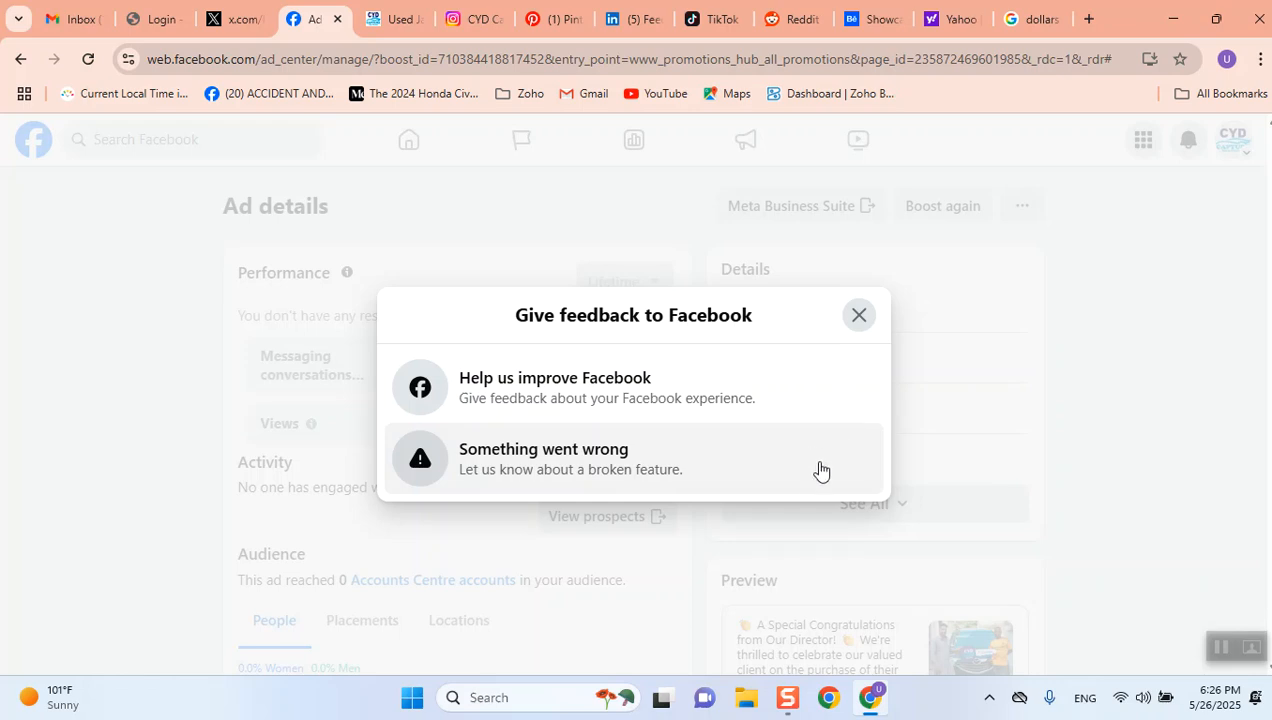
click(573, 472)
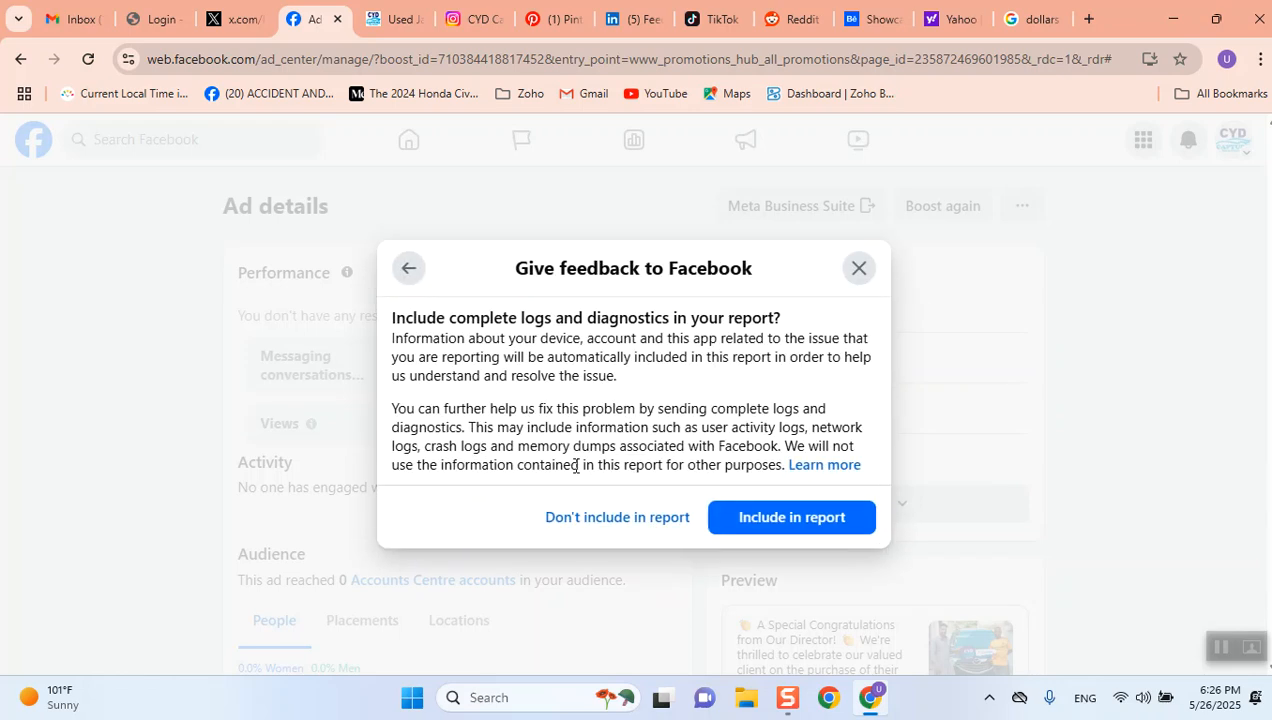
click(782, 518)
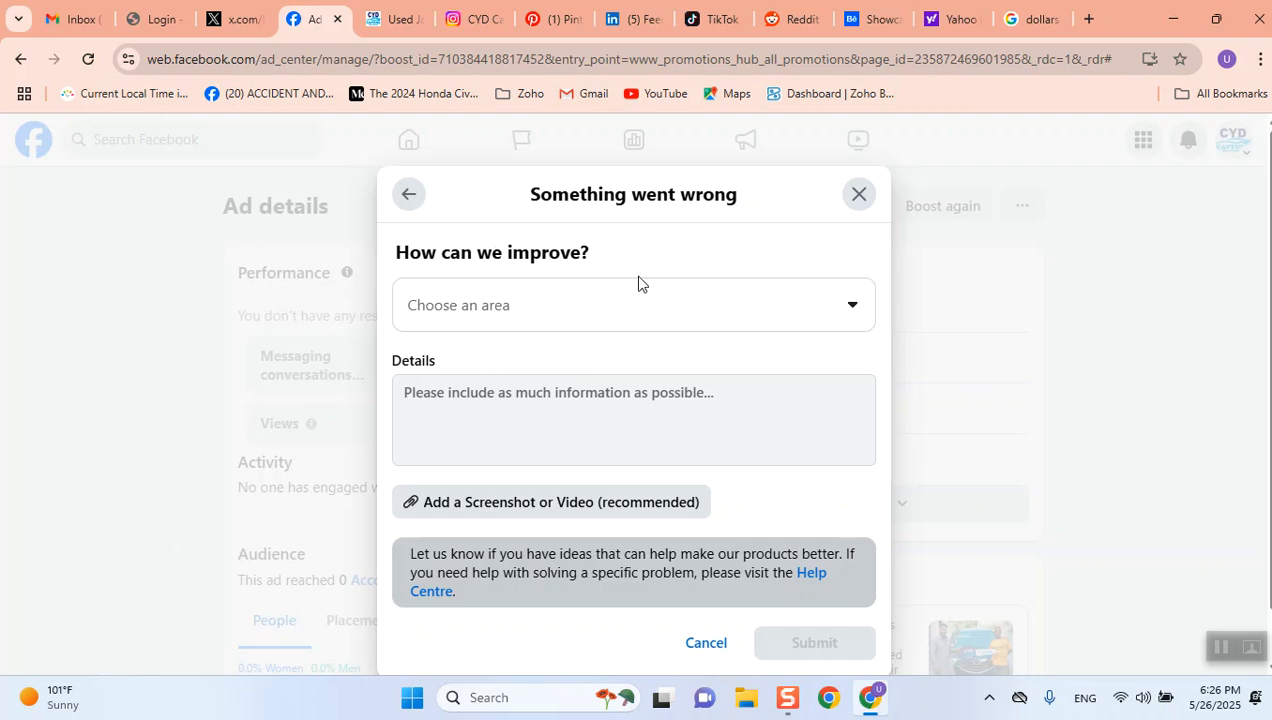
Set the report's area to Ads, topic to Ad review and approval, and topic details to Ad in review for over 24 hours.
click(667, 292)
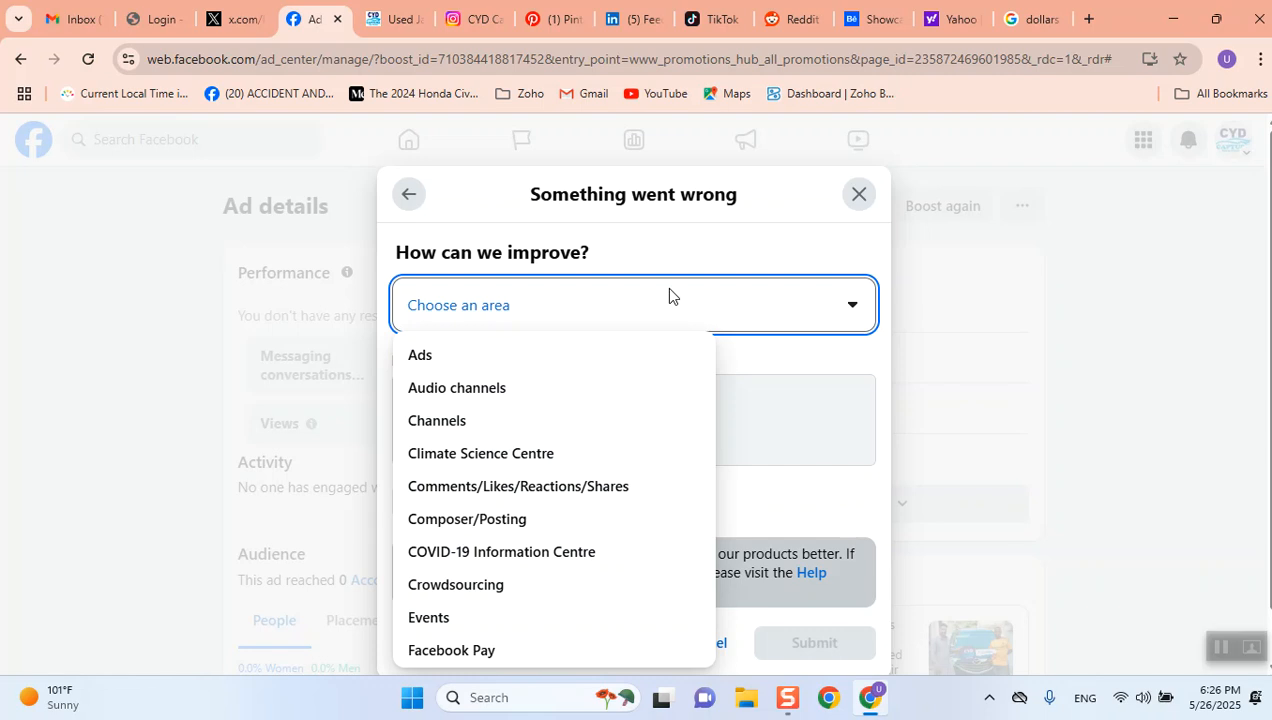
click(560, 355)
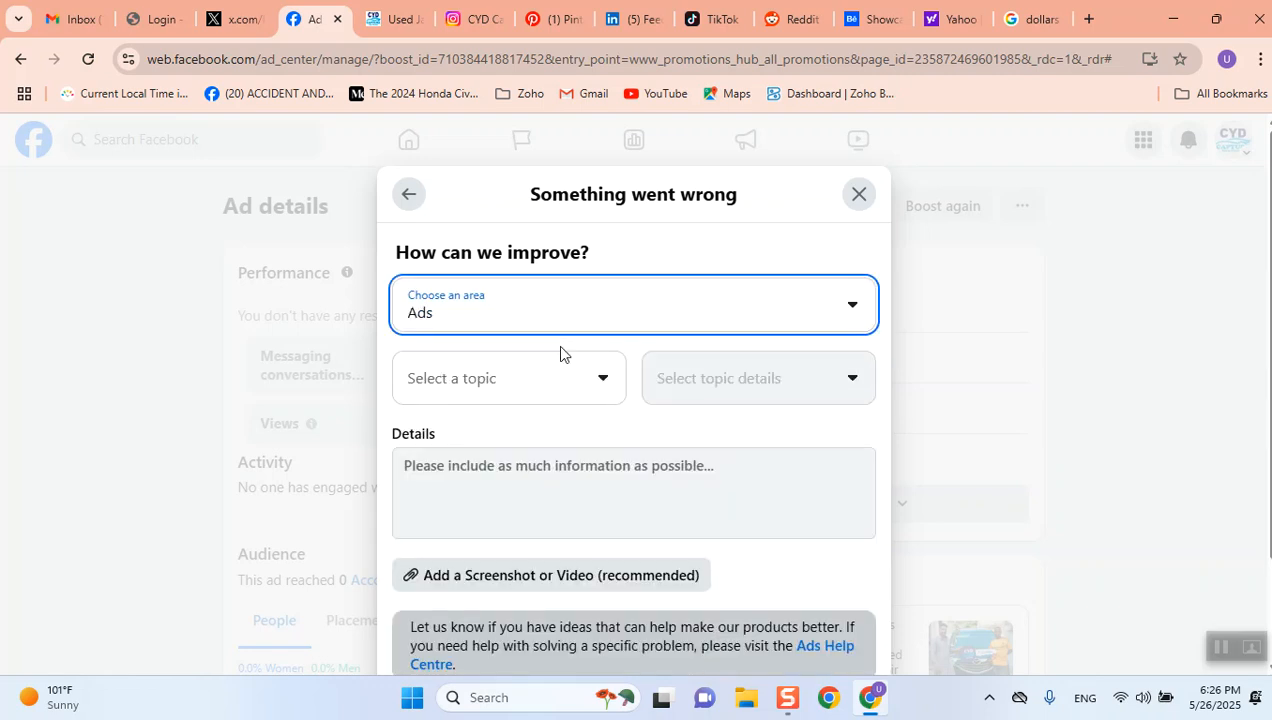
click(600, 381)
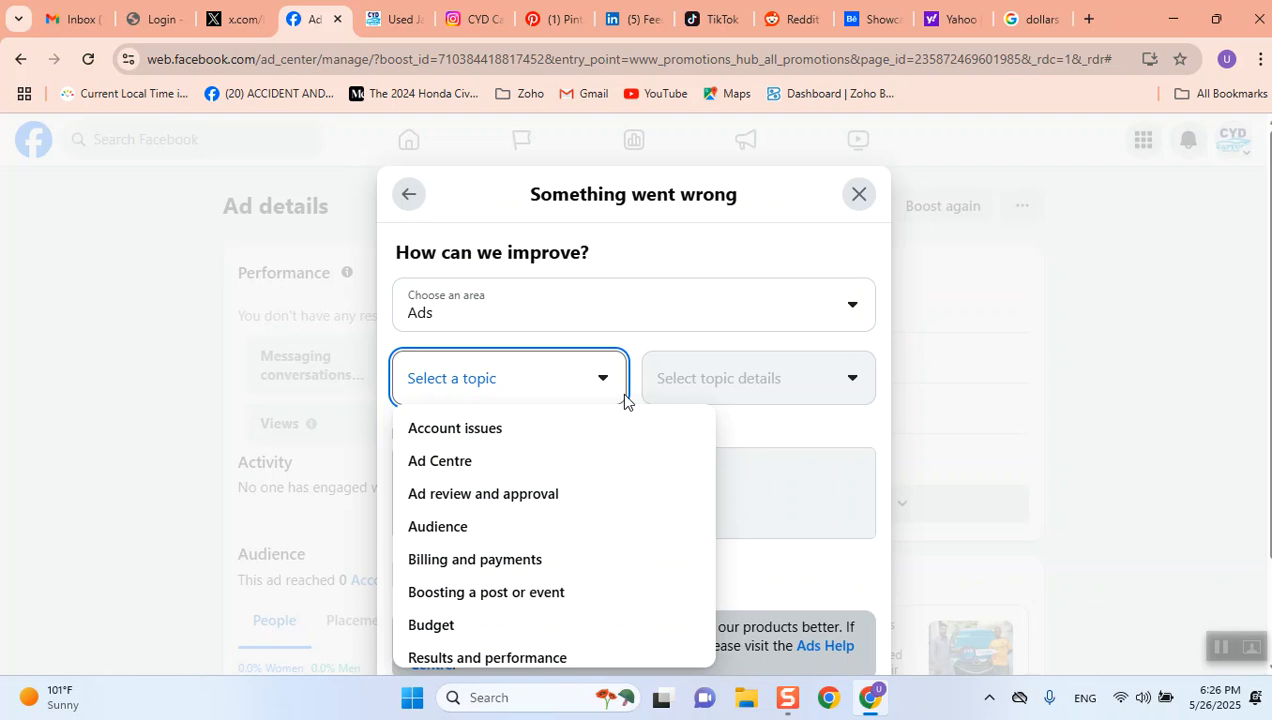
click(561, 501)
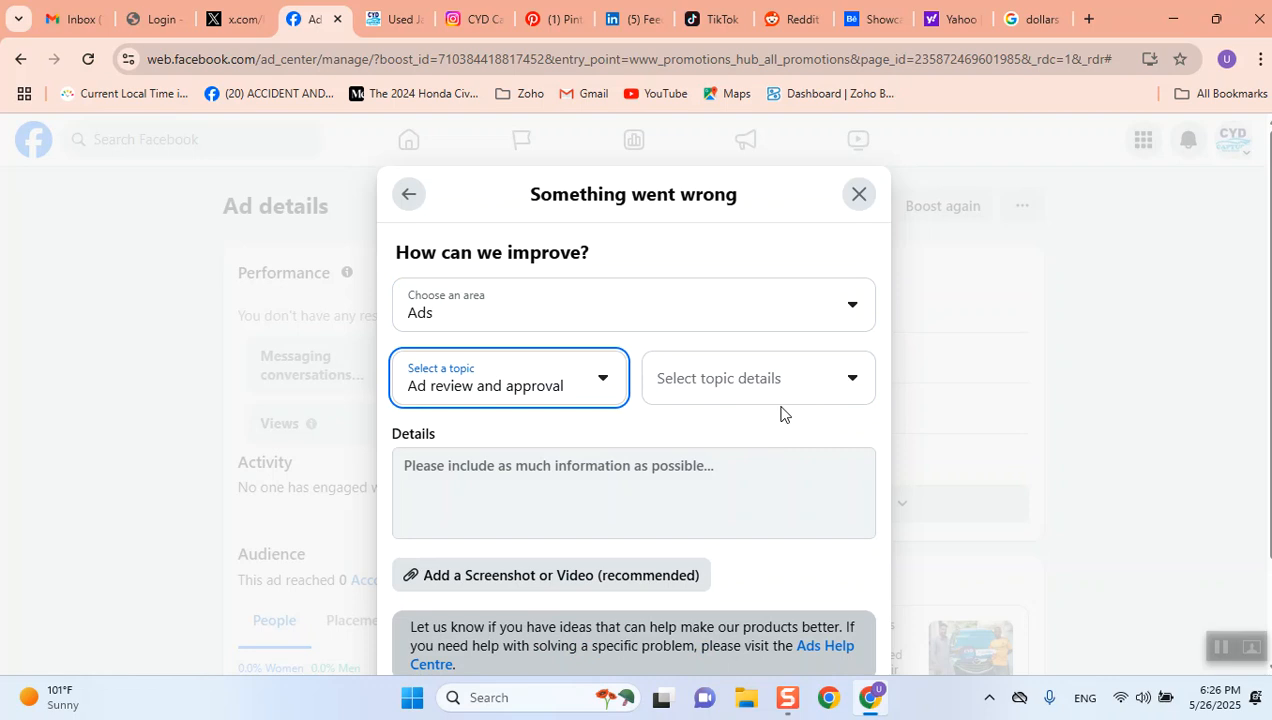
click(798, 385)
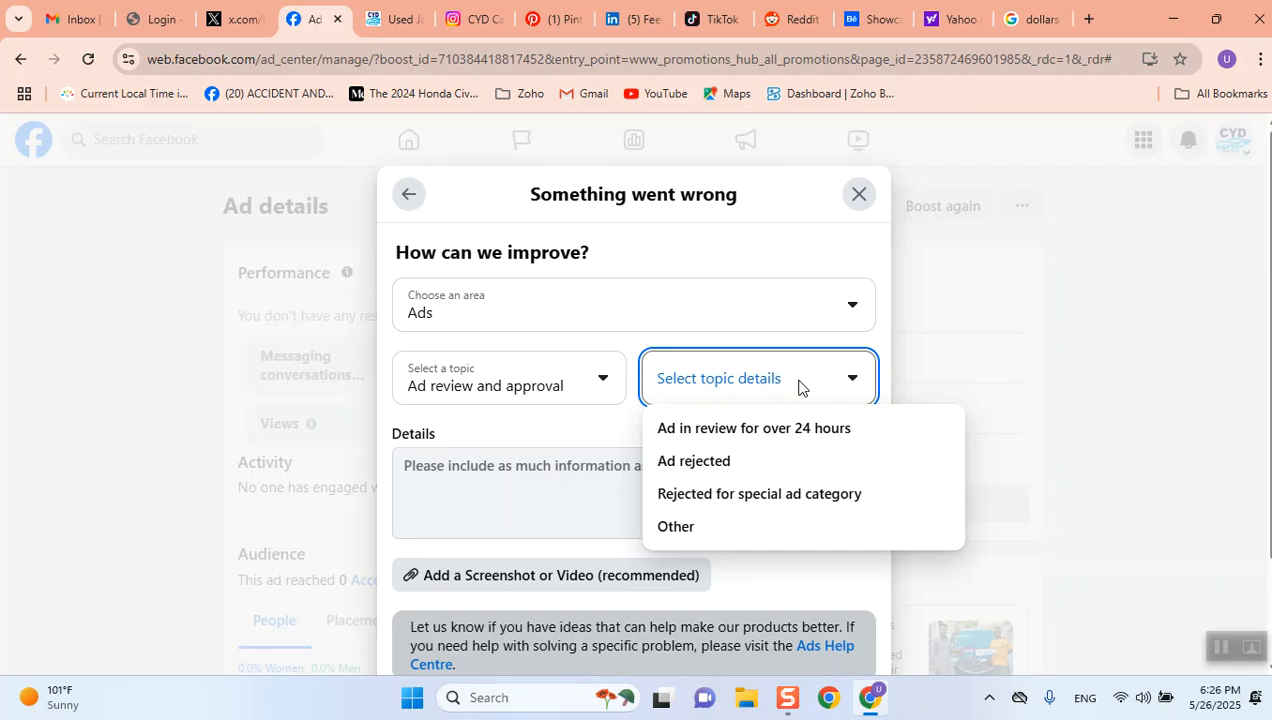
click(808, 436)
Enter "please check my ad and approve it" as the report details, check the rest of the form, and discard the feedback.
click(555, 479)
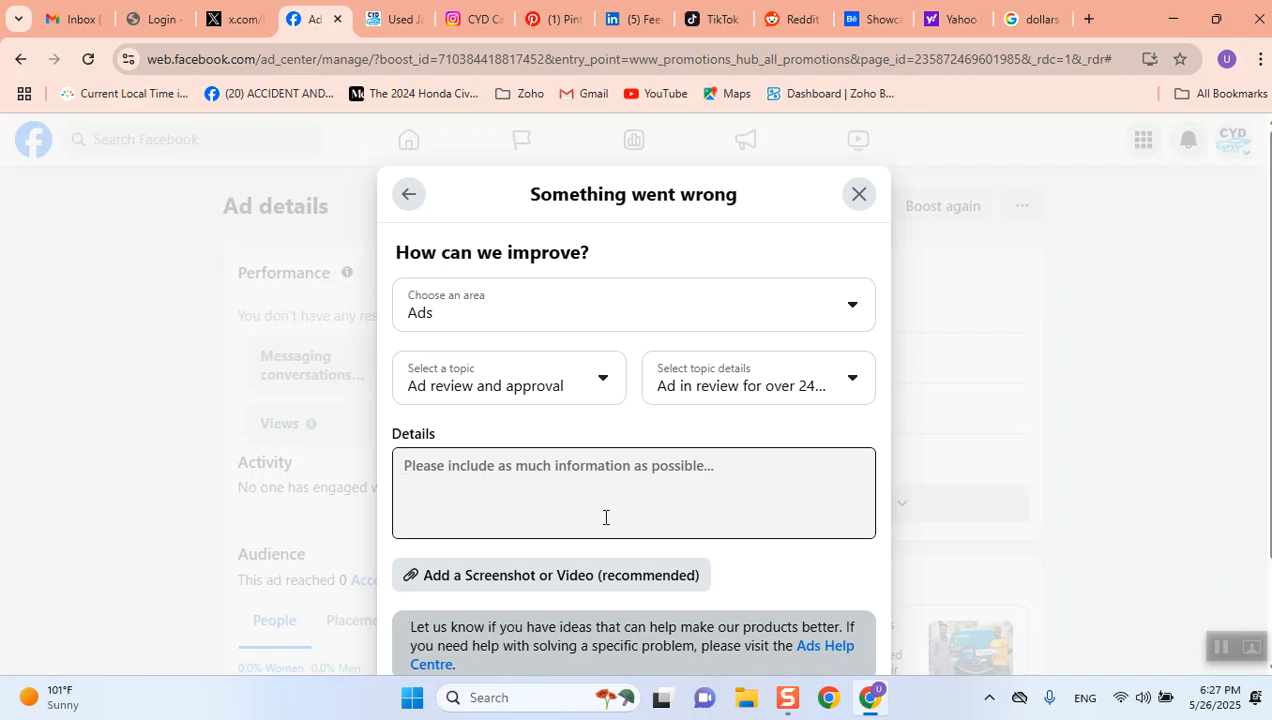
text(please check my add)
key(BackSpace)
text(and approve it)
scroll(530, 545, down, 2)
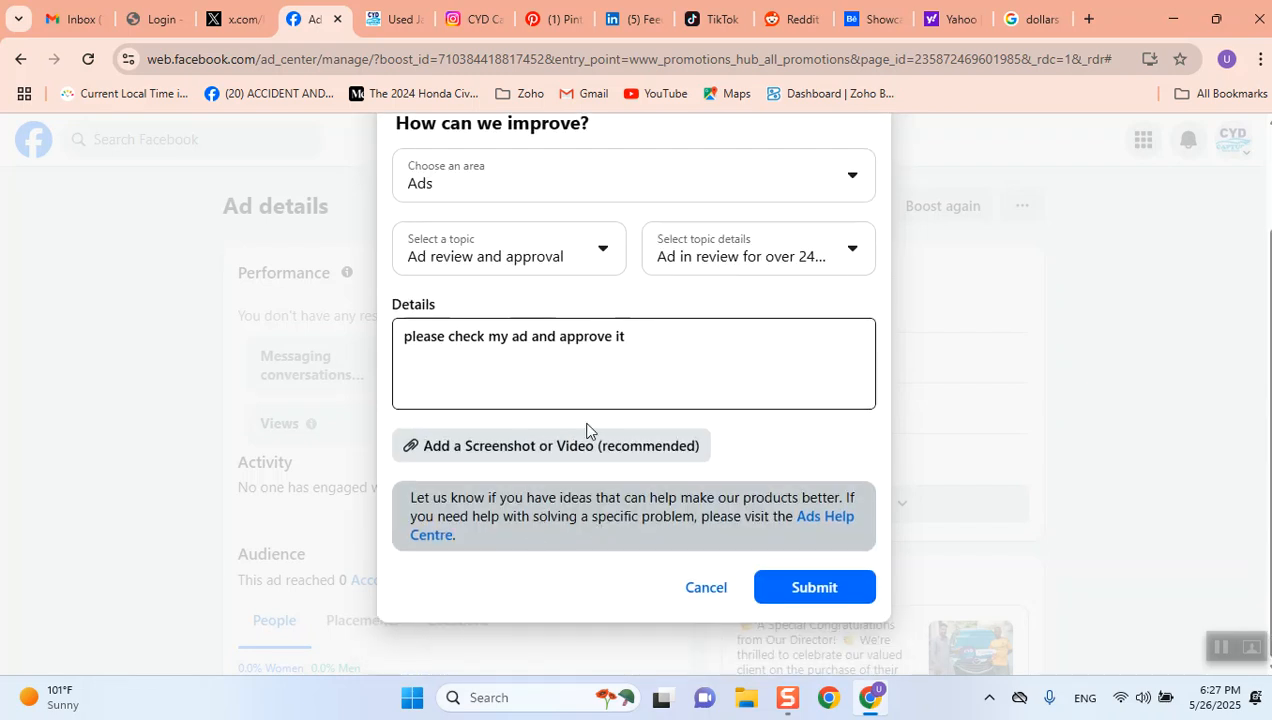
scroll(823, 309, up, 2)
click(856, 193)
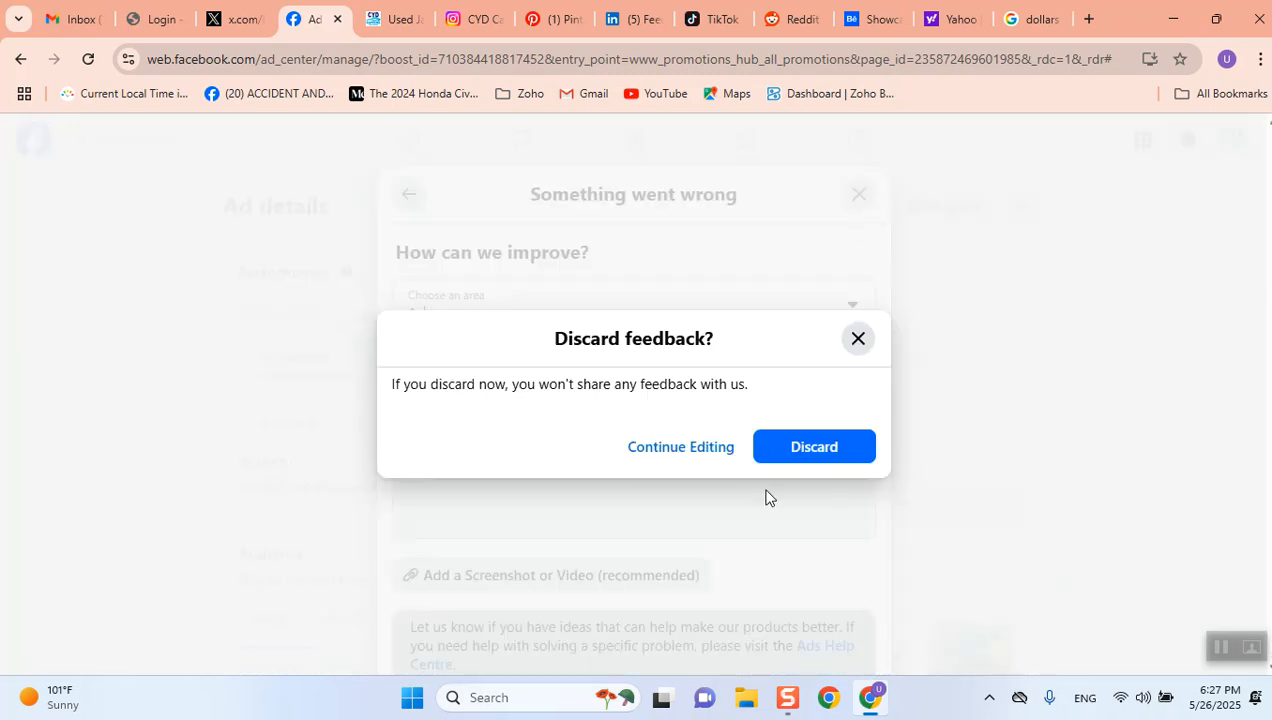
click(840, 466)
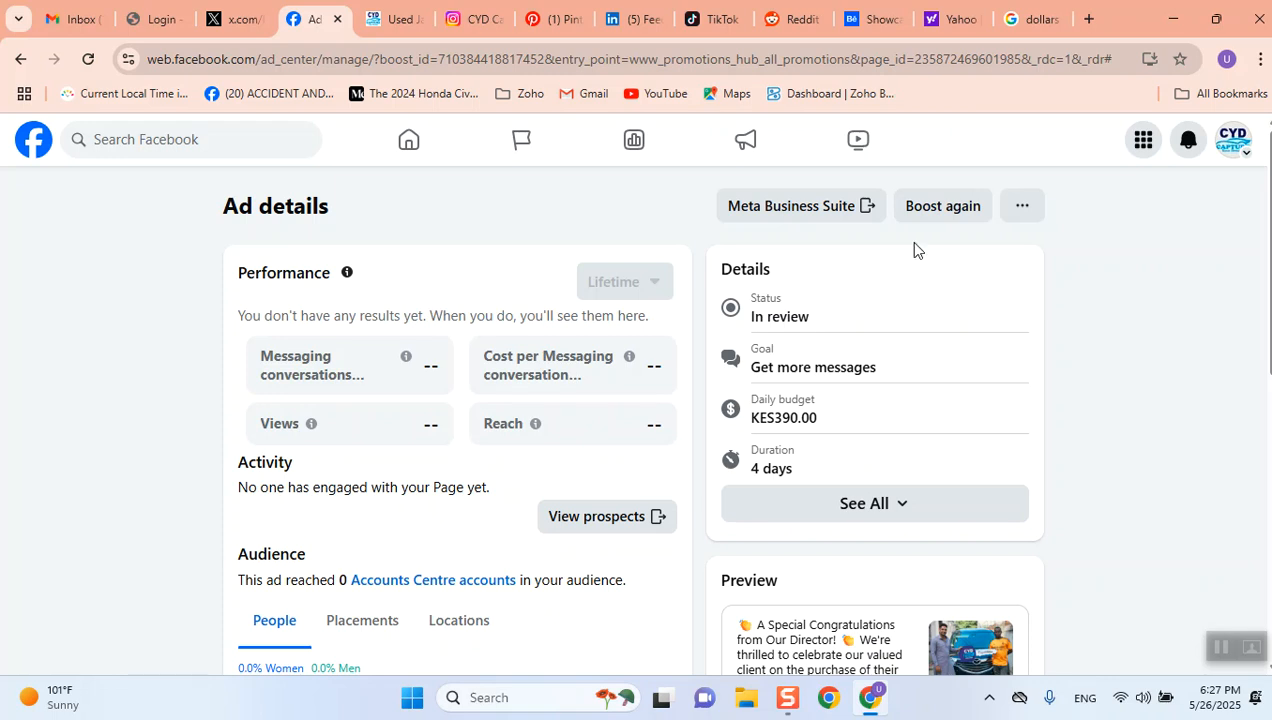
Check the ad's additional options, open a new ad setup, and leave it without publishing for the Facebook home page.
click(1020, 206)
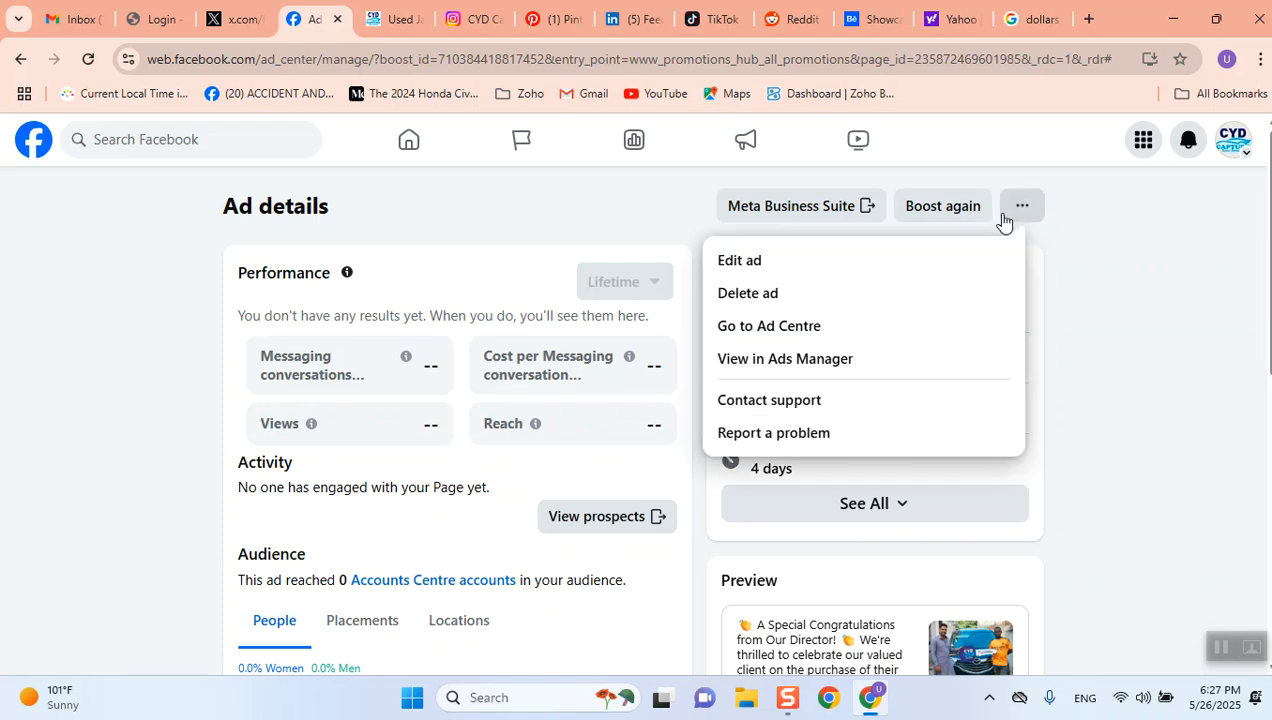
click(982, 289)
click(786, 460)
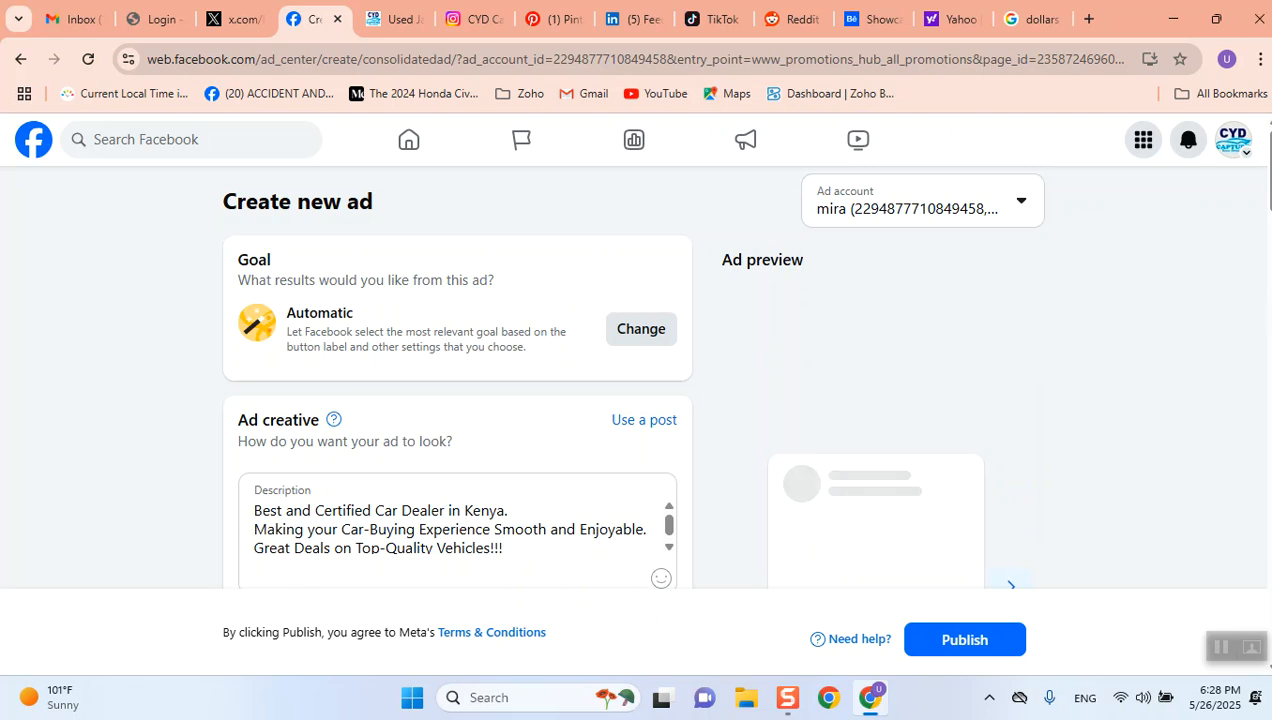
click(409, 139)
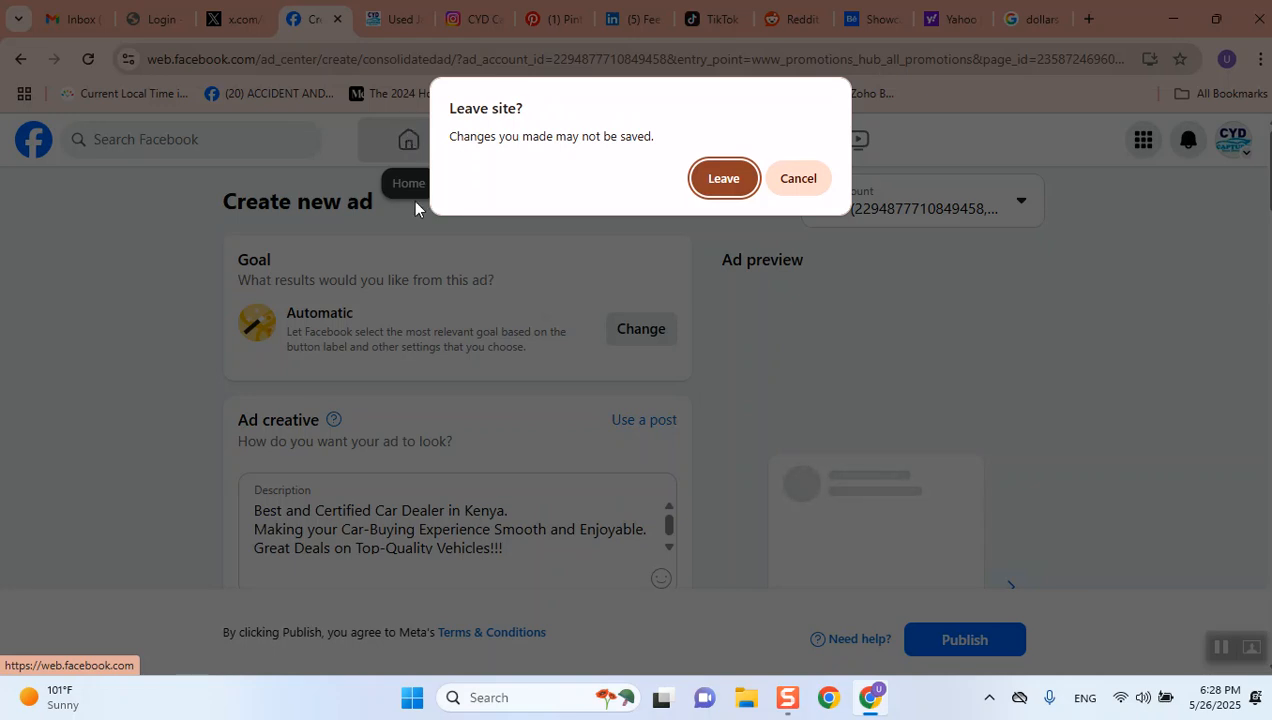
click(736, 177)
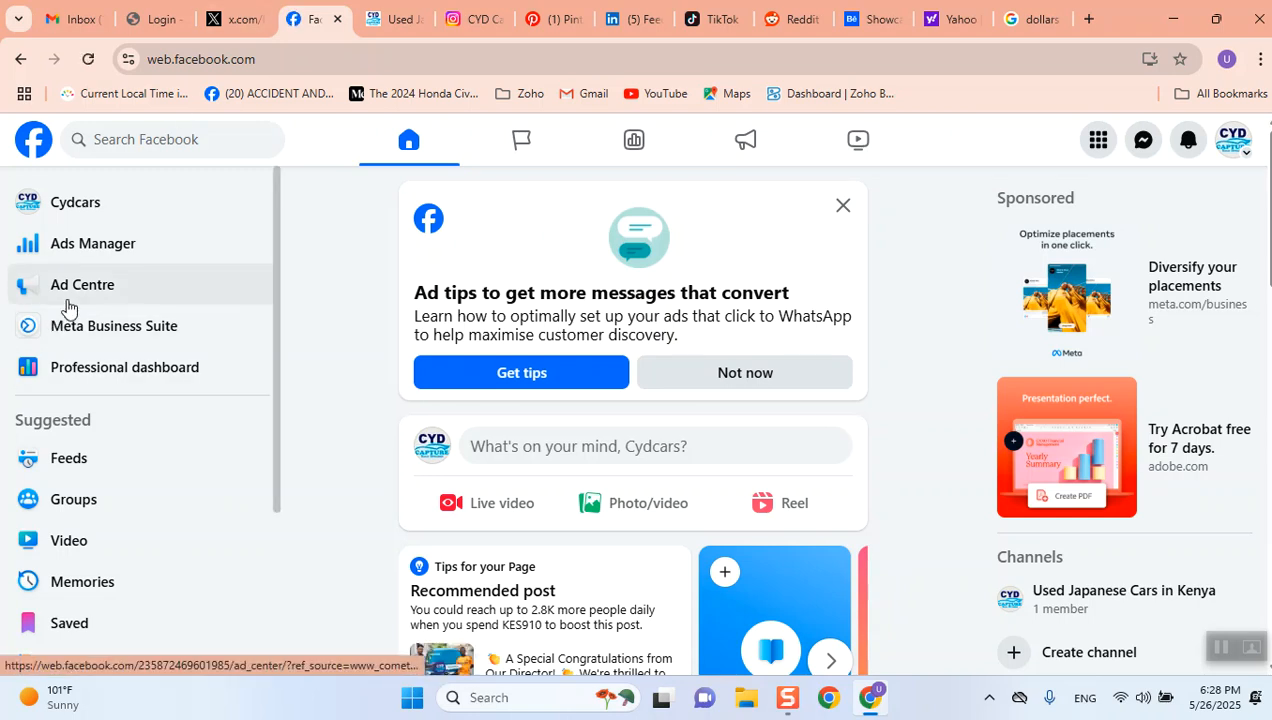
Look over the Ad Centre overview and return to the Facebook home page.
click(68, 309)
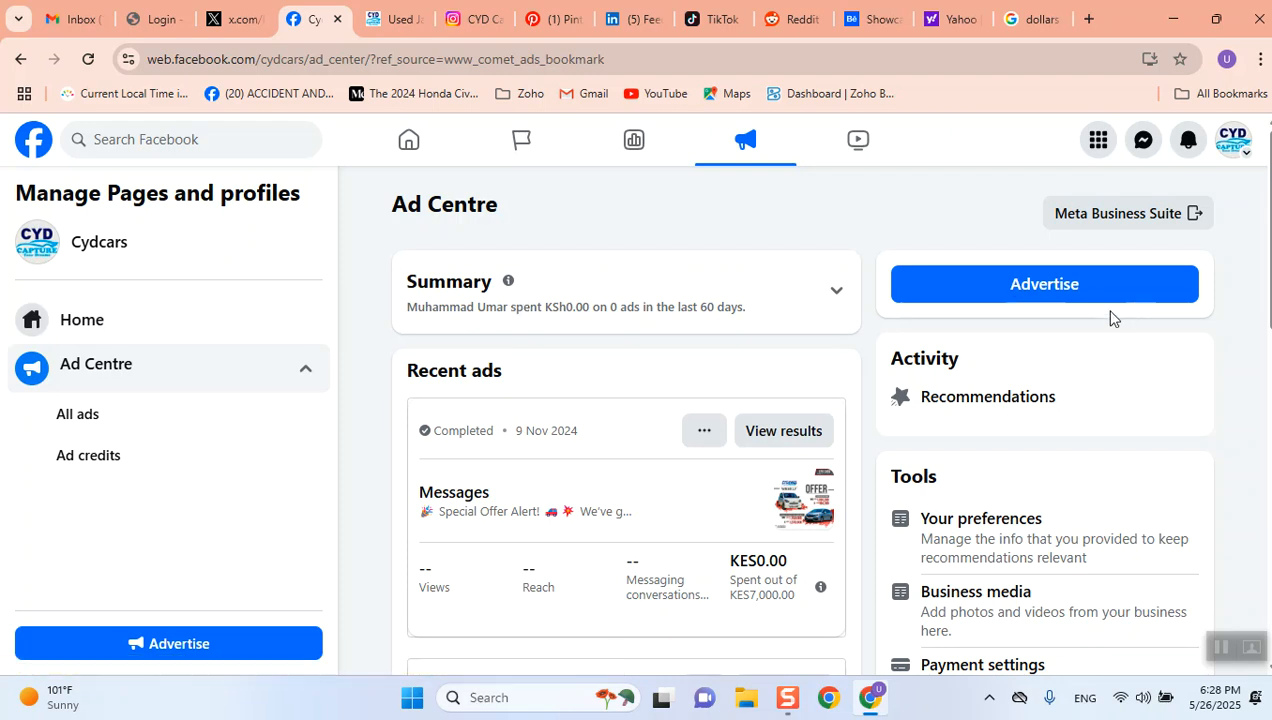
click(407, 142)
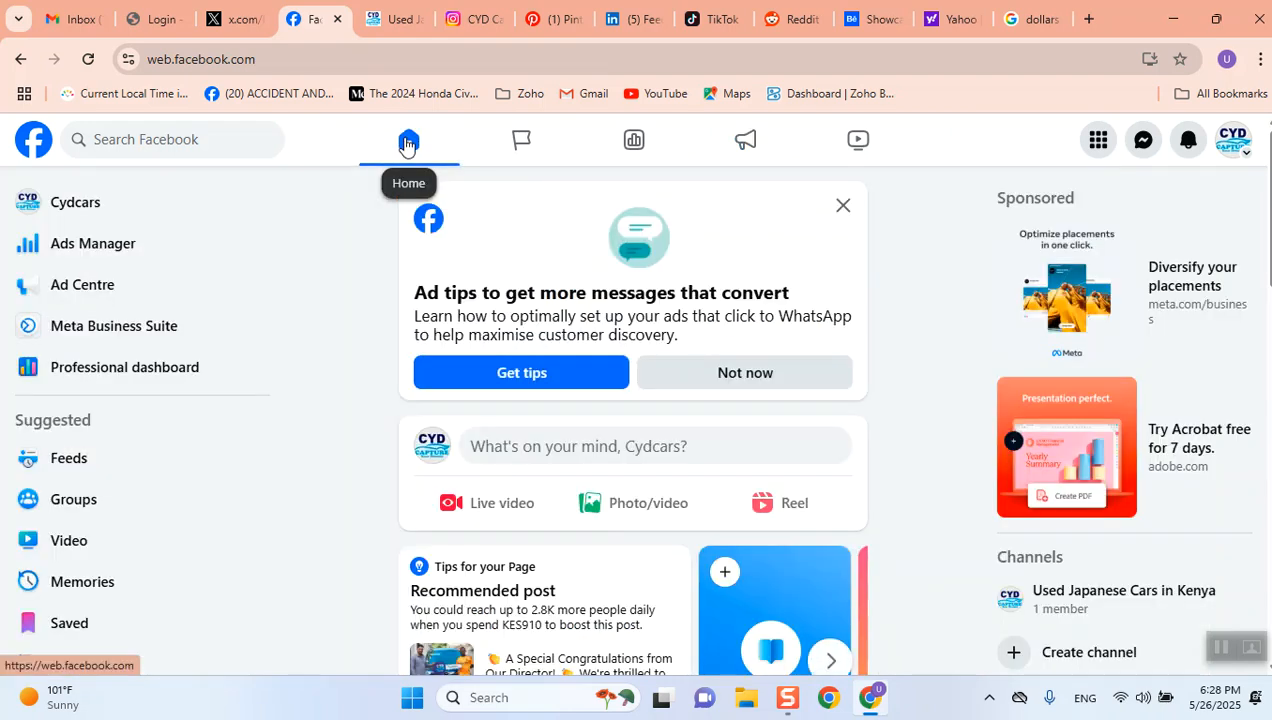